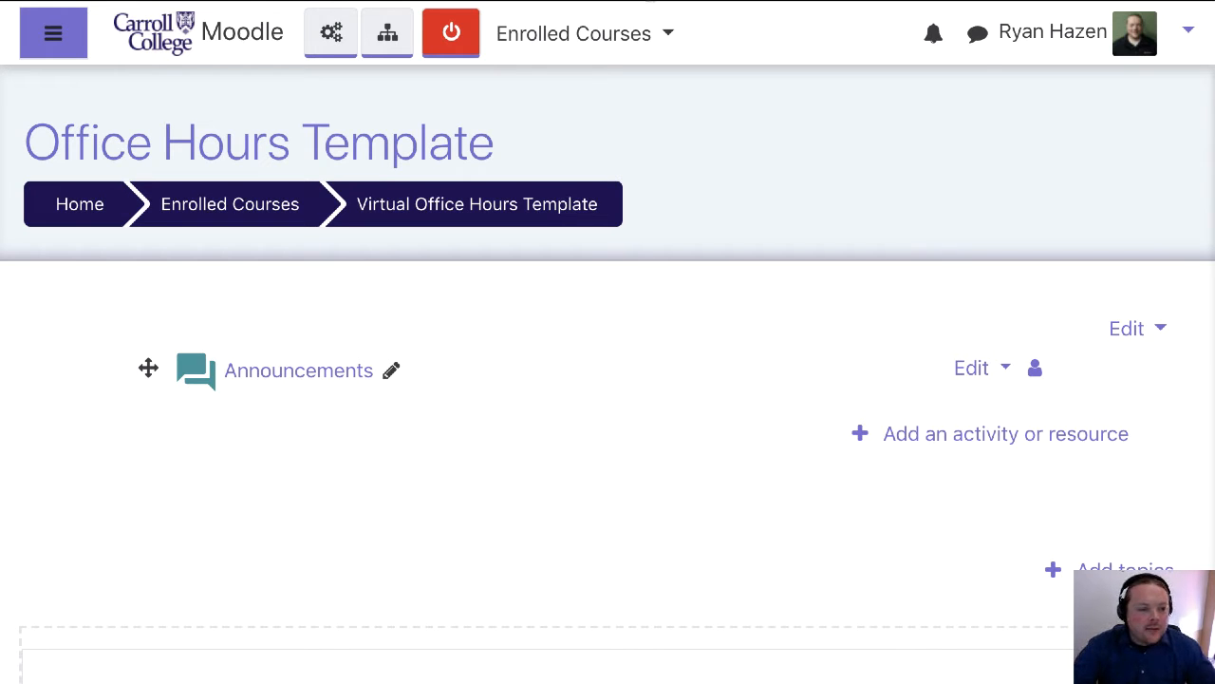
Turn on course editing and add a Scheduler activity to the section containing Announcements
click(442, 42)
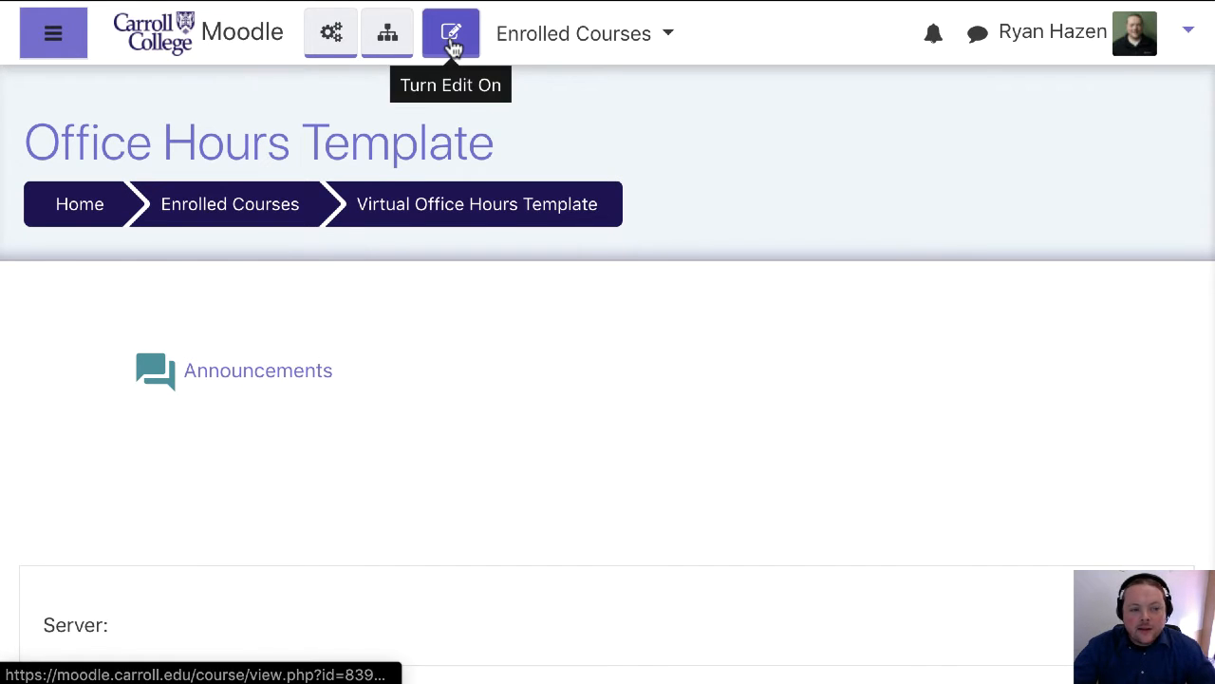
click(453, 46)
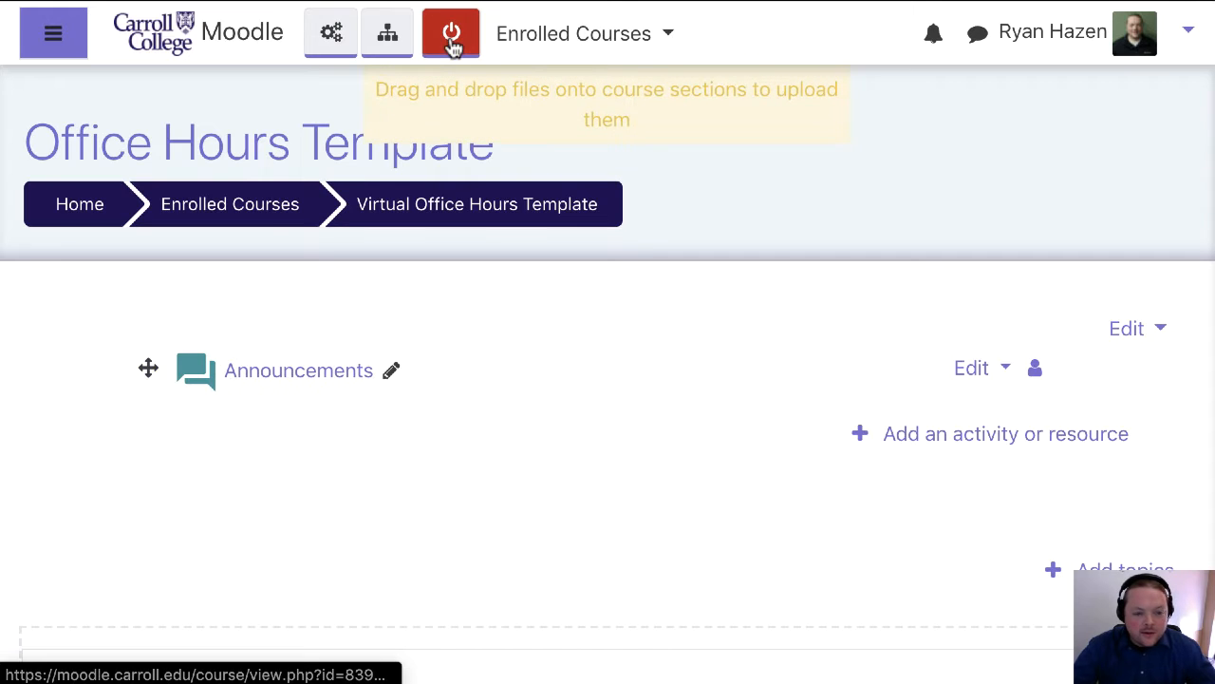
click(970, 444)
scroll(469, 439, down, 1)
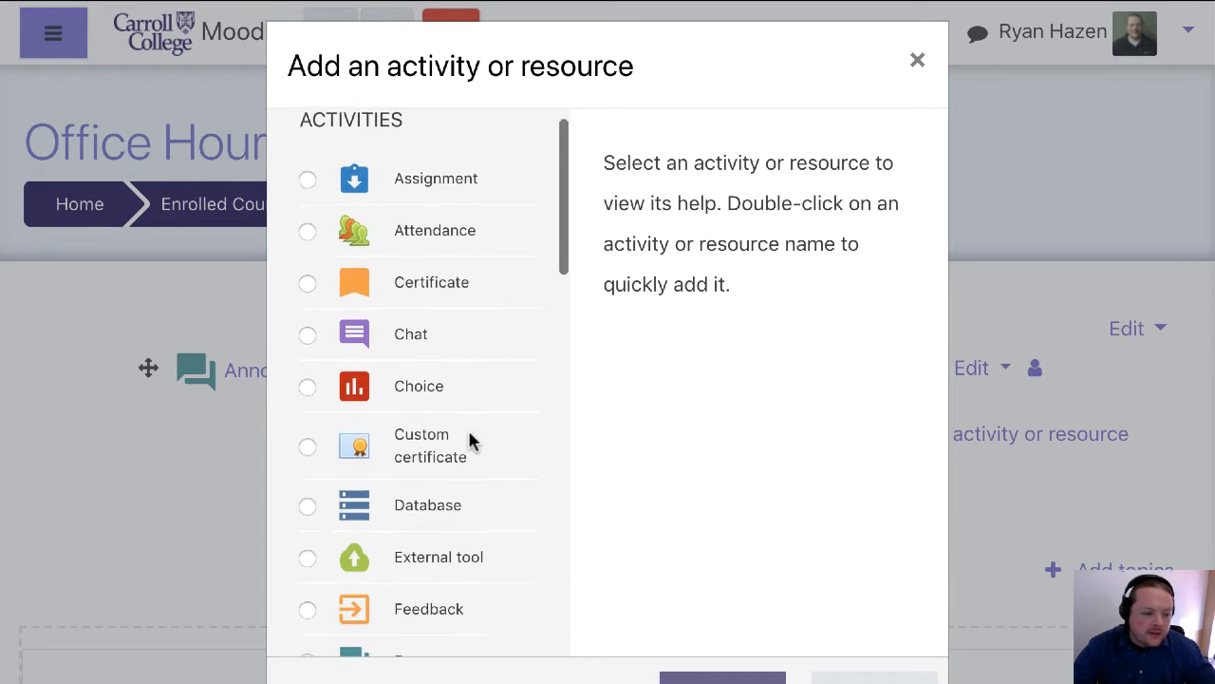
scroll(469, 439, down, 9)
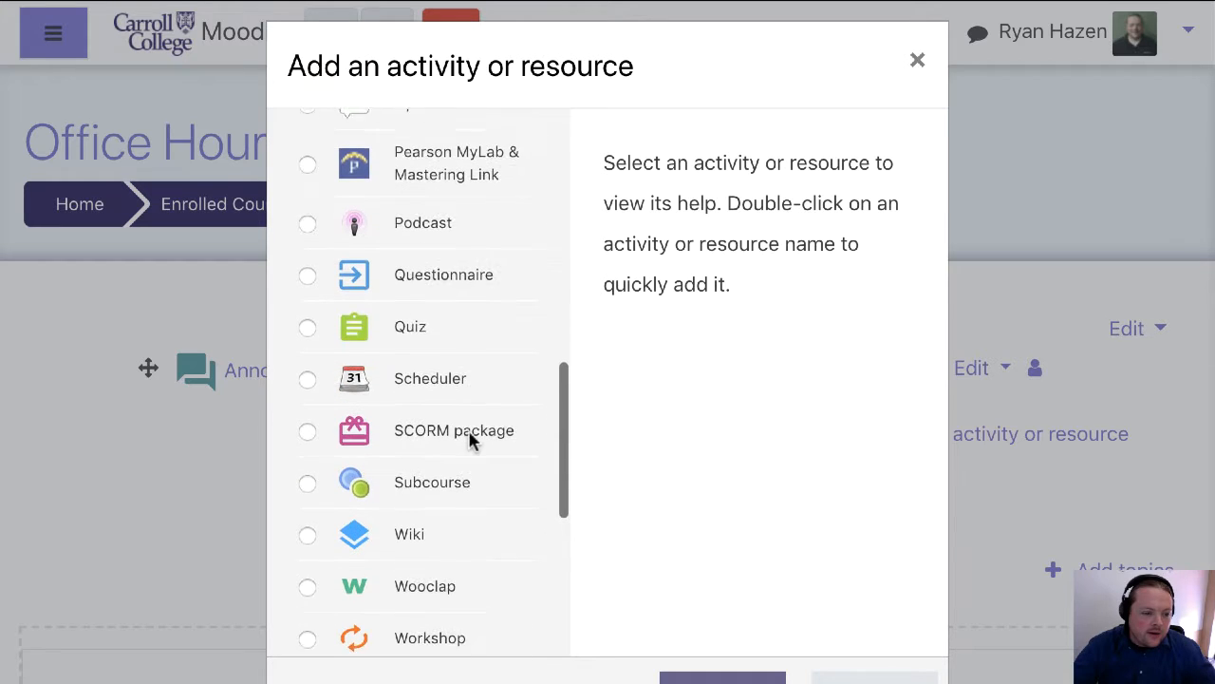
click(408, 365)
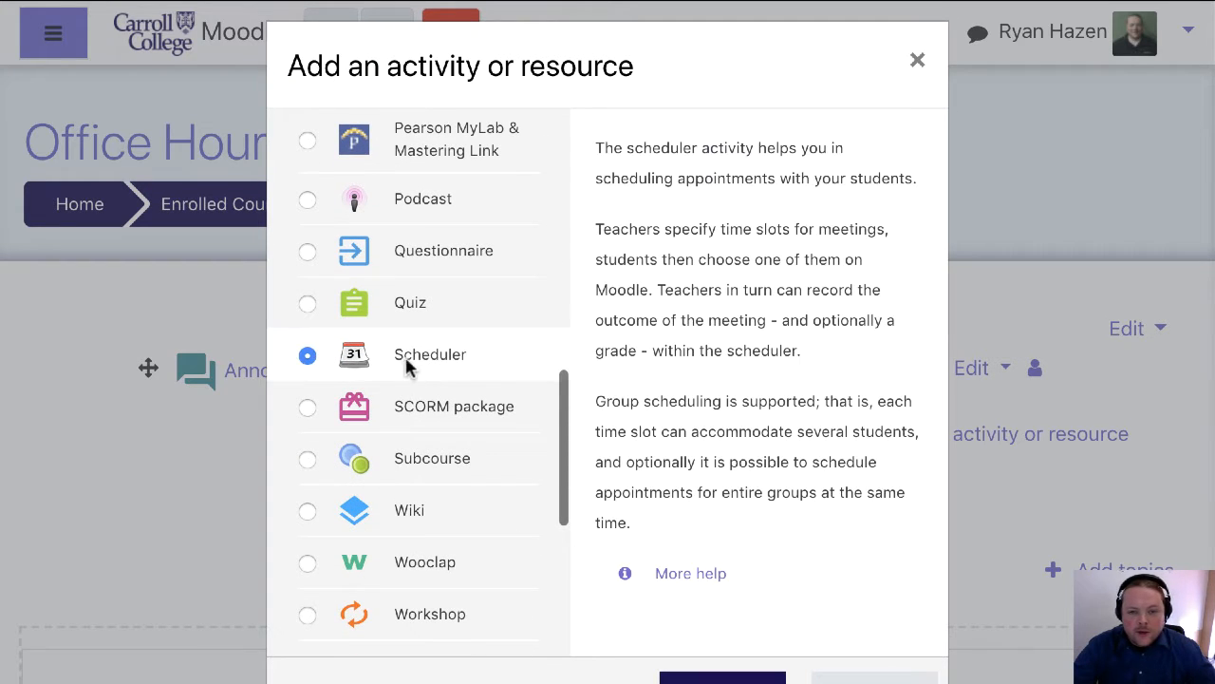
scroll(1028, 537, down, 2)
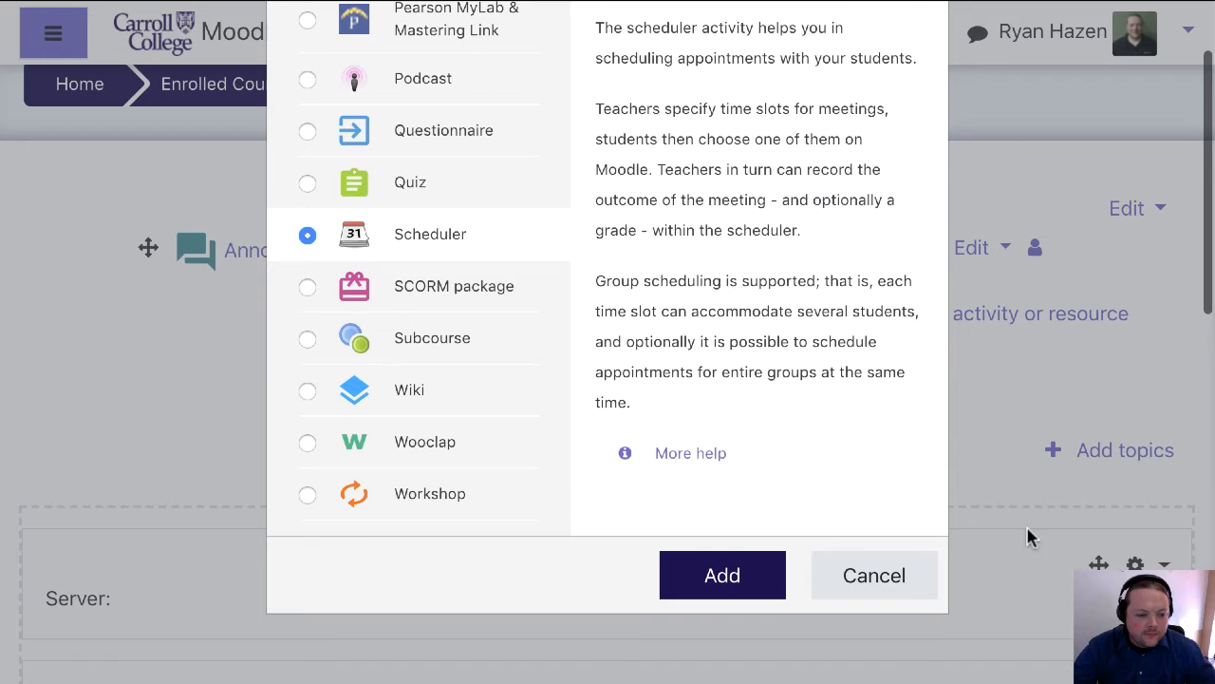
click(722, 585)
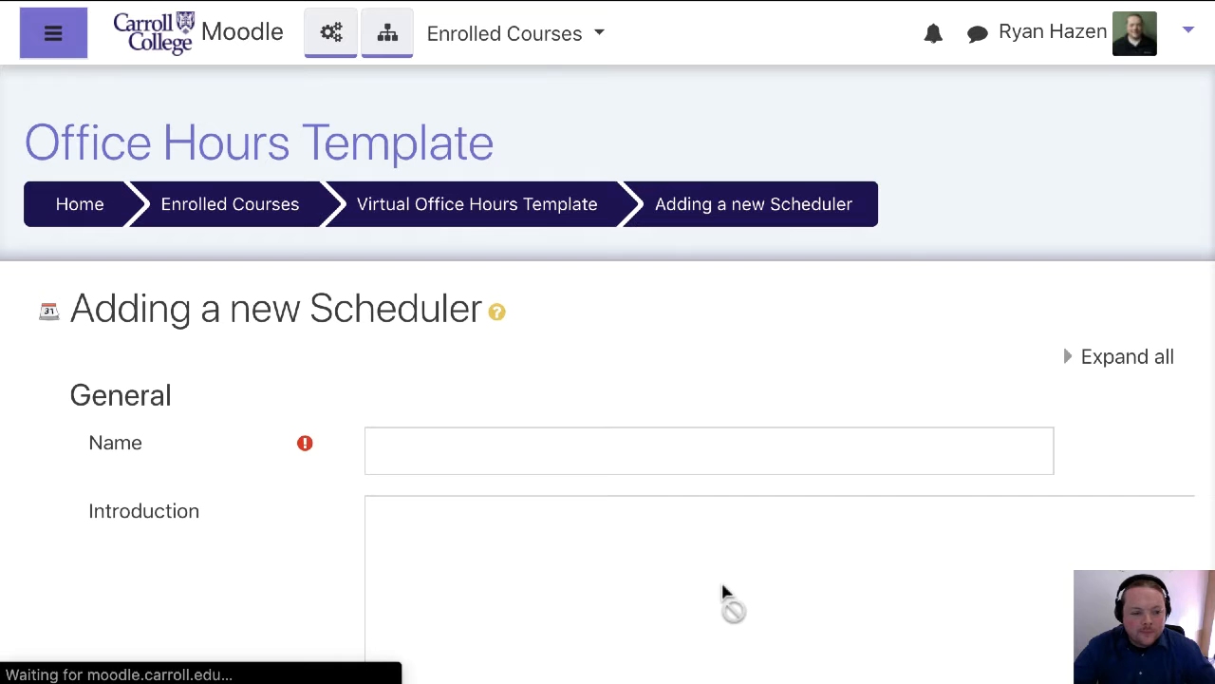
Name the new scheduler "Office Hours"
click(728, 465)
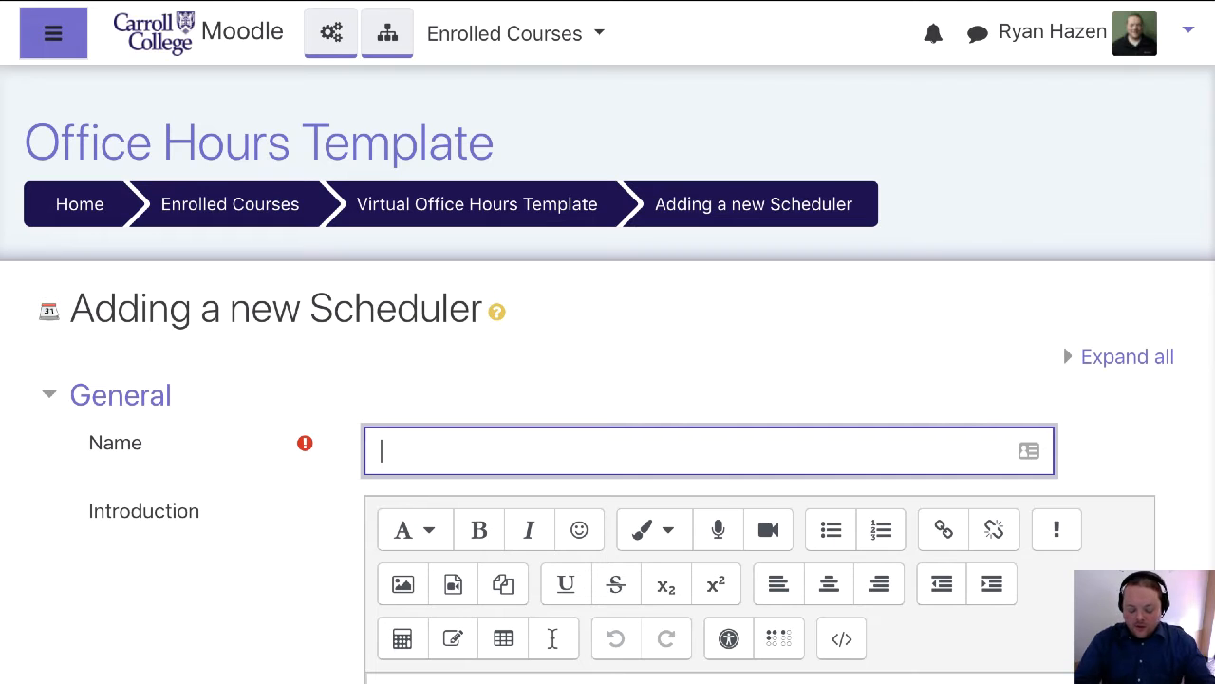
text(O)
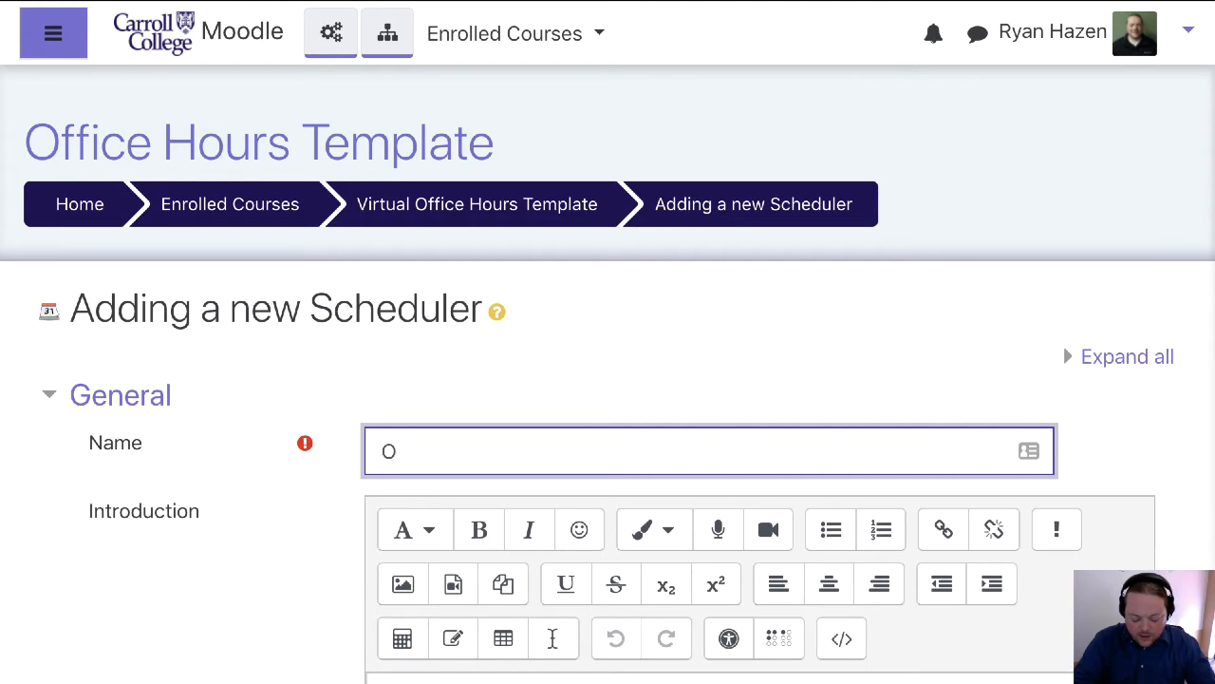
text(ffice Hours)
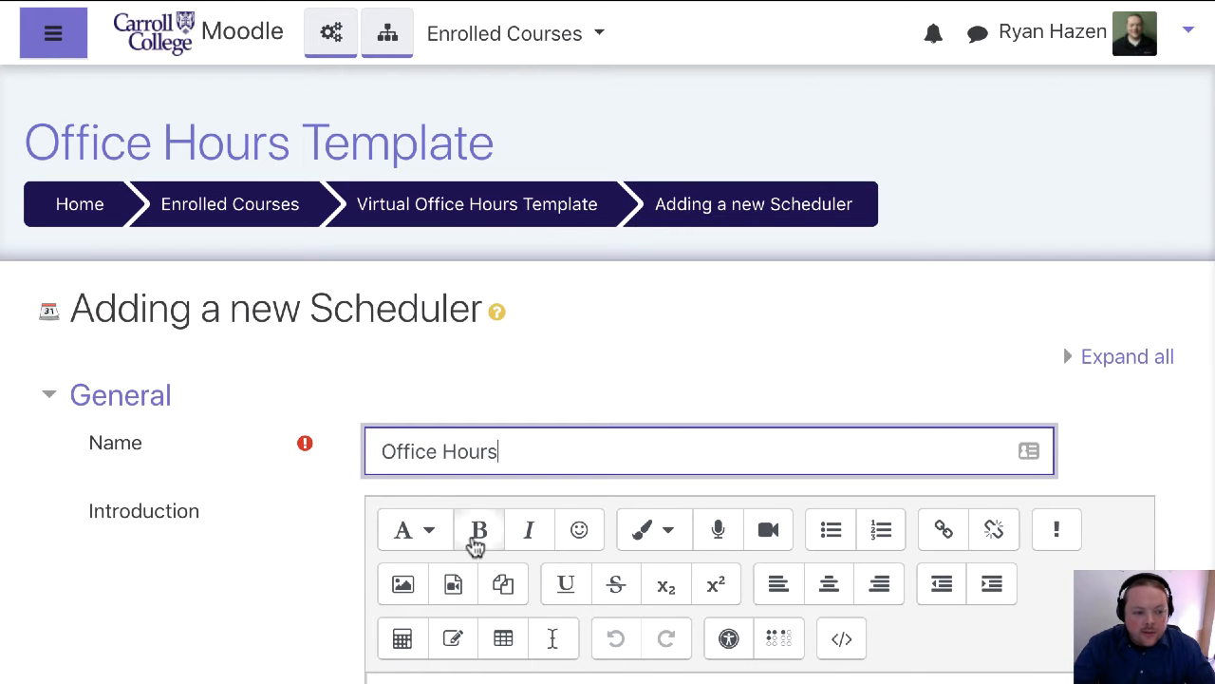
scroll(617, 503, down, 3)
click(615, 498)
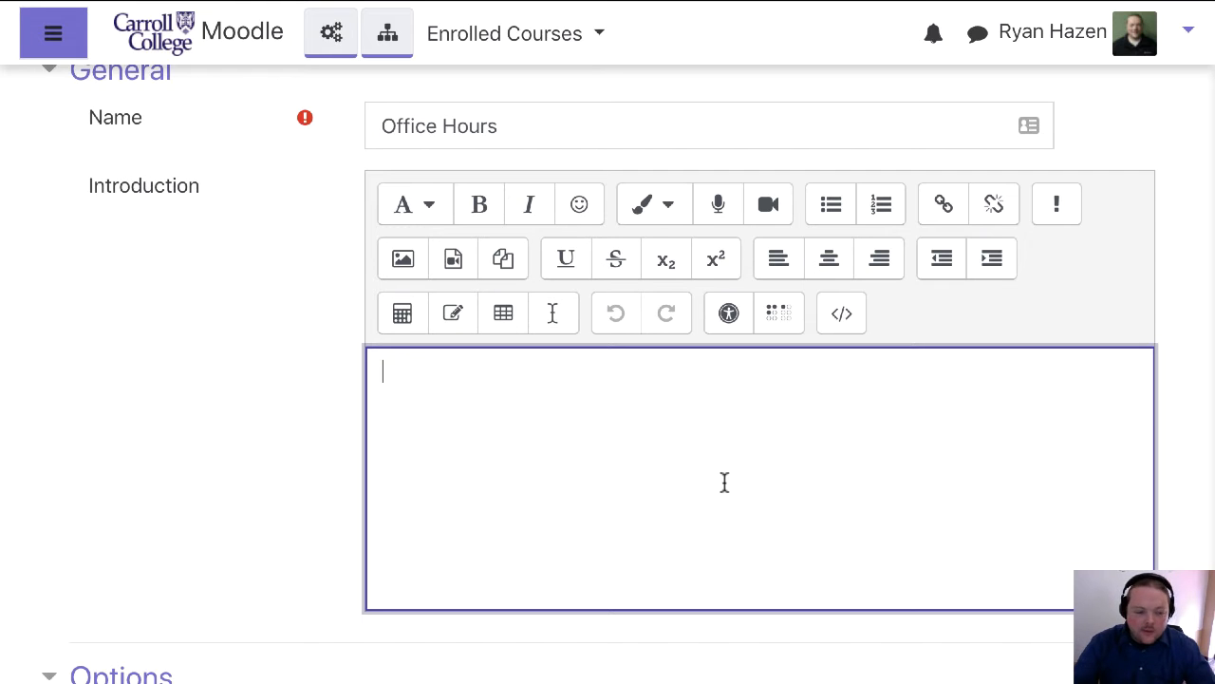
Set the scheduler's mode so that students can register unlimited appointments
scroll(747, 480, down, 1)
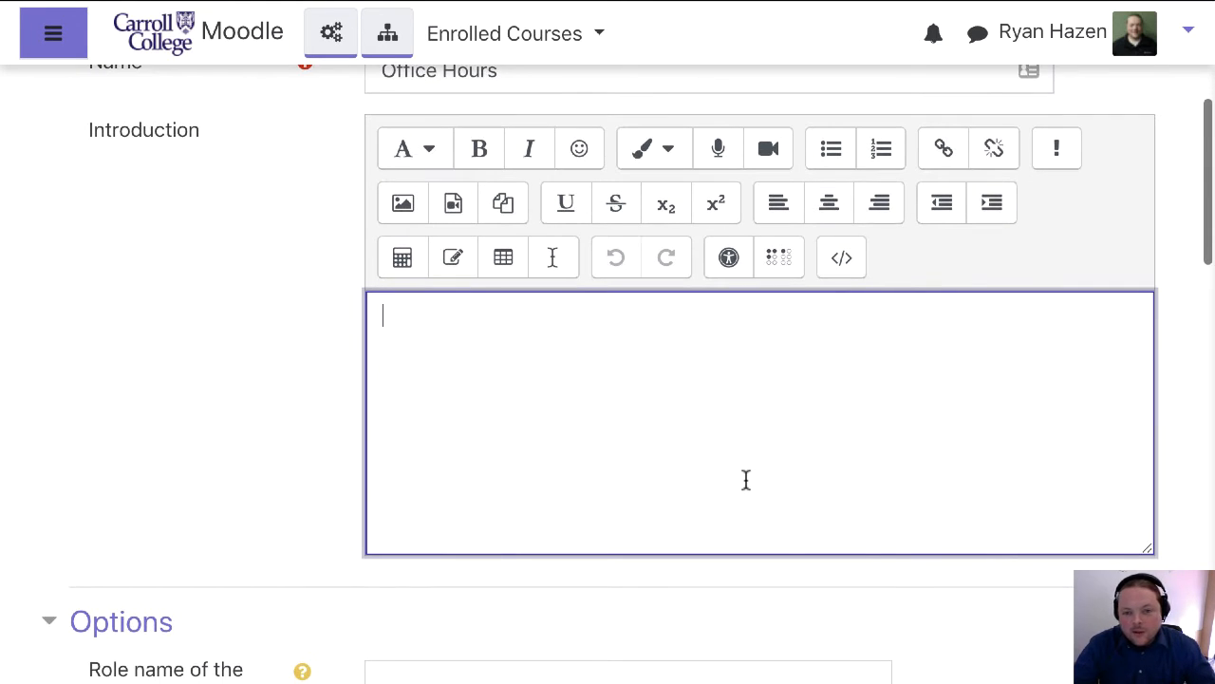
scroll(746, 480, down, 3)
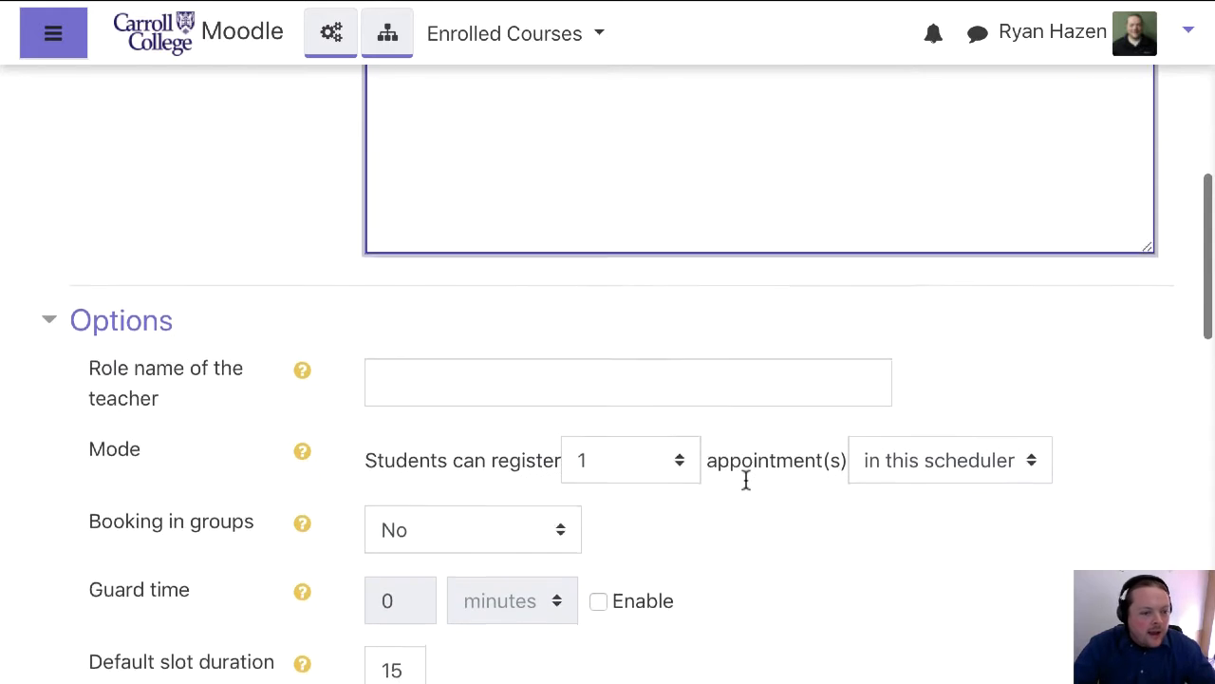
scroll(747, 481, down, 2)
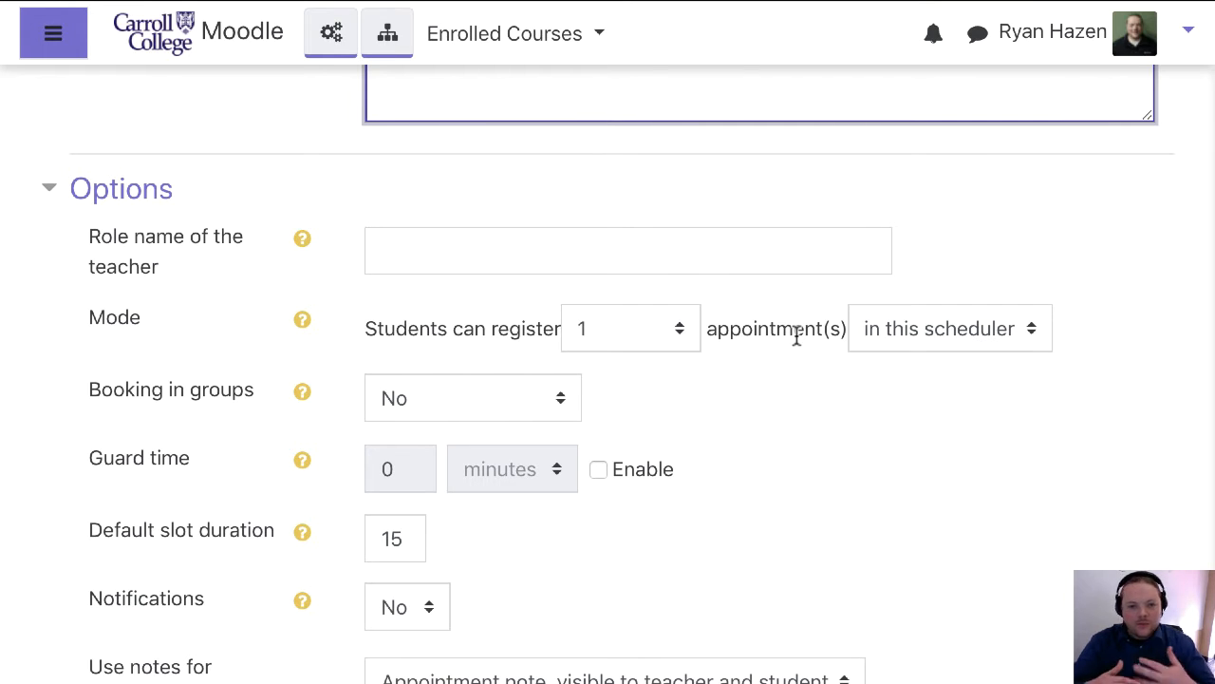
click(680, 338)
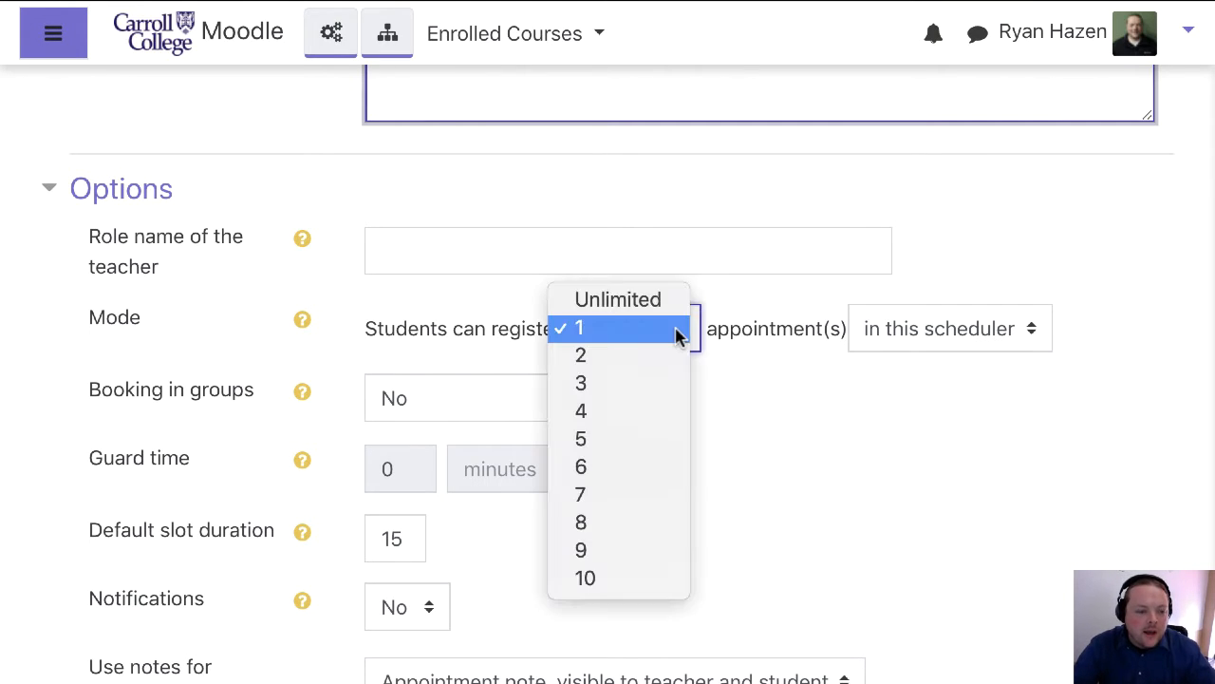
click(627, 302)
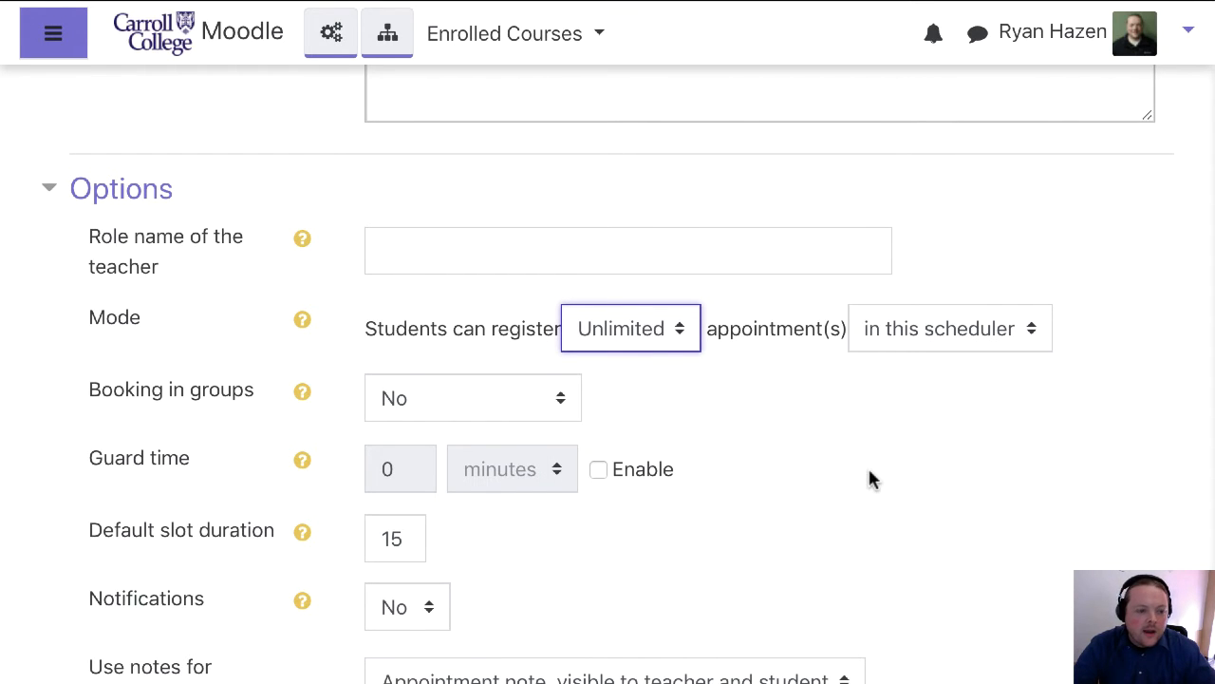
Enable the guard time for the scheduler and set it to 15 minutes
scroll(871, 480, down, 2)
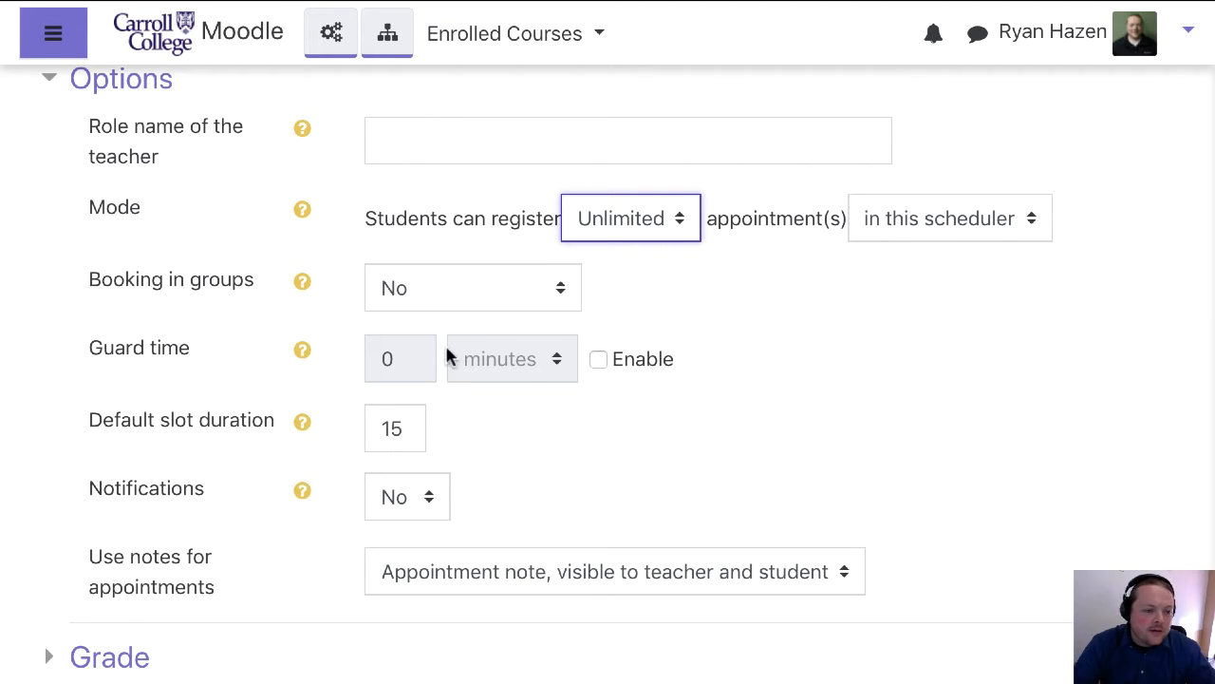
click(598, 361)
double_click(418, 359)
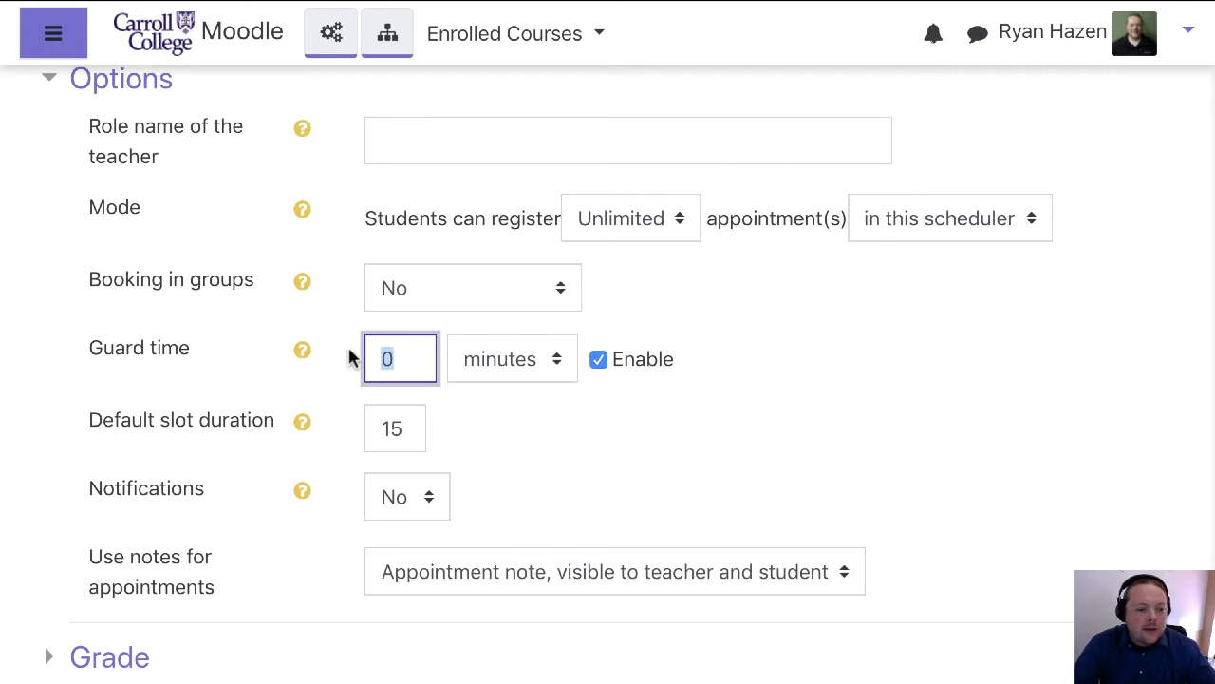
text(15)
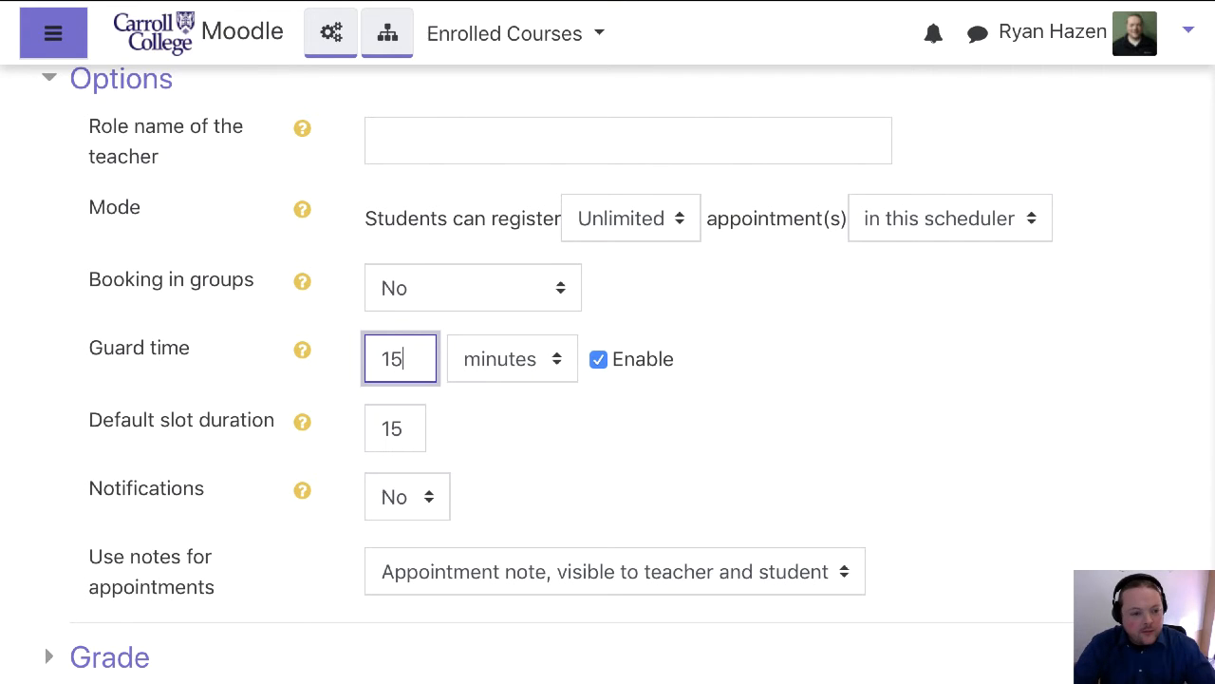
click(818, 373)
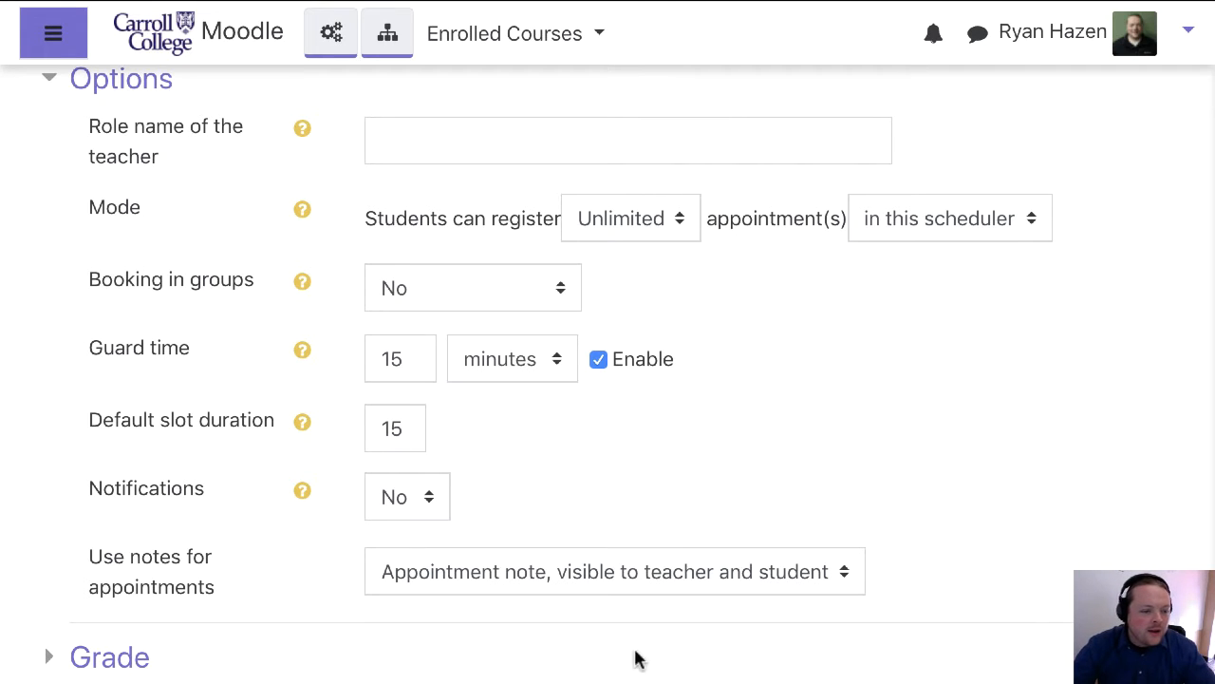
Set the default slot duration to 30 and review the choices for notifications
click(401, 429)
double_click(401, 429)
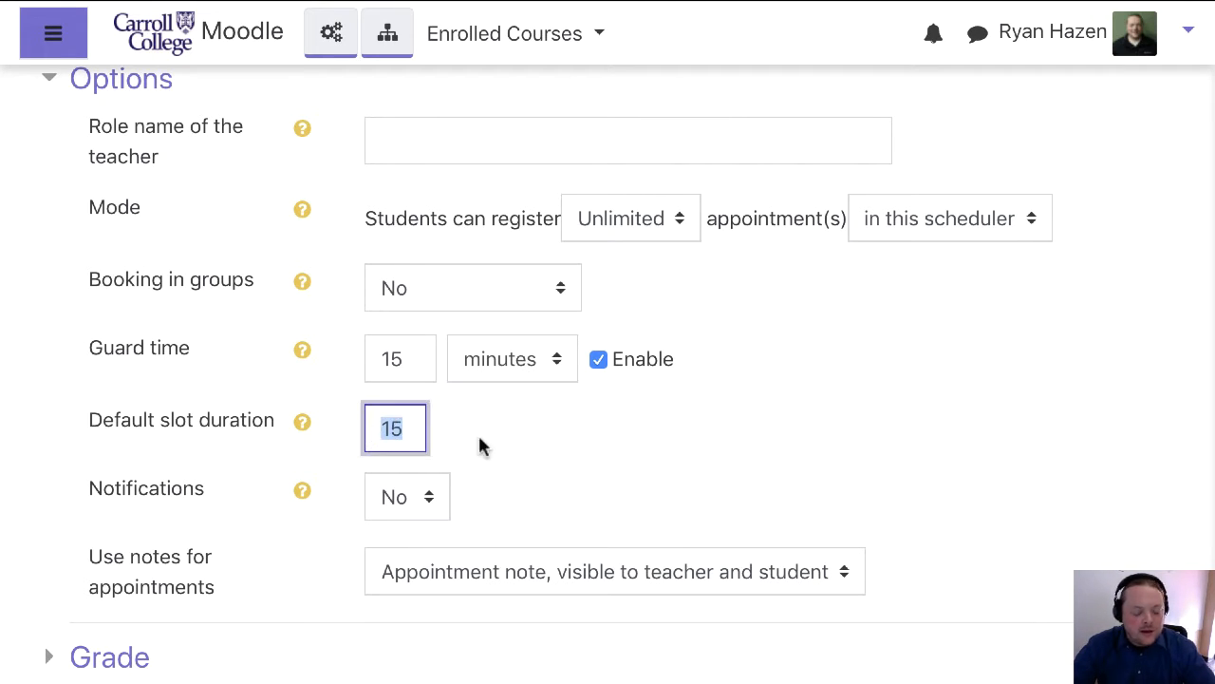
text(30)
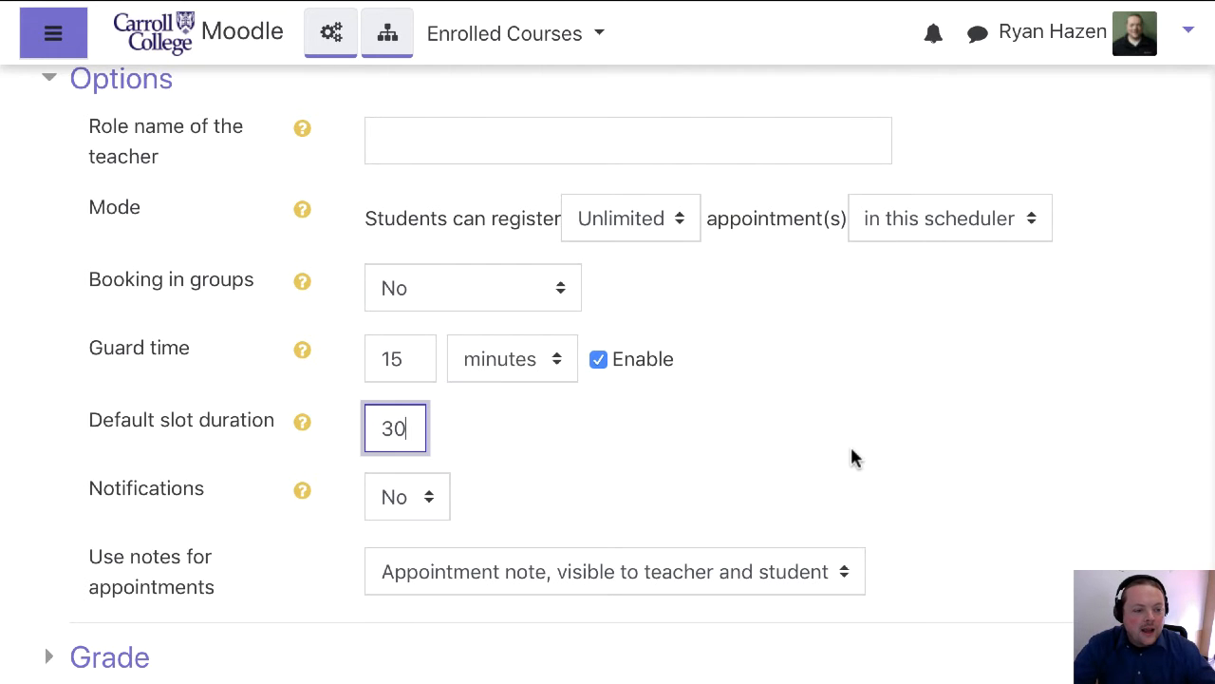
scroll(850, 456, down, 2)
click(435, 403)
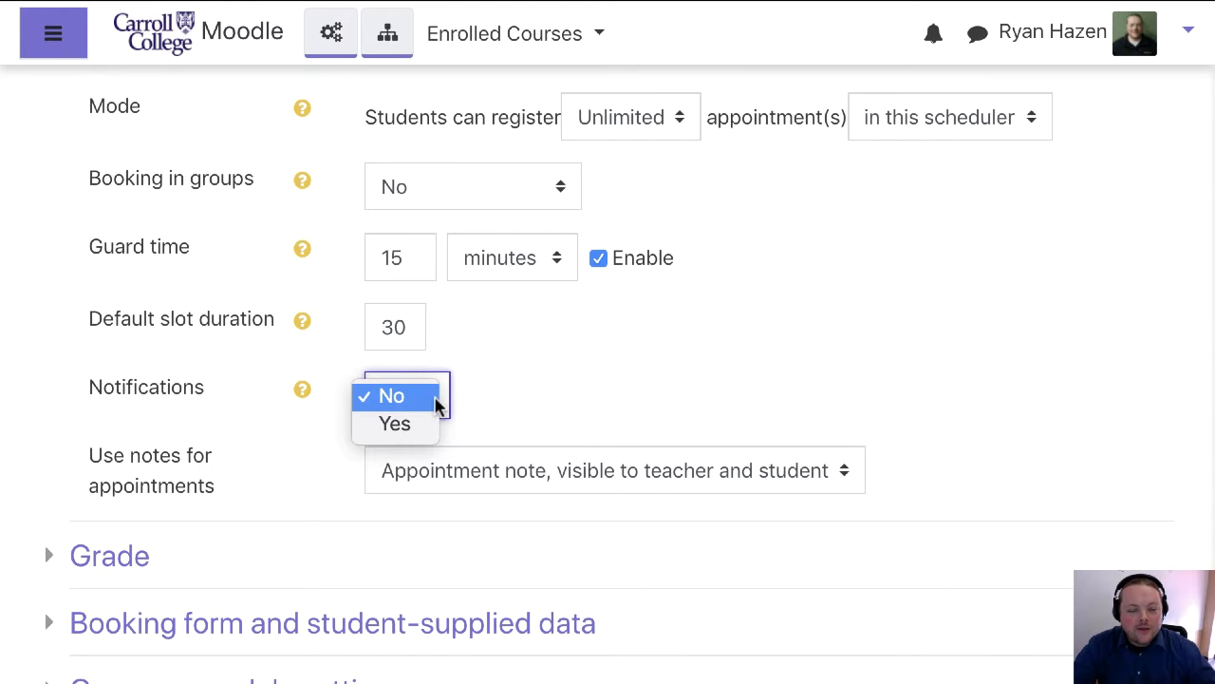
click(700, 361)
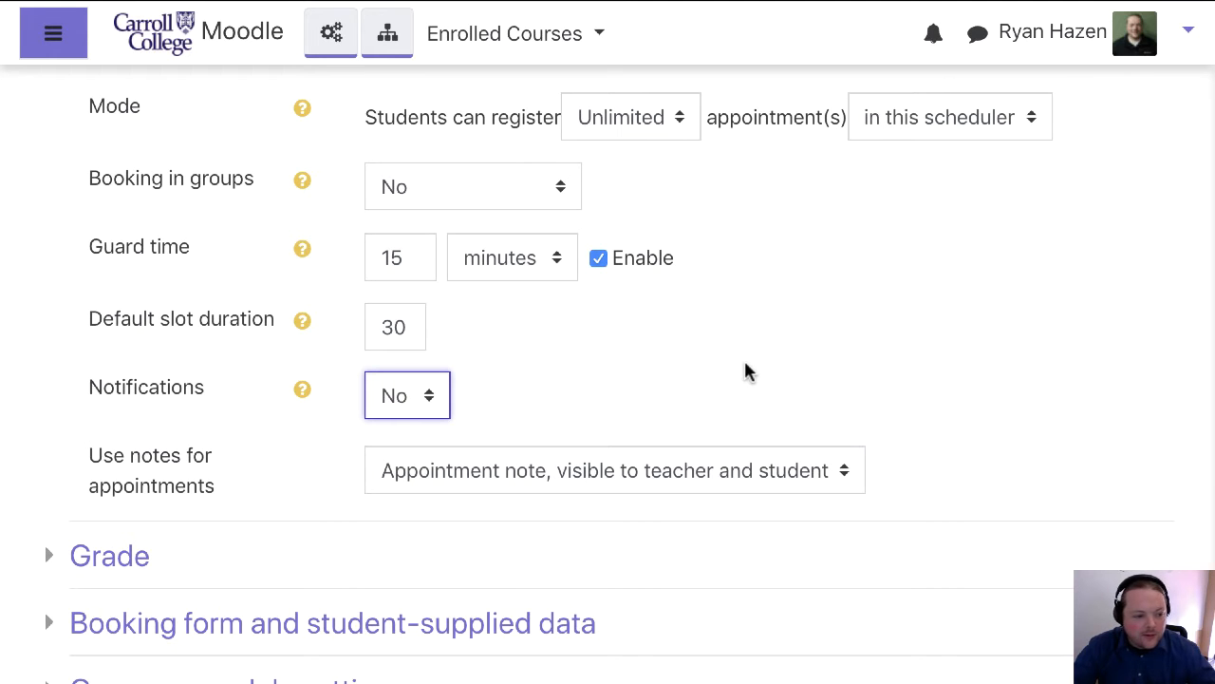
Expand the booking form and student-supplied data settings and turn on the use of a booking form
scroll(747, 369, down, 1)
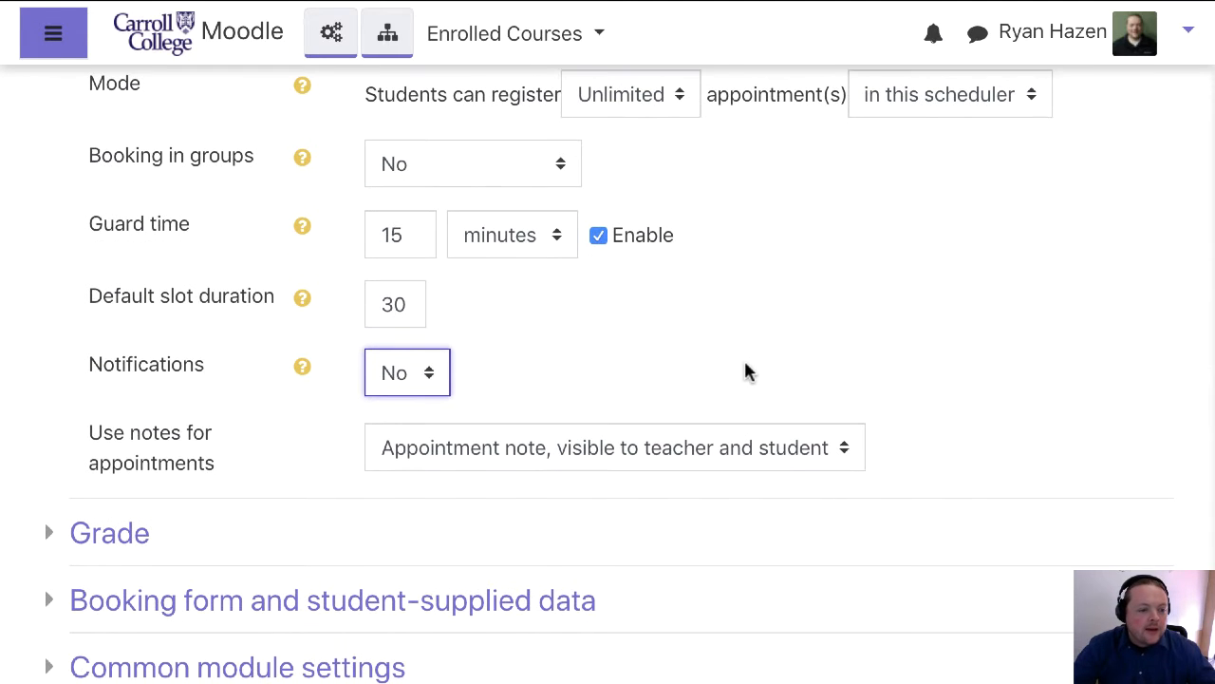
scroll(747, 371, down, 3)
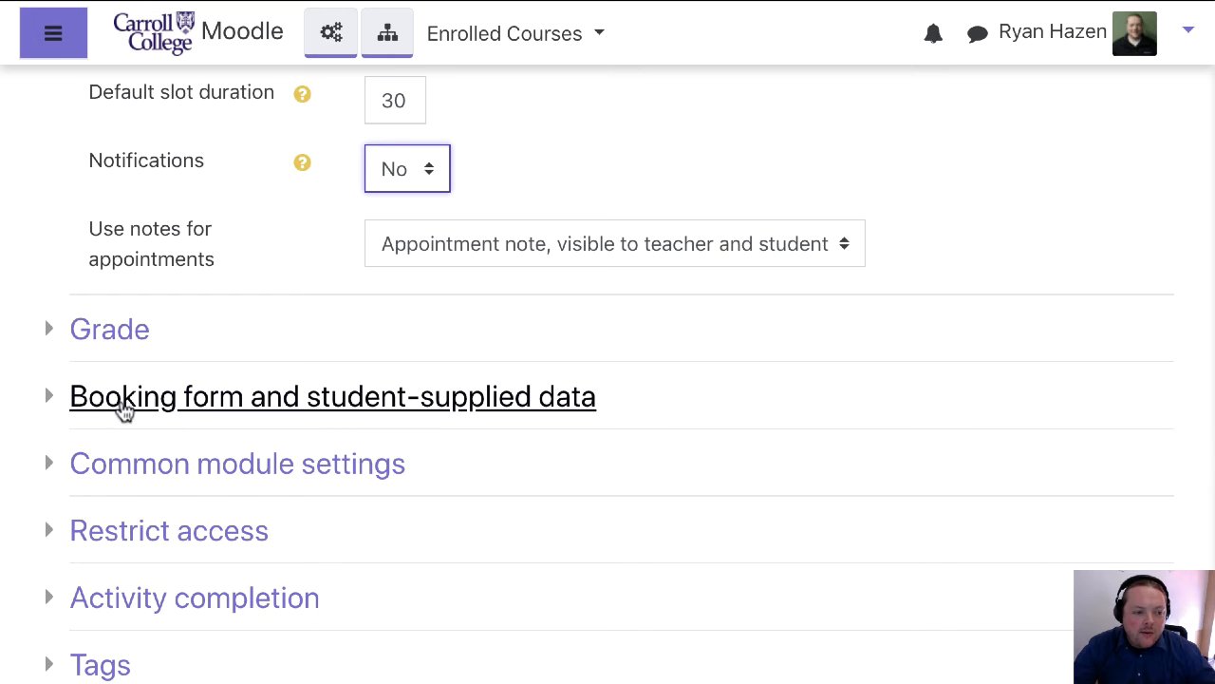
click(101, 411)
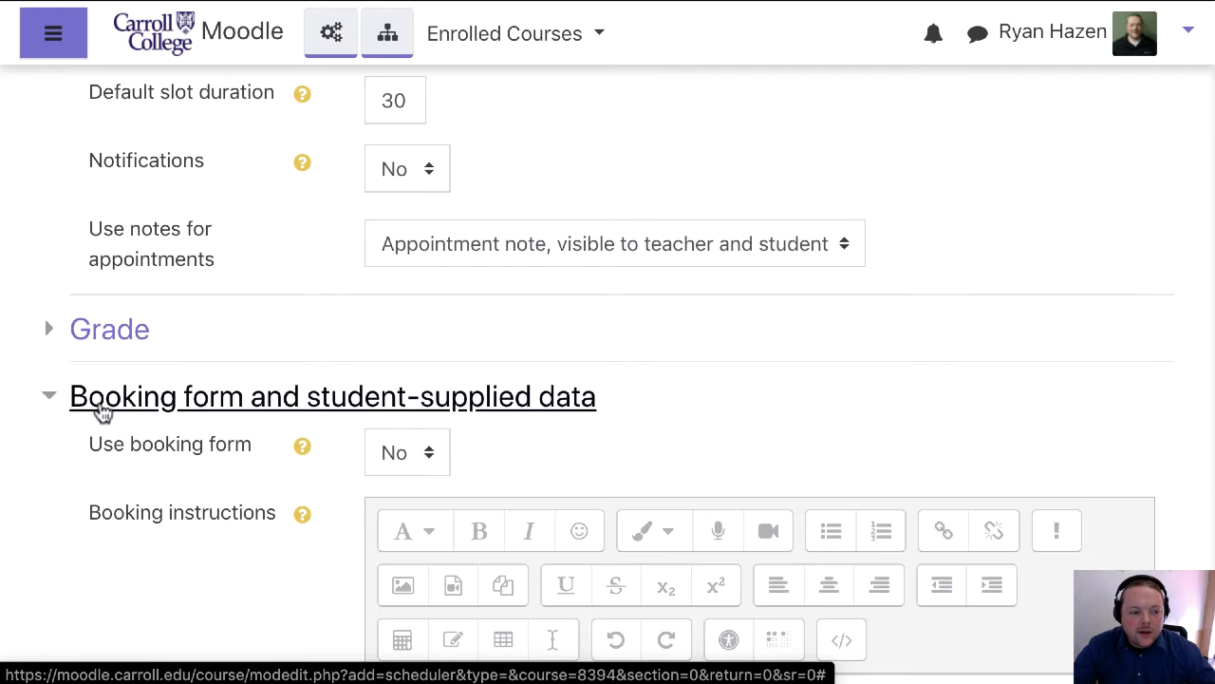
scroll(322, 454, down, 2)
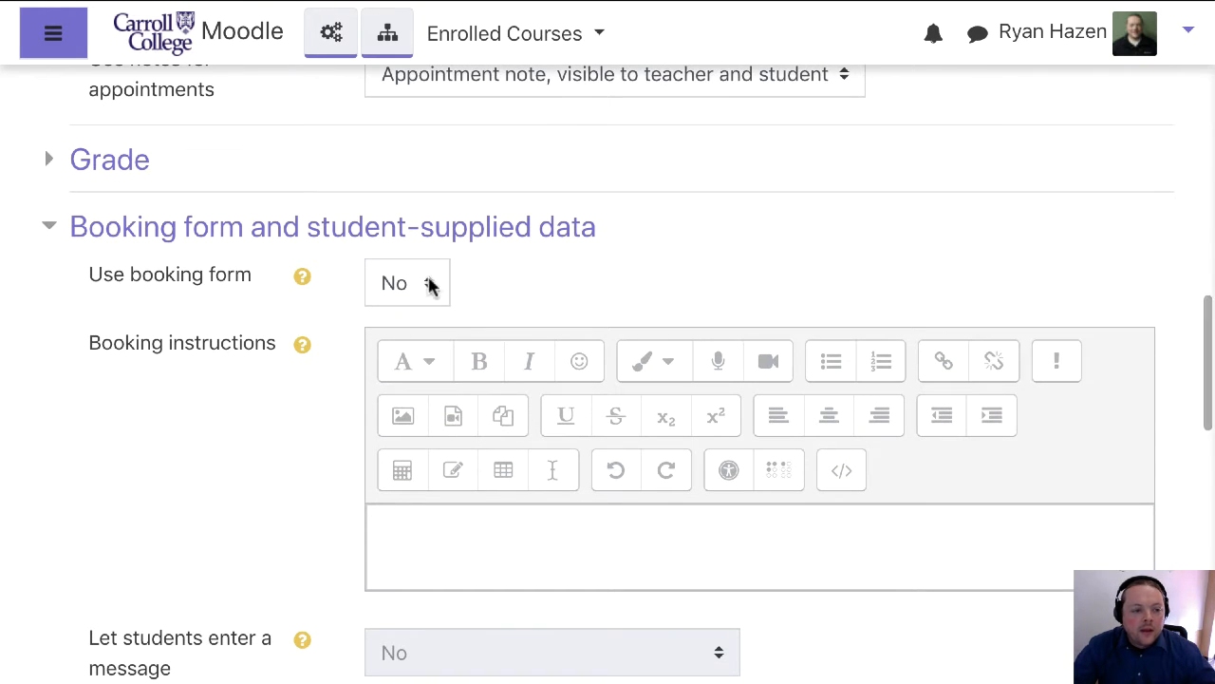
click(426, 285)
click(395, 311)
Let students enter a message when booking, using the option "Yes, optional for student"
scroll(706, 501, down, 2)
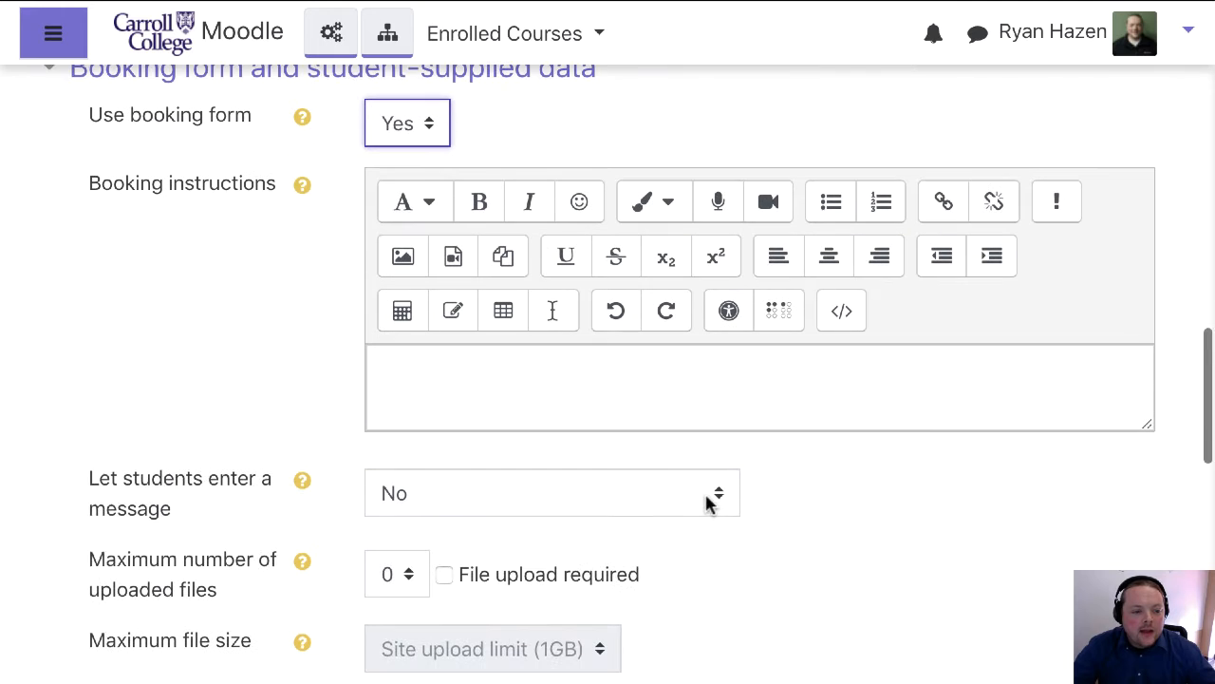
click(635, 500)
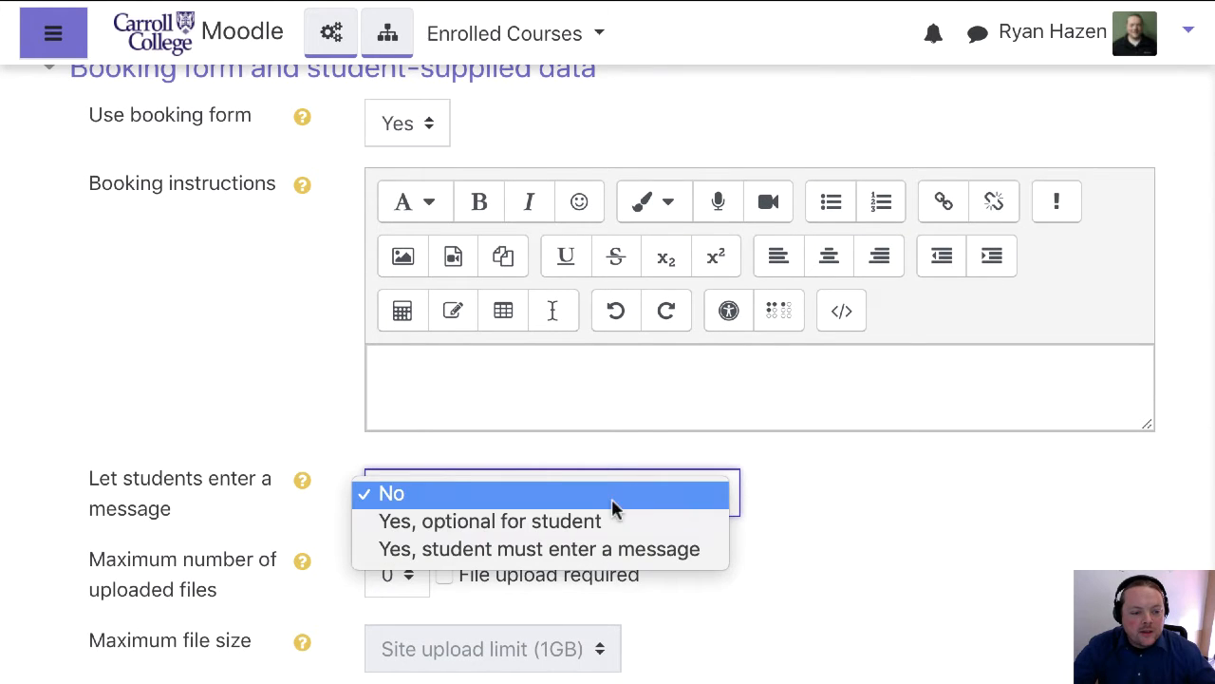
click(568, 520)
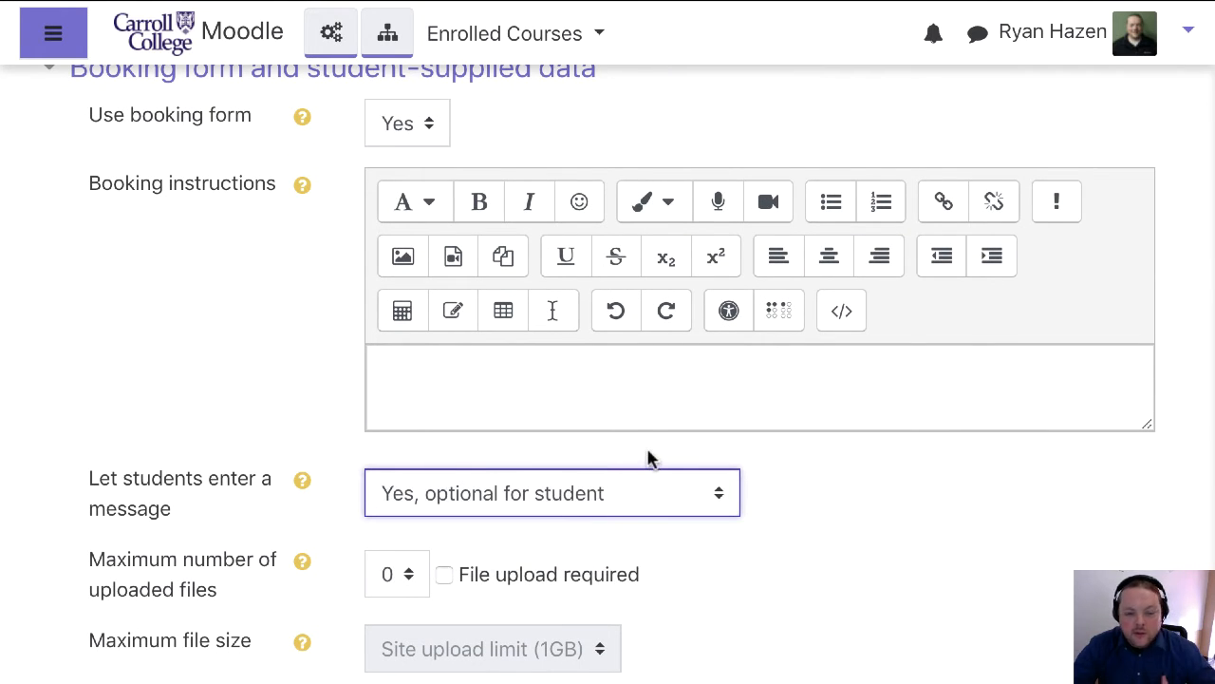
Set the maximum number of files students can upload with a booking to 5
scroll(649, 458, down, 2)
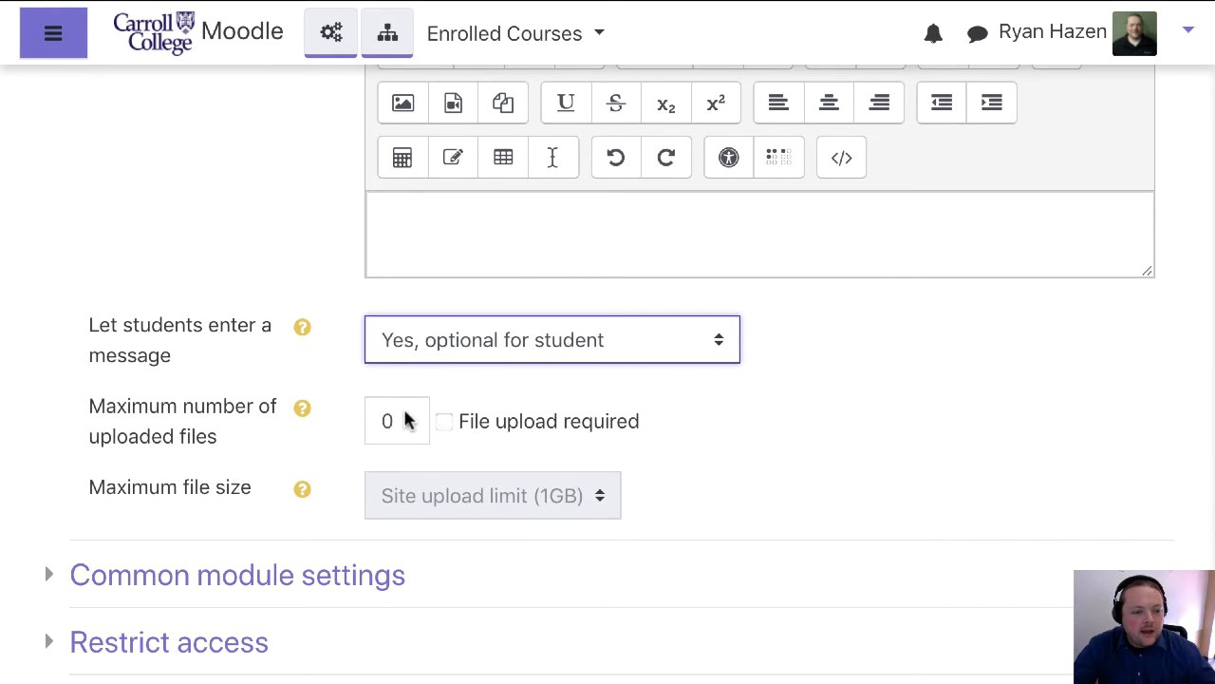
click(406, 421)
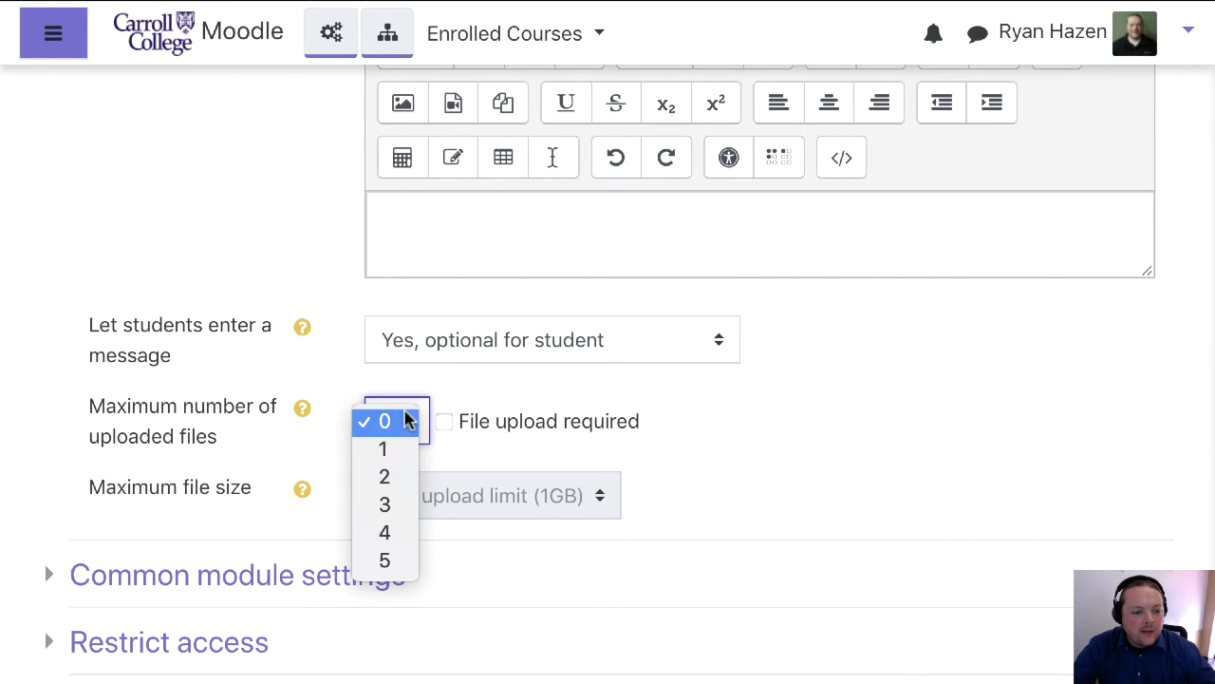
click(393, 560)
scroll(729, 412, up, 1)
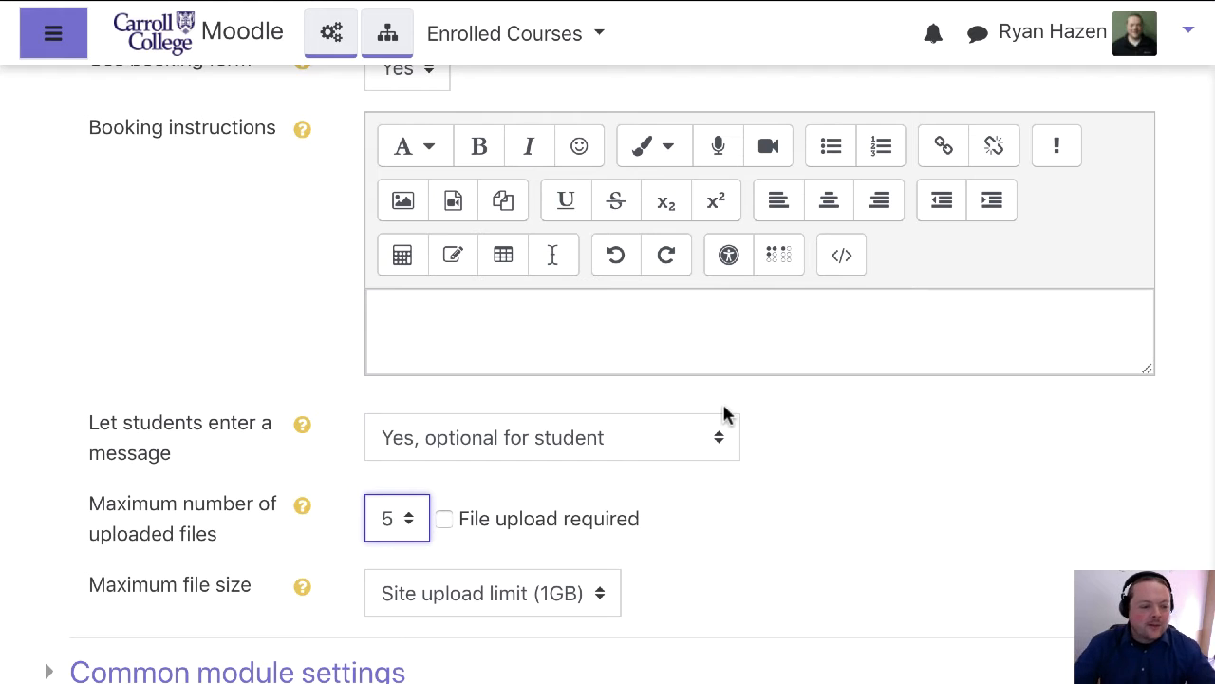
scroll(749, 467, down, 5)
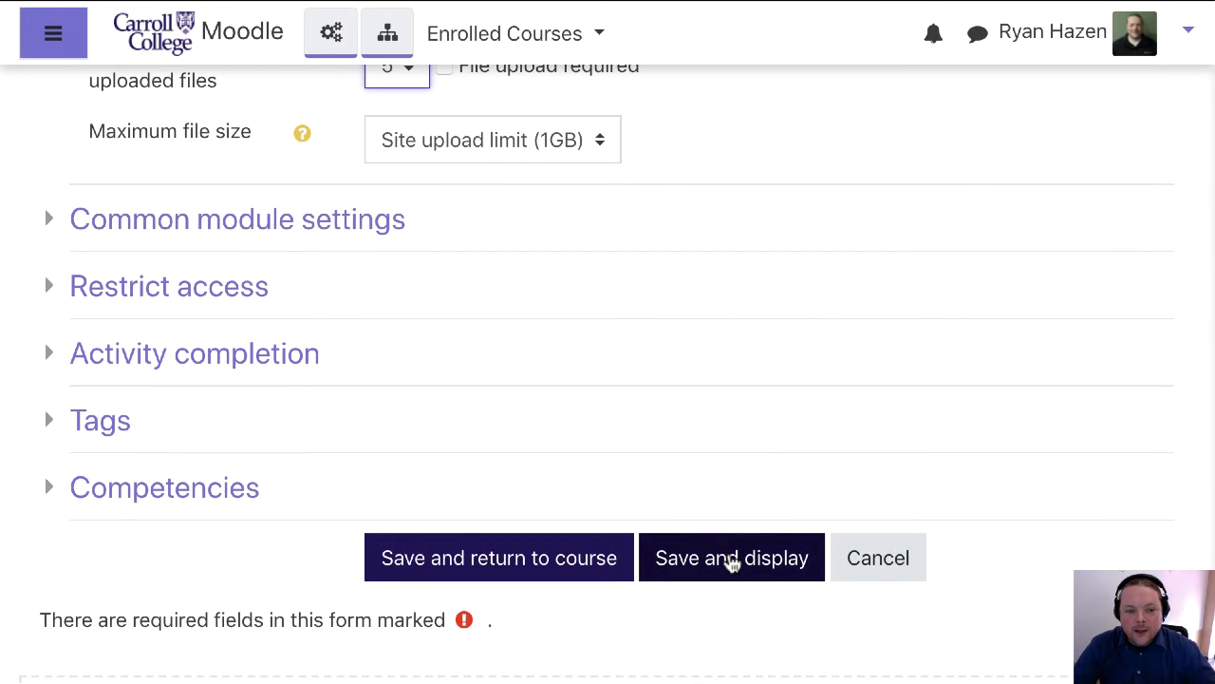
Save and display the Office Hours scheduler, and start adding repeated appointment slots
click(731, 560)
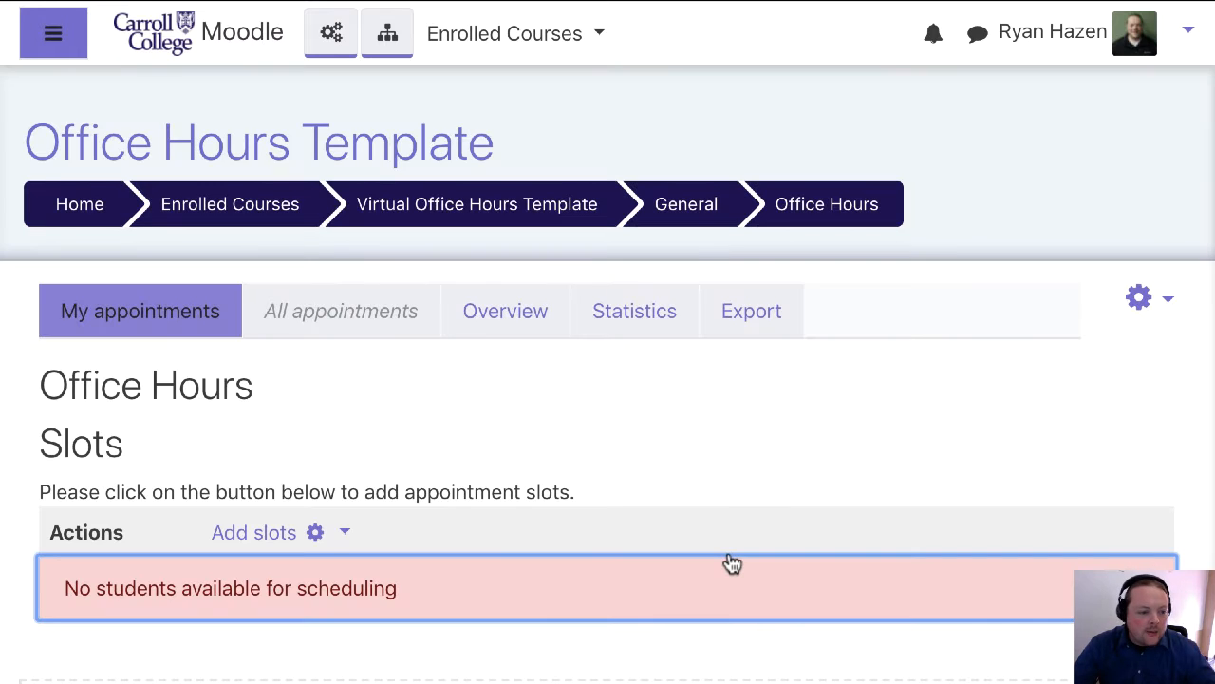
scroll(731, 563, down, 1)
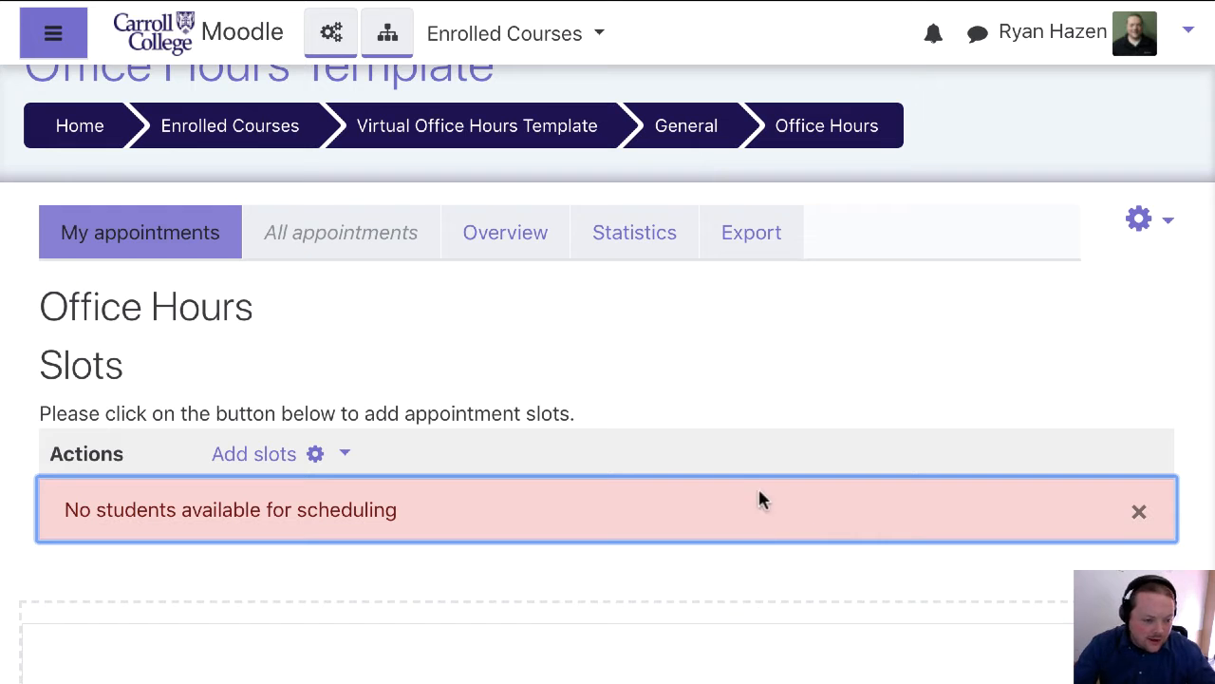
click(320, 457)
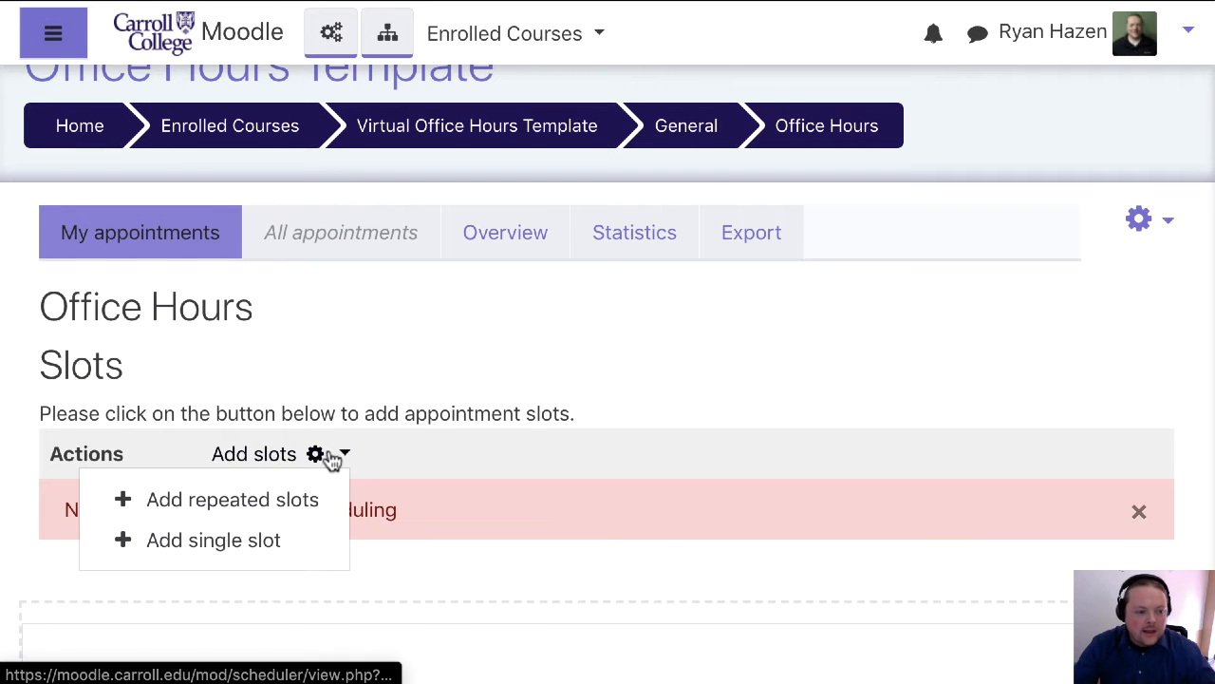
click(305, 505)
scroll(301, 503, down, 1)
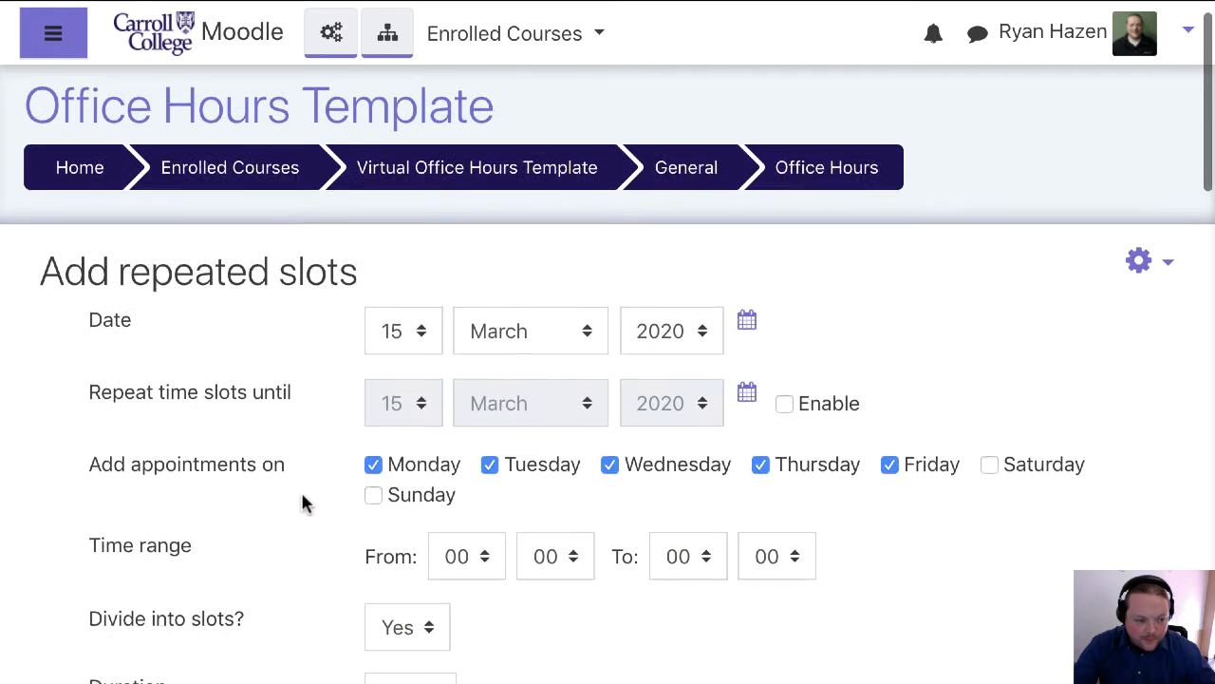
Set the repeated slots to start on 23 March 2020 and repeat until 8 May 2020
click(754, 313)
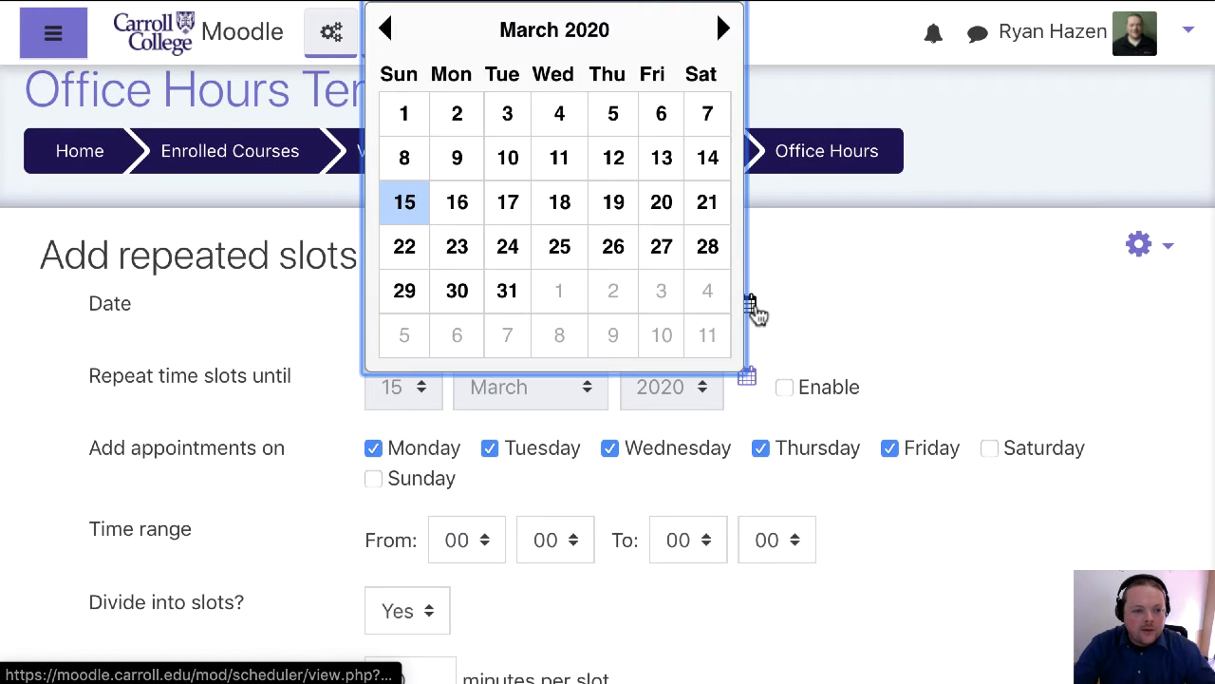
click(460, 252)
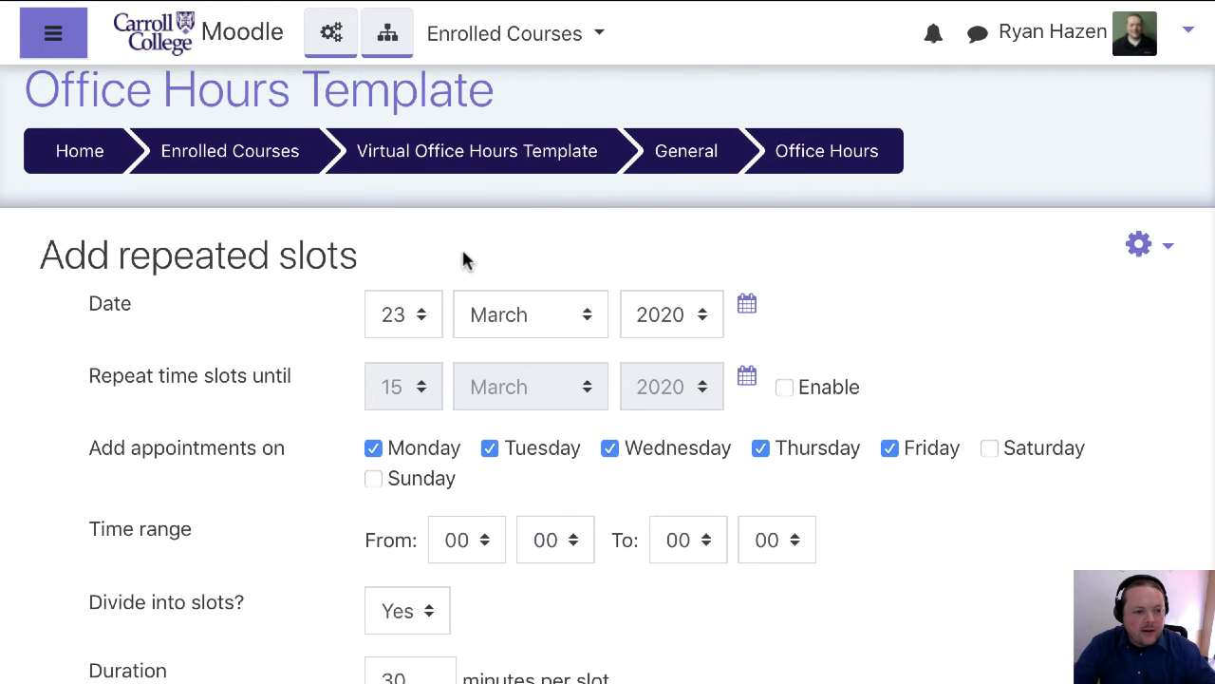
click(784, 387)
click(746, 378)
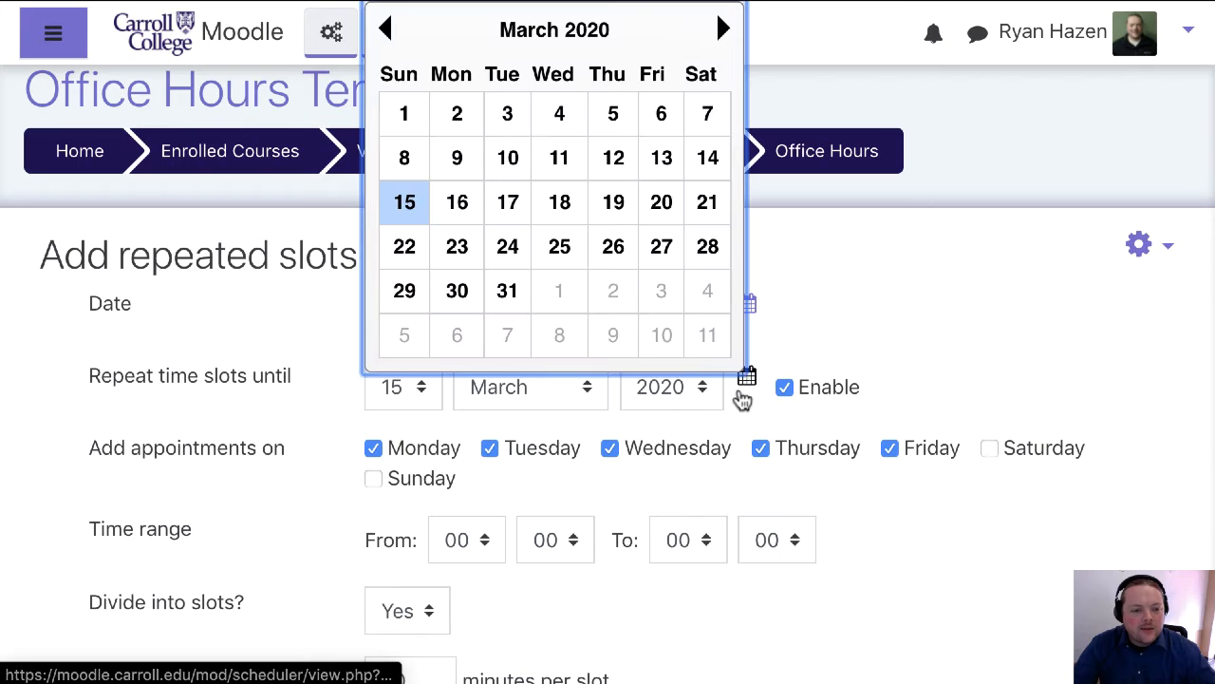
click(723, 31)
click(723, 31)
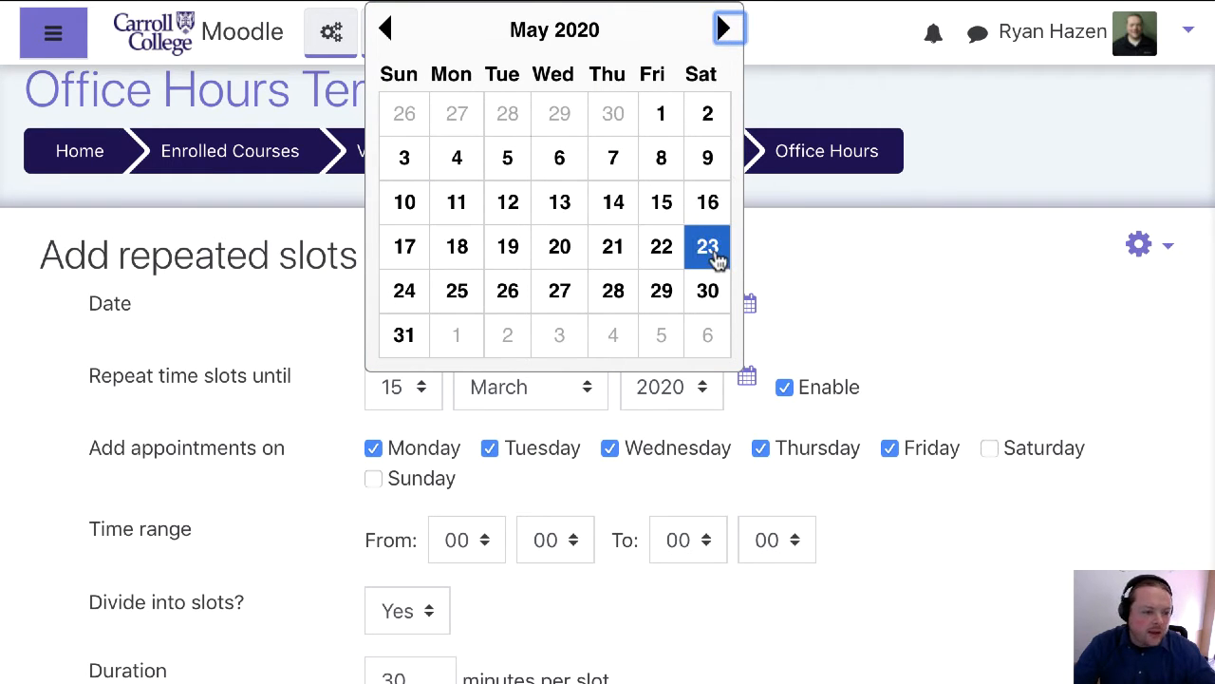
click(661, 161)
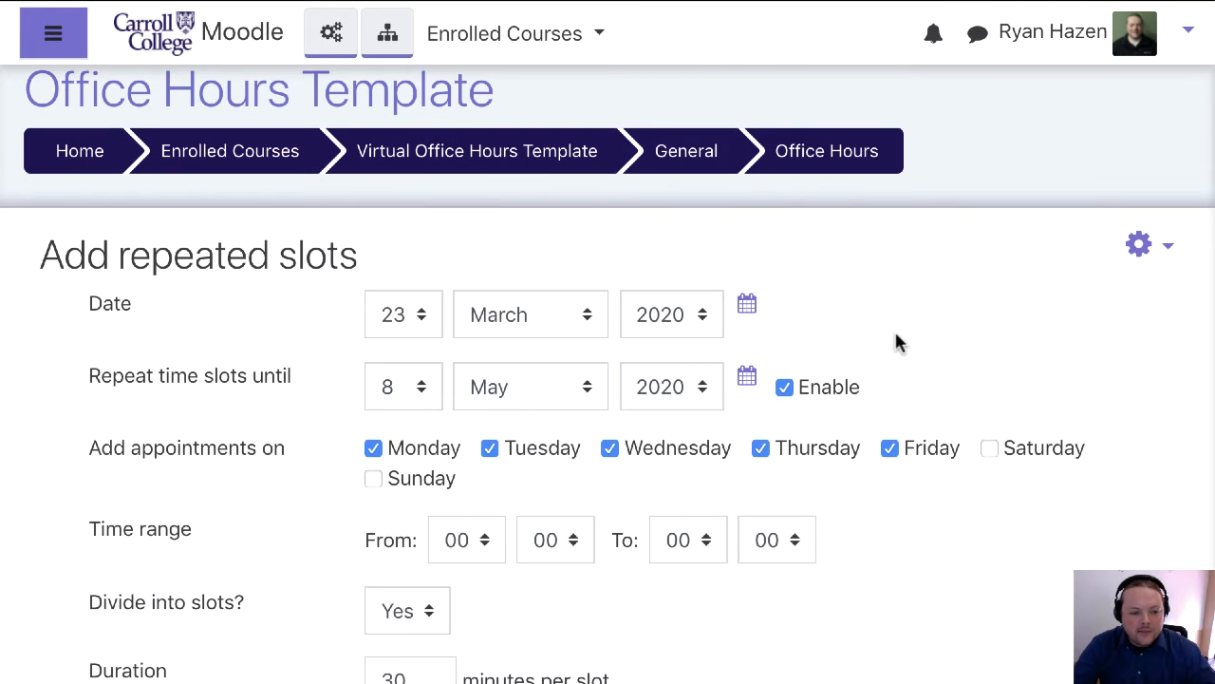
Exclude Tuesday and Thursday from the appointment days, keeping Monday, Wednesday and Friday
click(490, 450)
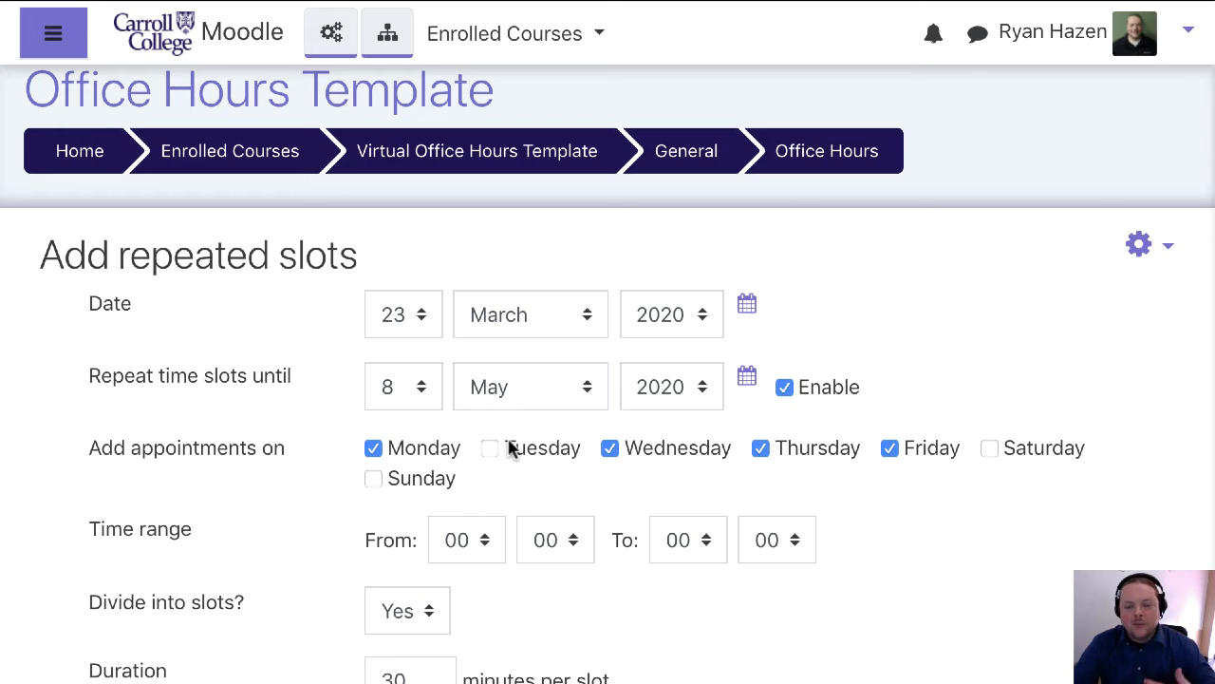
click(762, 450)
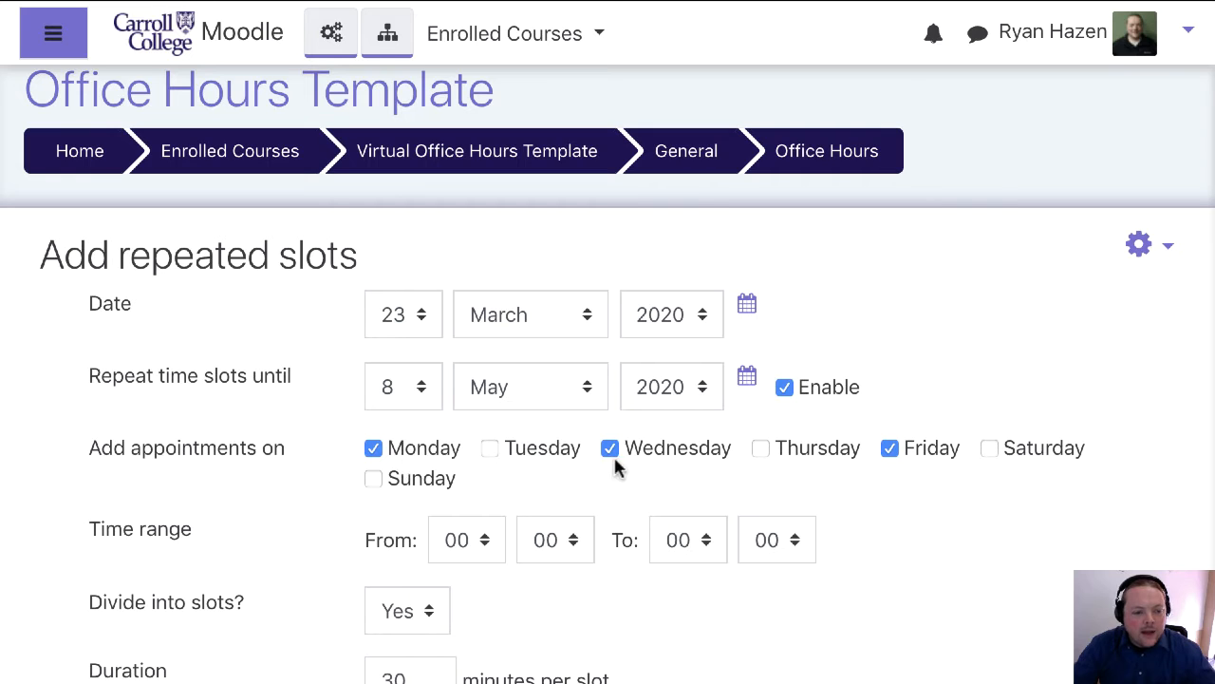
click(748, 304)
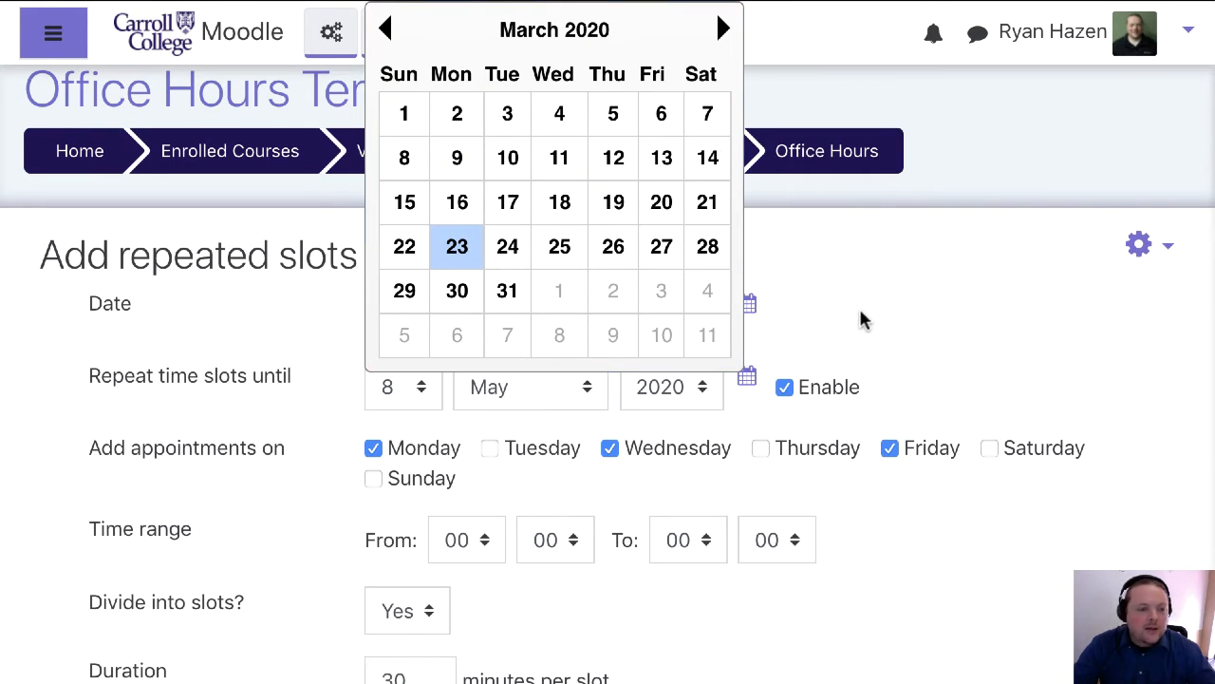
Set the time range for the appointments from 14:00 to 16:00
click(479, 543)
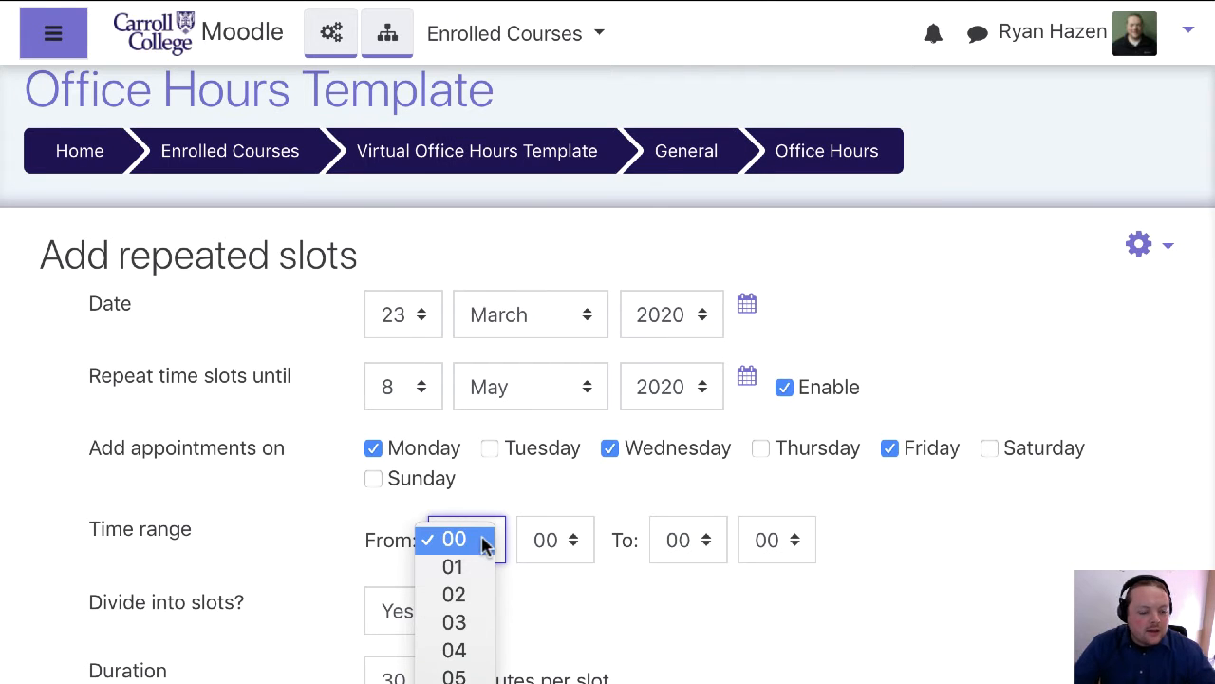
click(456, 682)
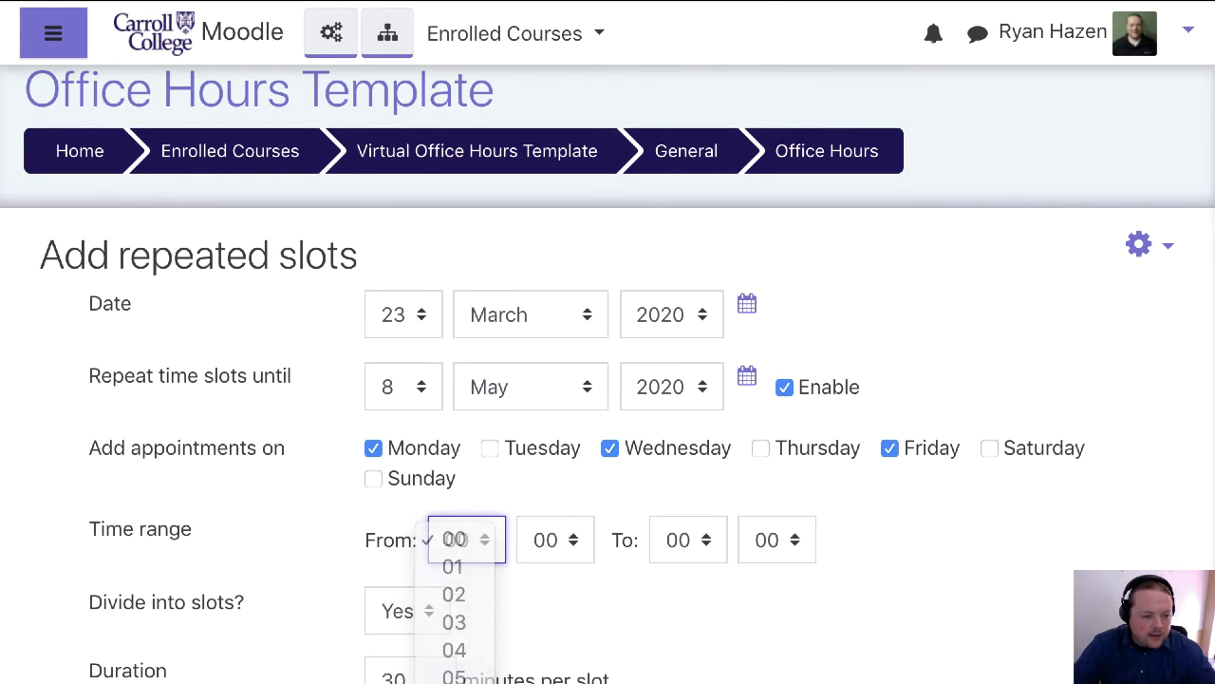
click(701, 549)
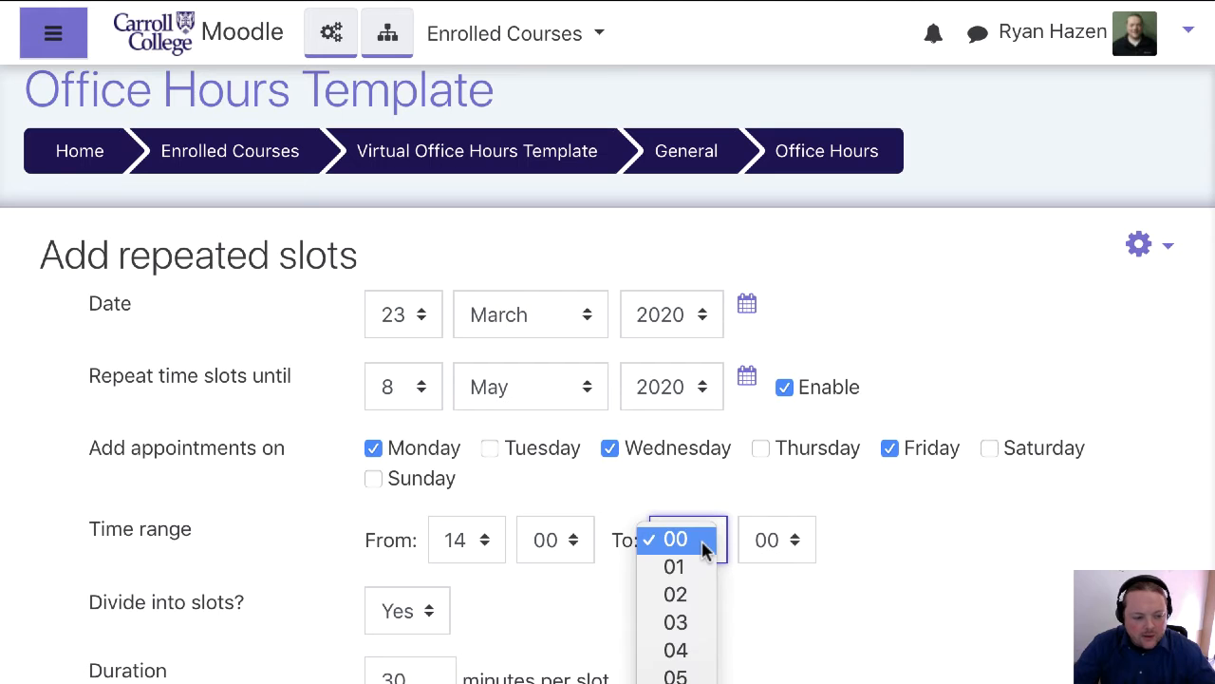
click(676, 681)
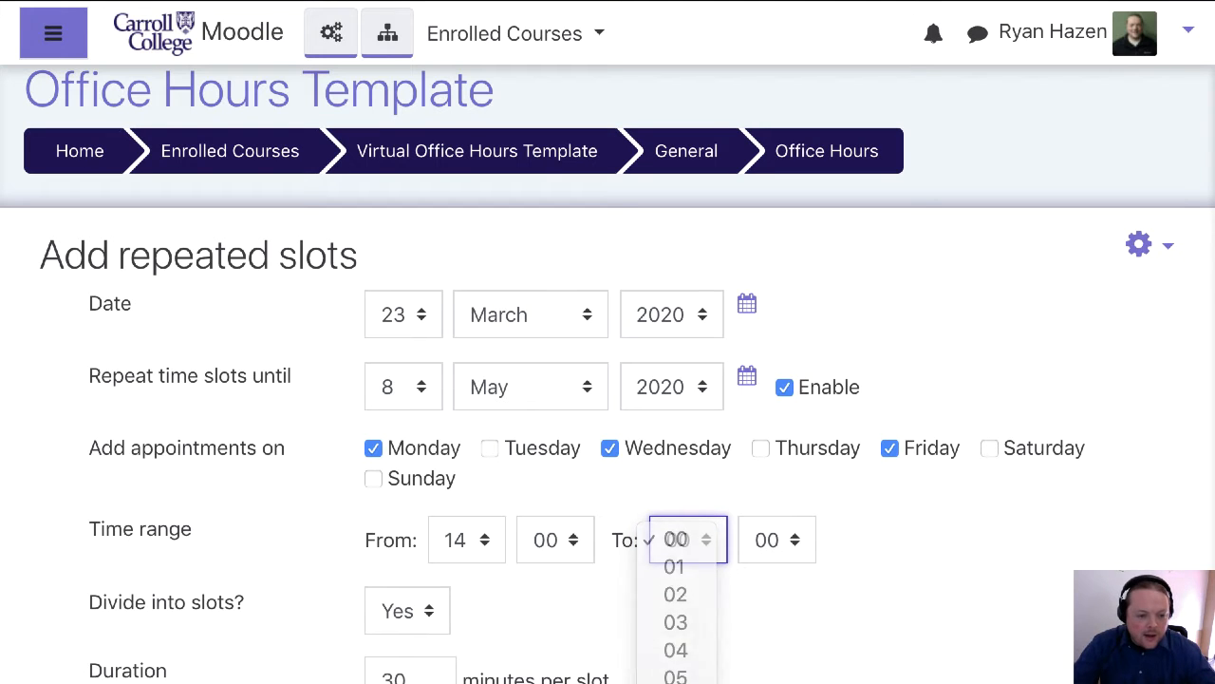
Review the settings for dividing into slots, slot duration, break between slots and maximum number of students per slot
scroll(951, 571, down, 2)
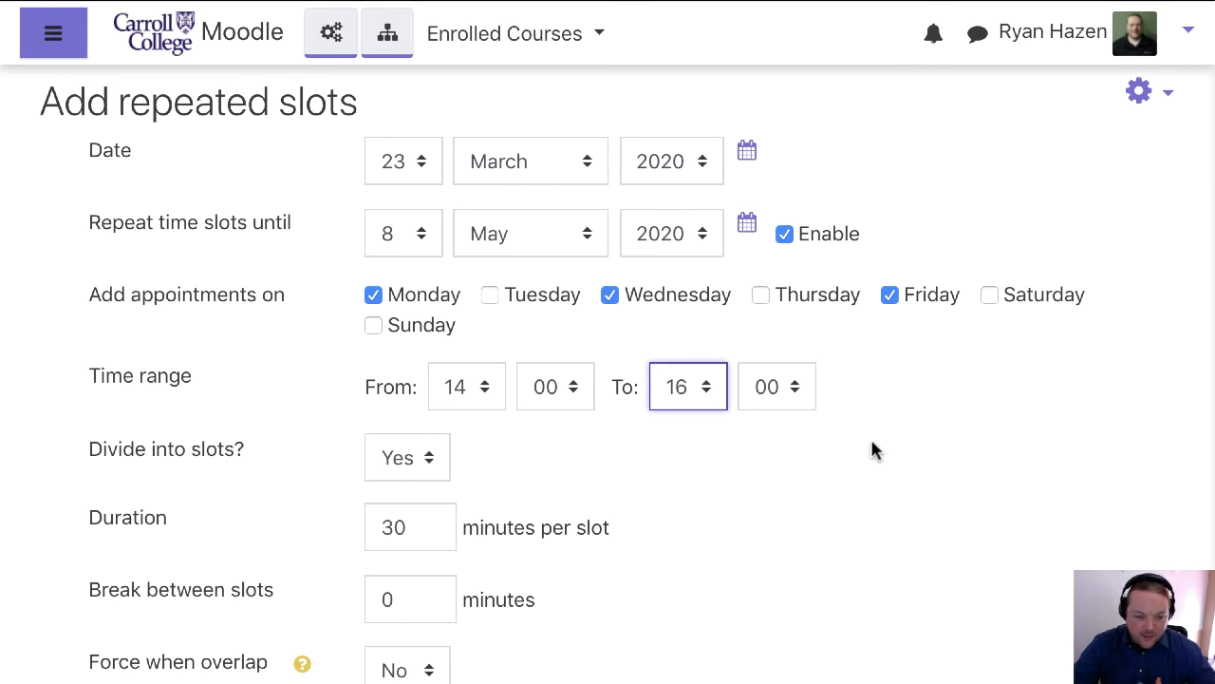
scroll(855, 441, down, 3)
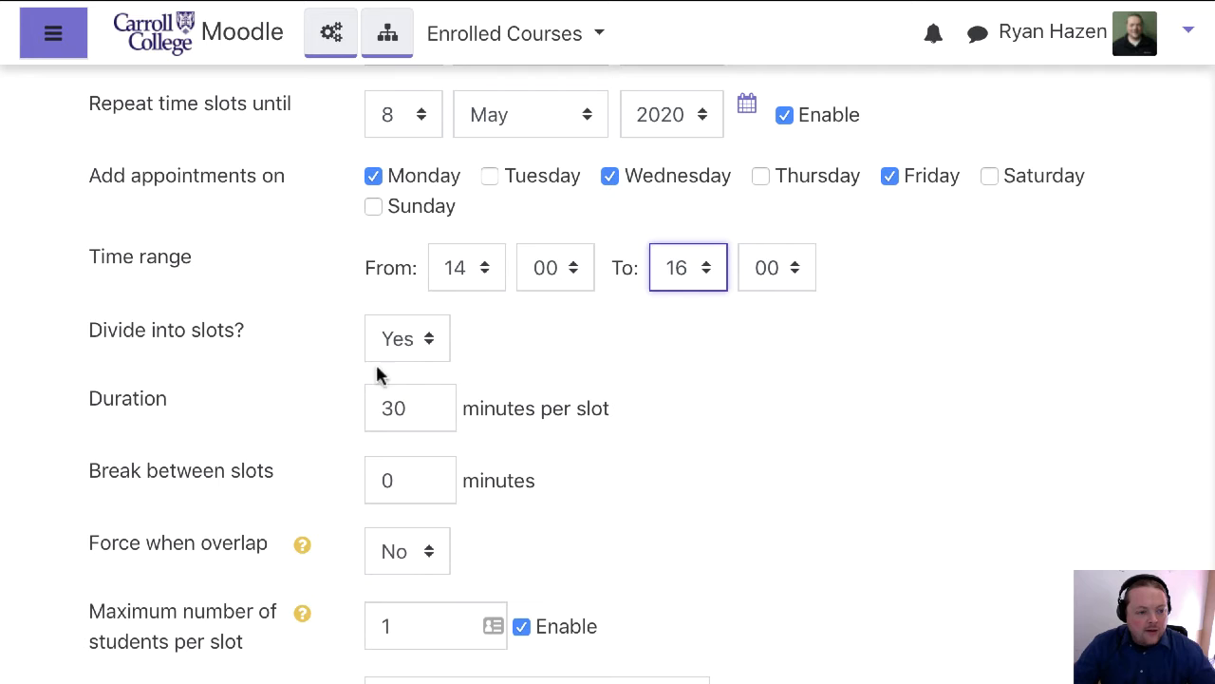
drag(89, 331, 248, 331)
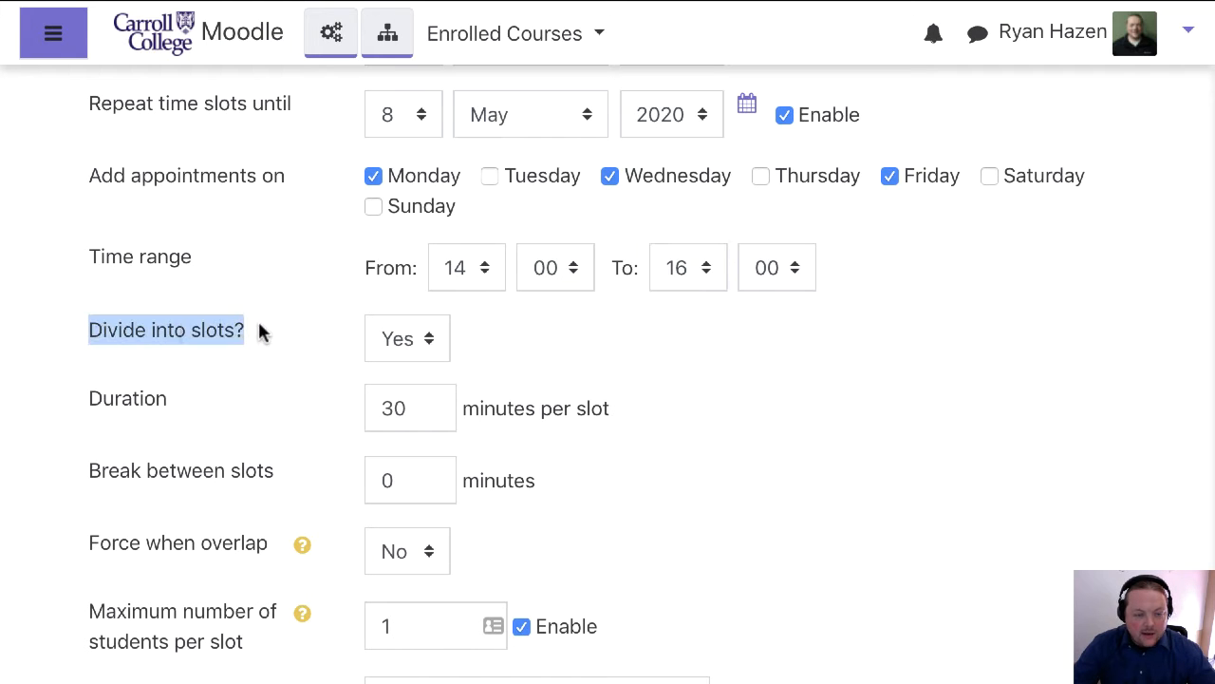
scroll(72, 400, down, 1)
mouse_move(76, 399)
mouse_down()
mouse_move(167, 396)
mouse_move(94, 398)
mouse_up()
scroll(99, 399, up, 1)
click(427, 420)
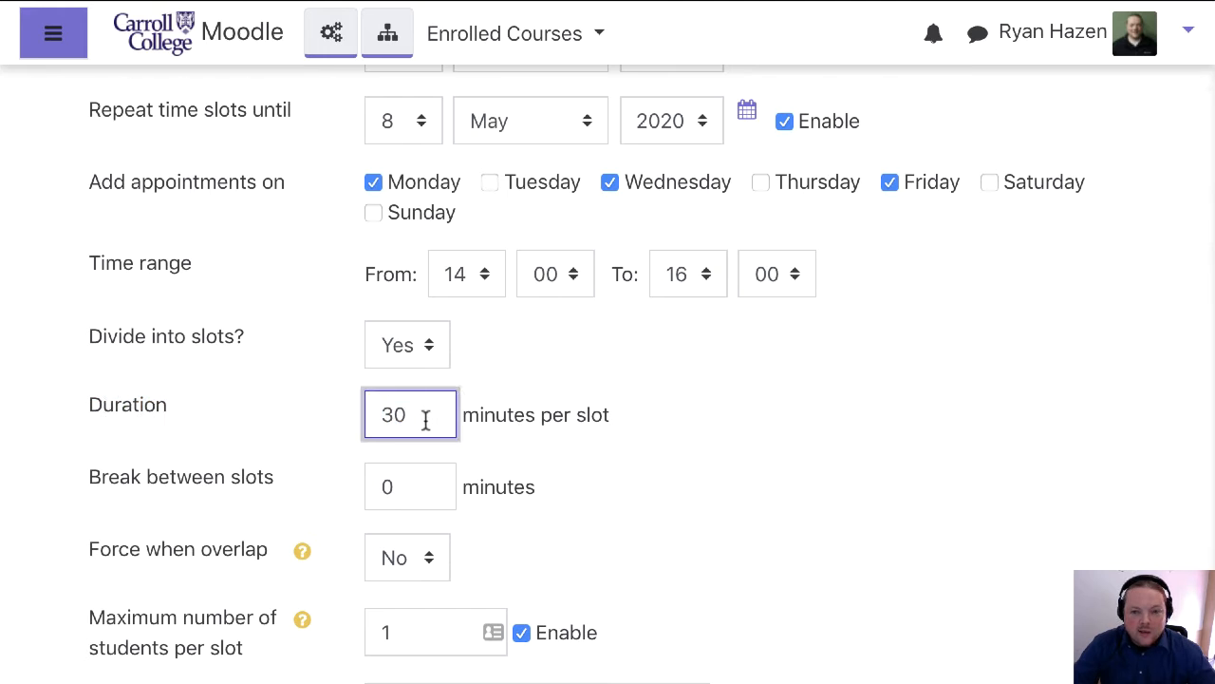
scroll(597, 399, down, 1)
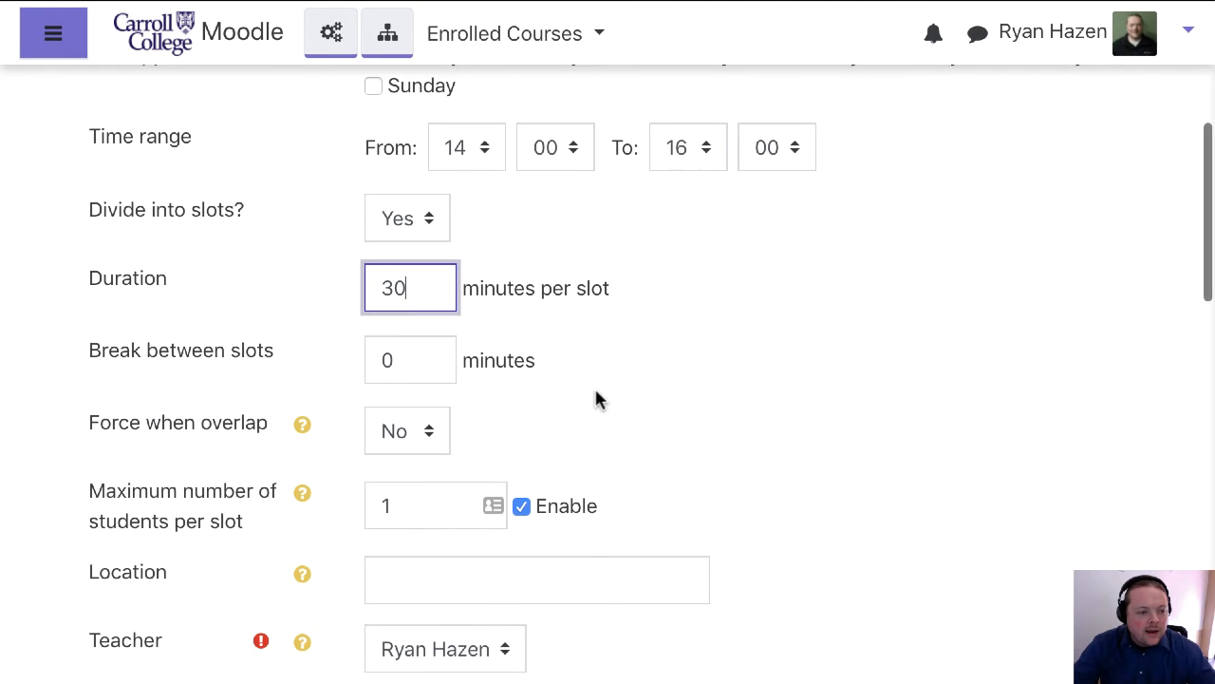
click(424, 365)
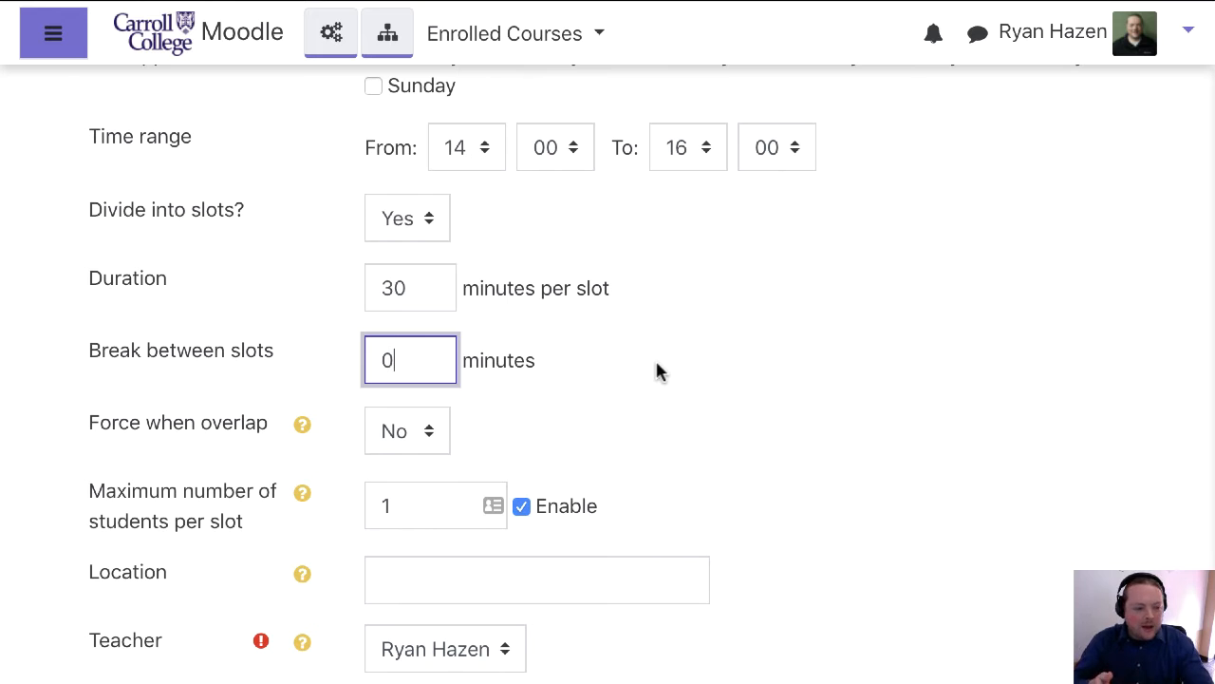
scroll(658, 385, down, 3)
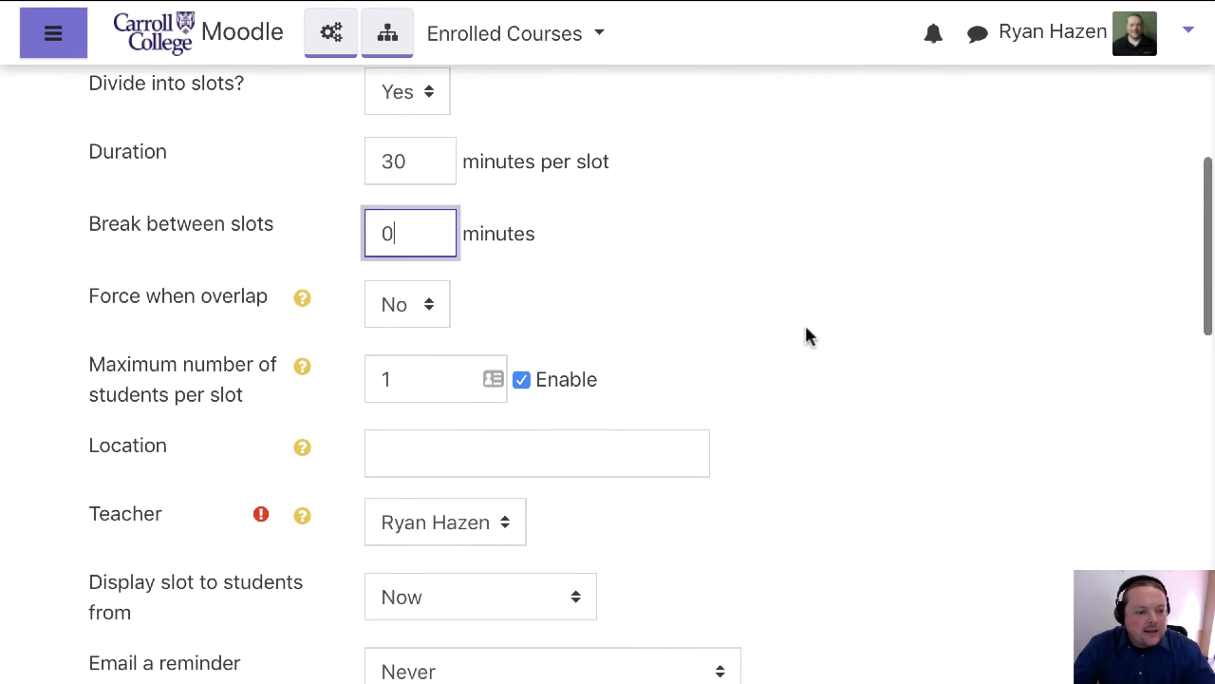
drag(409, 384, 355, 385)
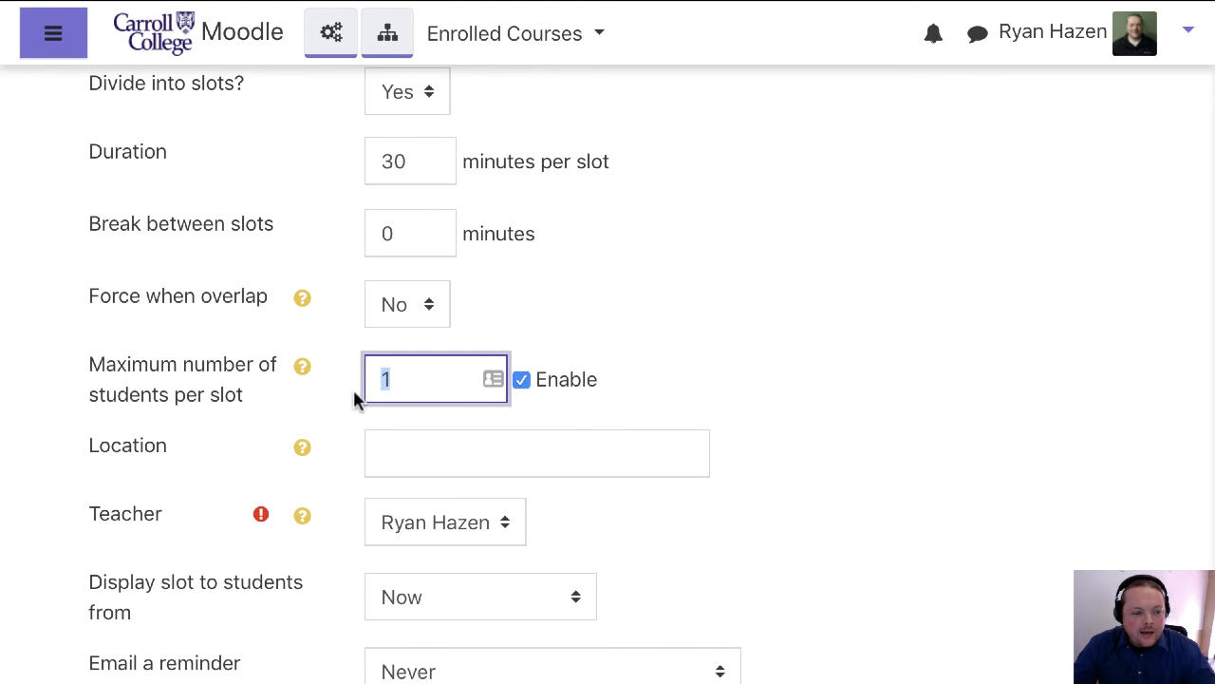
click(673, 356)
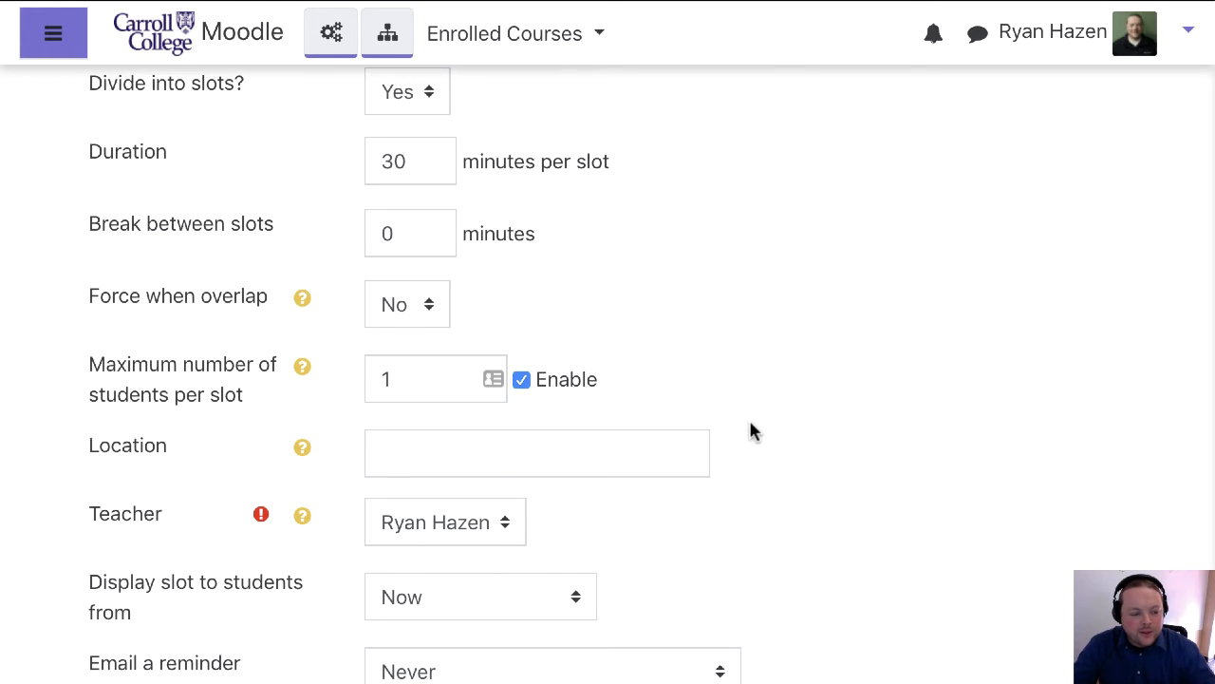
scroll(750, 432, down, 1)
click(488, 393)
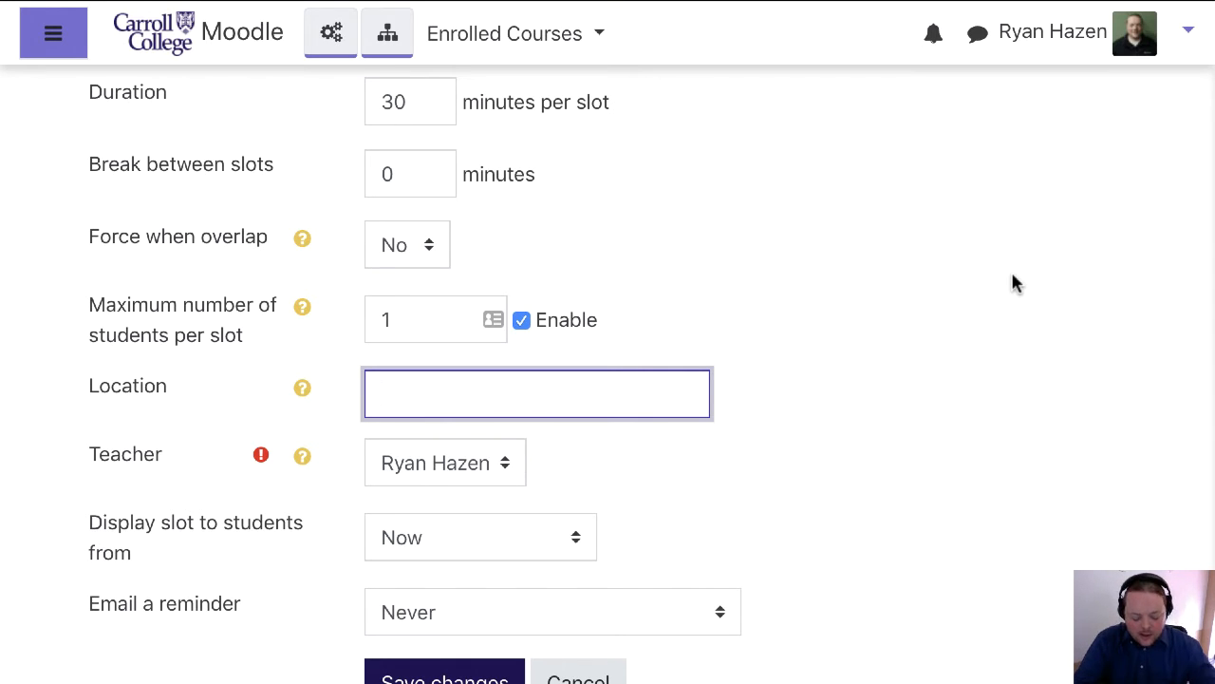
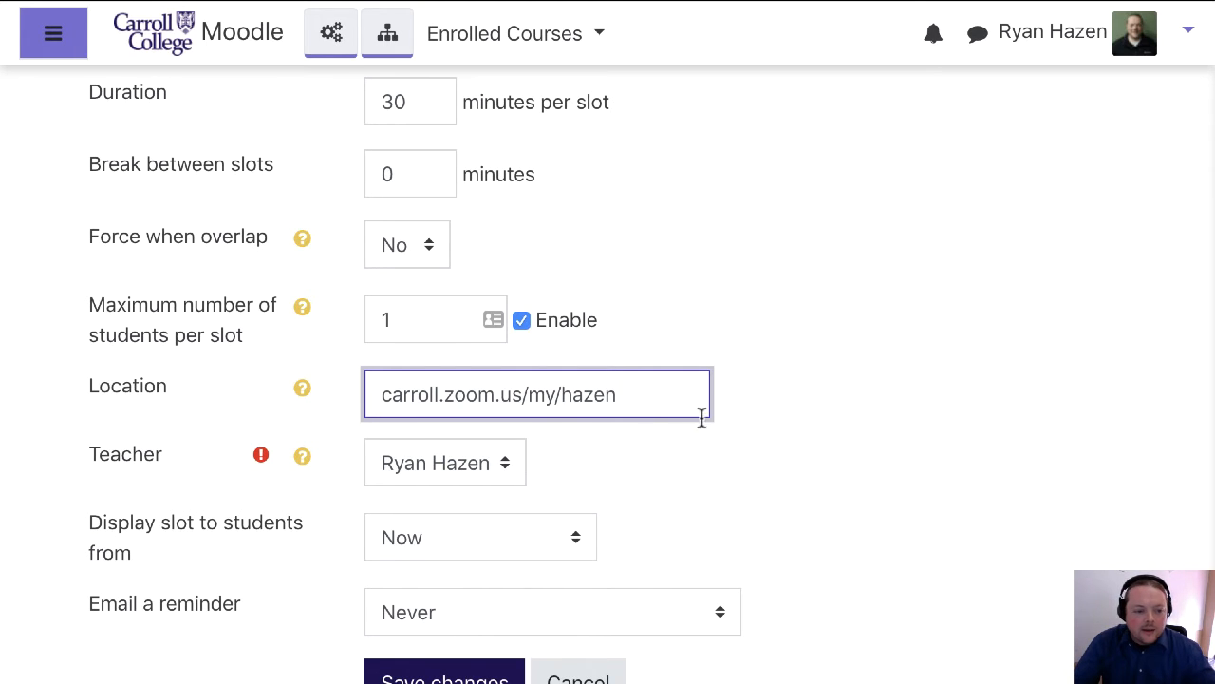
Choose the course teacher as the teacher for the repeated slots
scroll(707, 416, down, 1)
click(504, 387)
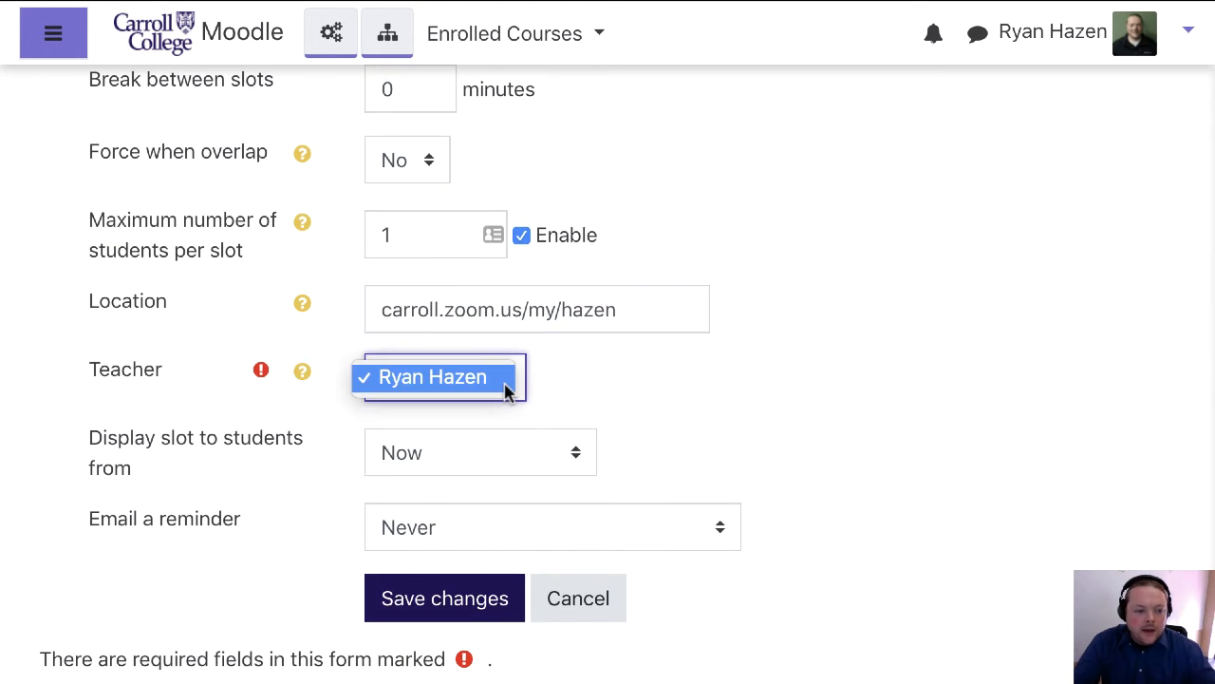
click(452, 383)
Set the email reminder to "On the morning of the appointment"
scroll(655, 458, down, 1)
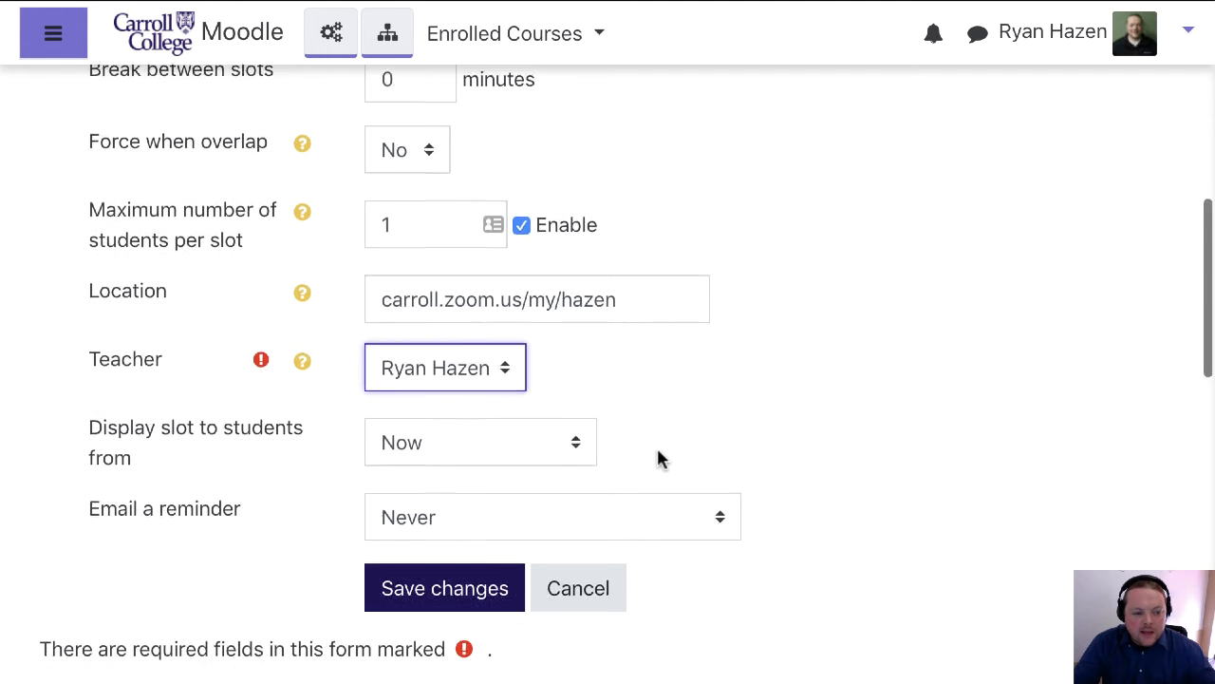
scroll(662, 459, down, 1)
click(657, 466)
click(932, 435)
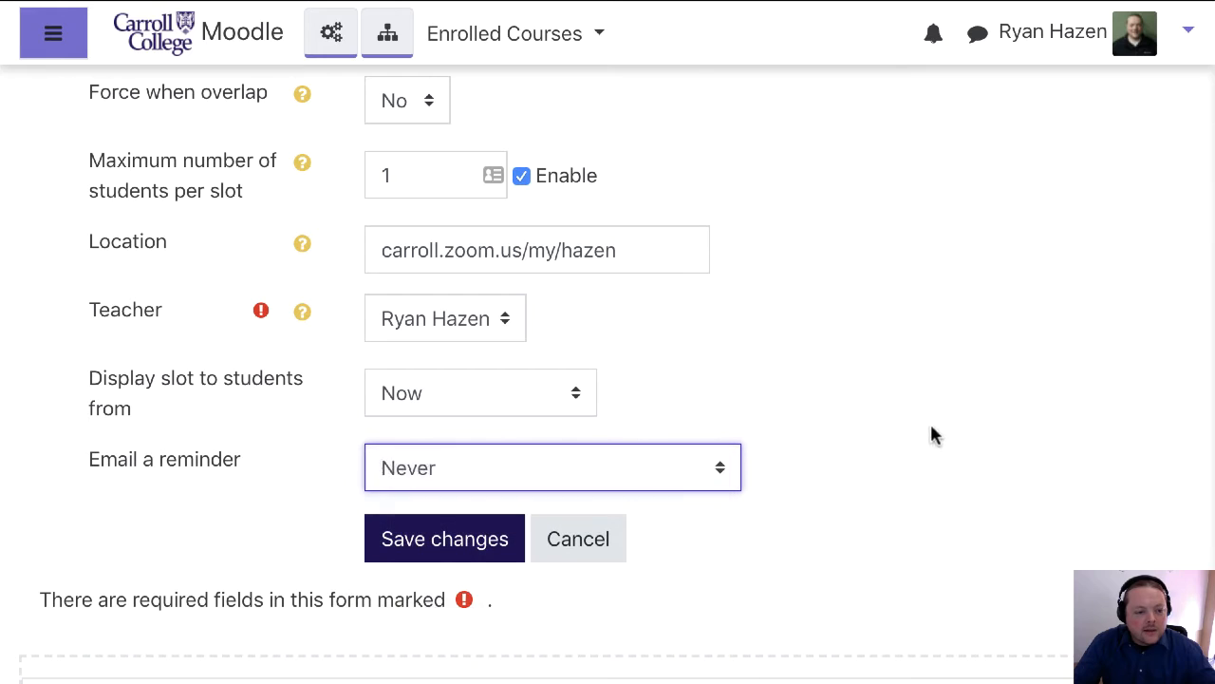
key(Down)
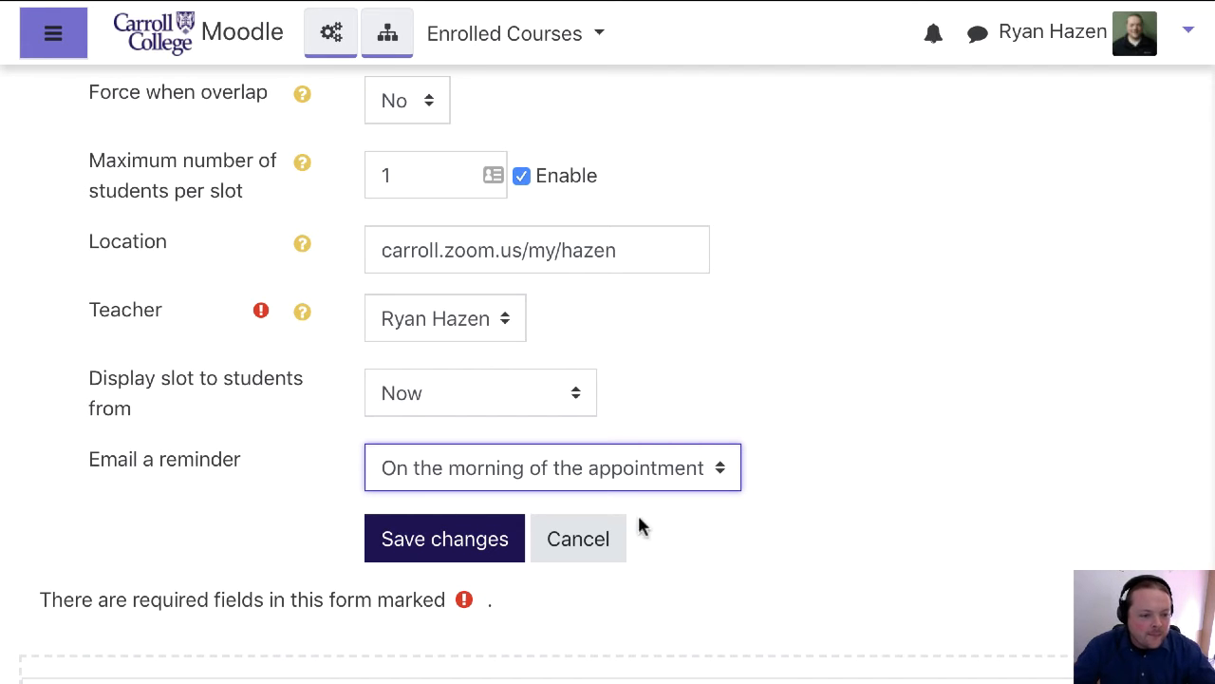
Save the repeated appointment slots and review the resulting slot list
click(478, 546)
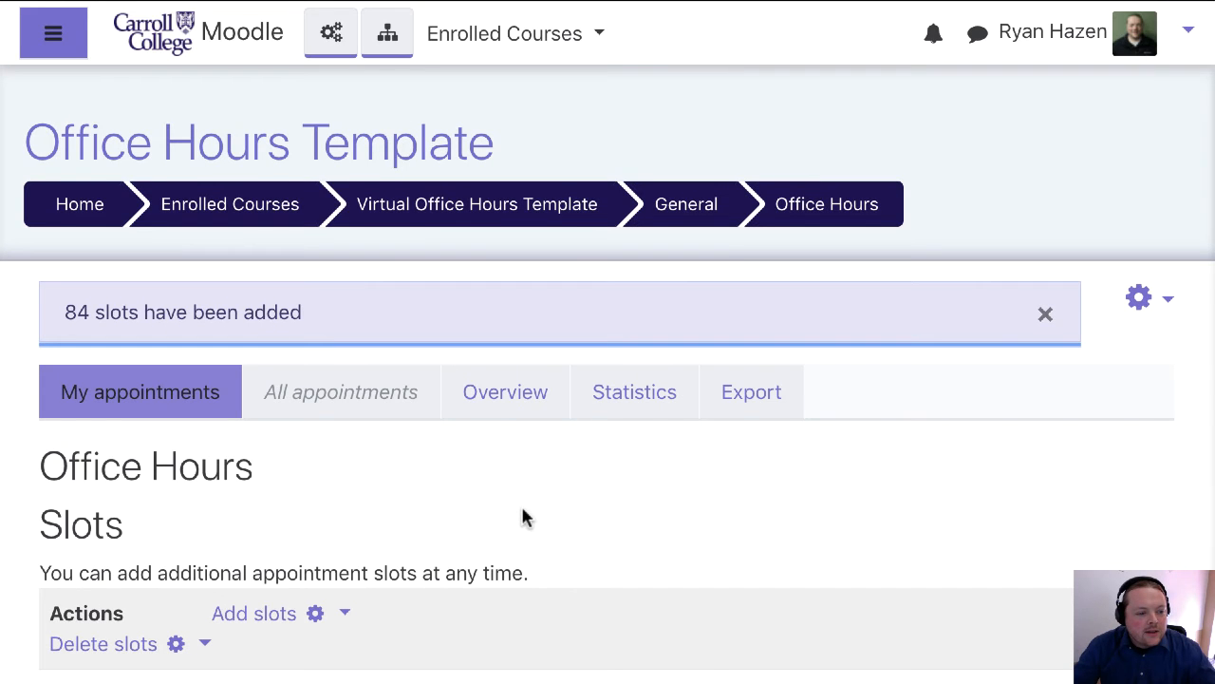
scroll(524, 515, down, 3)
scroll(524, 516, down, 2)
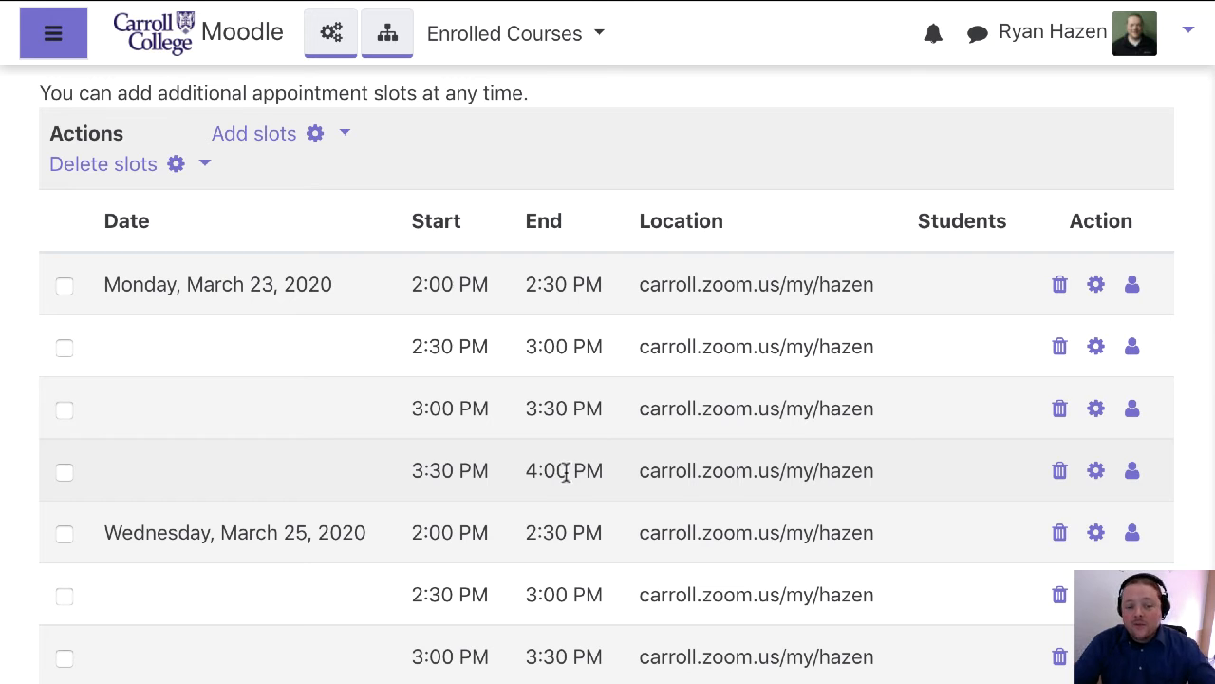
Switch the course view to the Student role
click(1188, 34)
click(1170, 392)
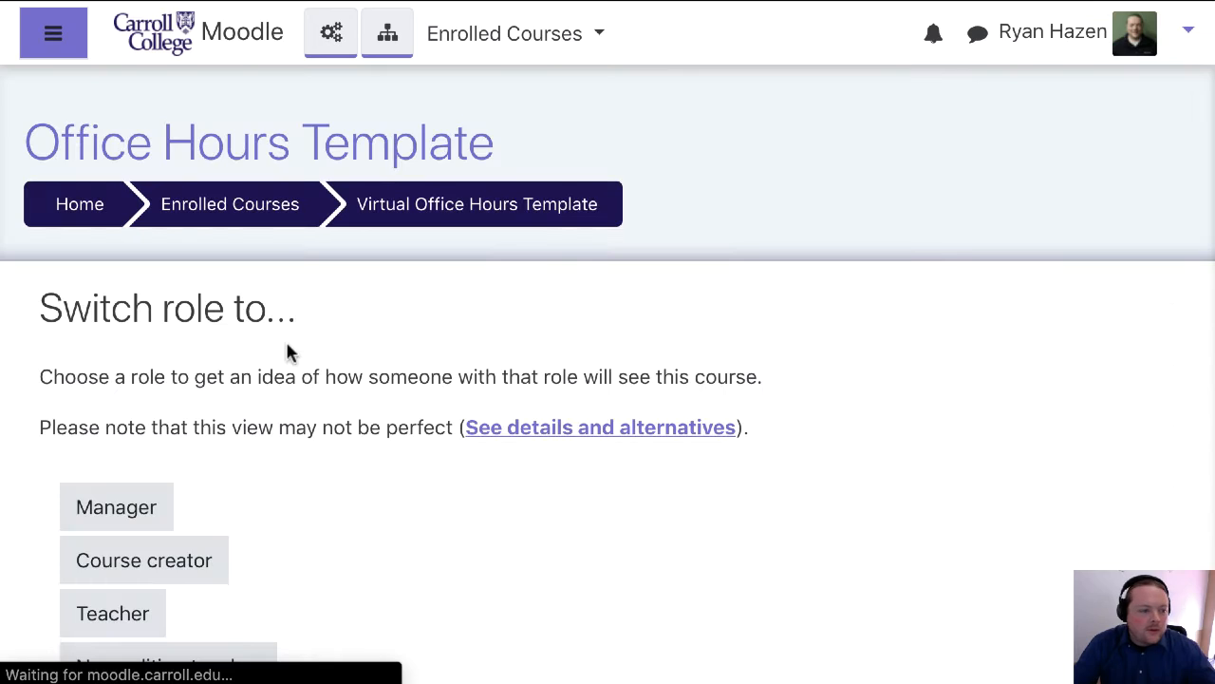
scroll(102, 612, down, 3)
click(111, 540)
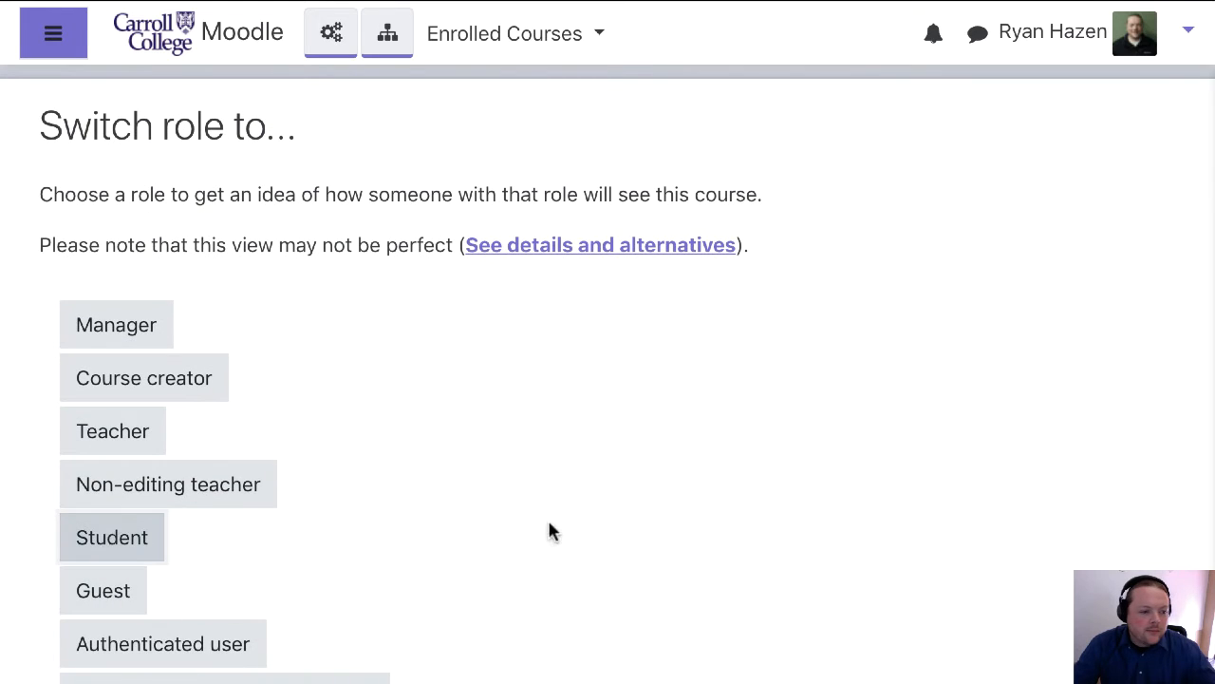
Look through the available slots as a student and start booking the Wednesday, March 25, 2020, 2:00 PM slot
scroll(935, 437, down, 6)
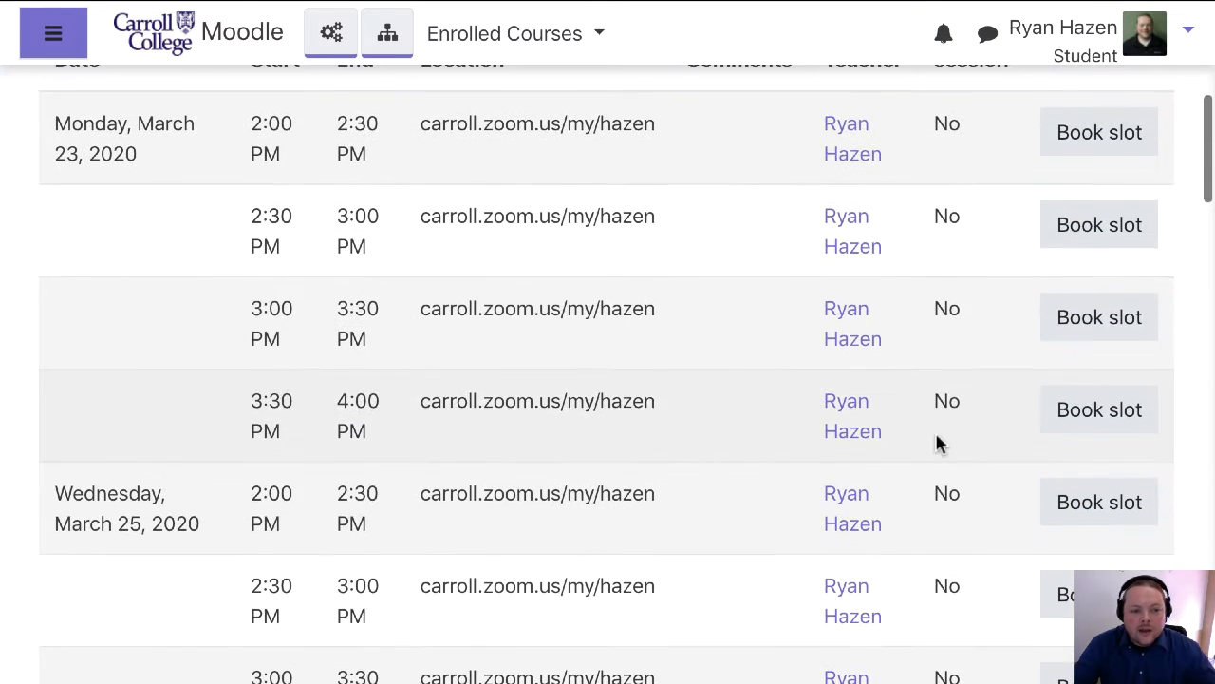
scroll(454, 475, down, 1)
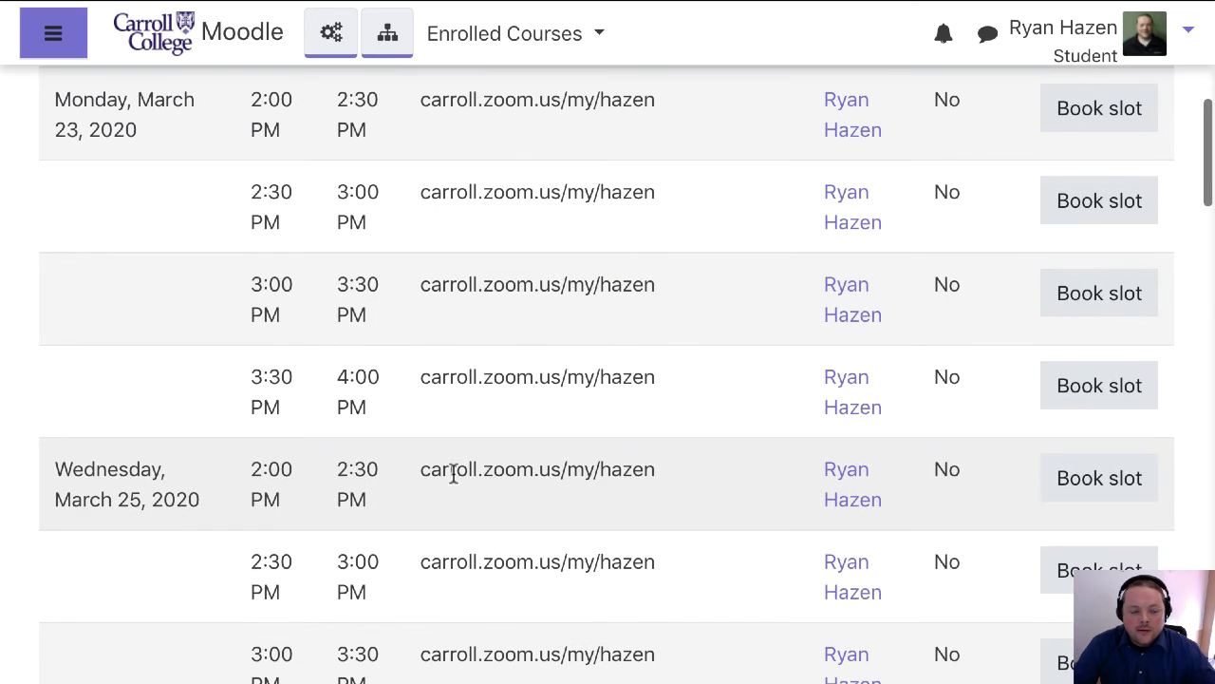
scroll(455, 475, down, 1)
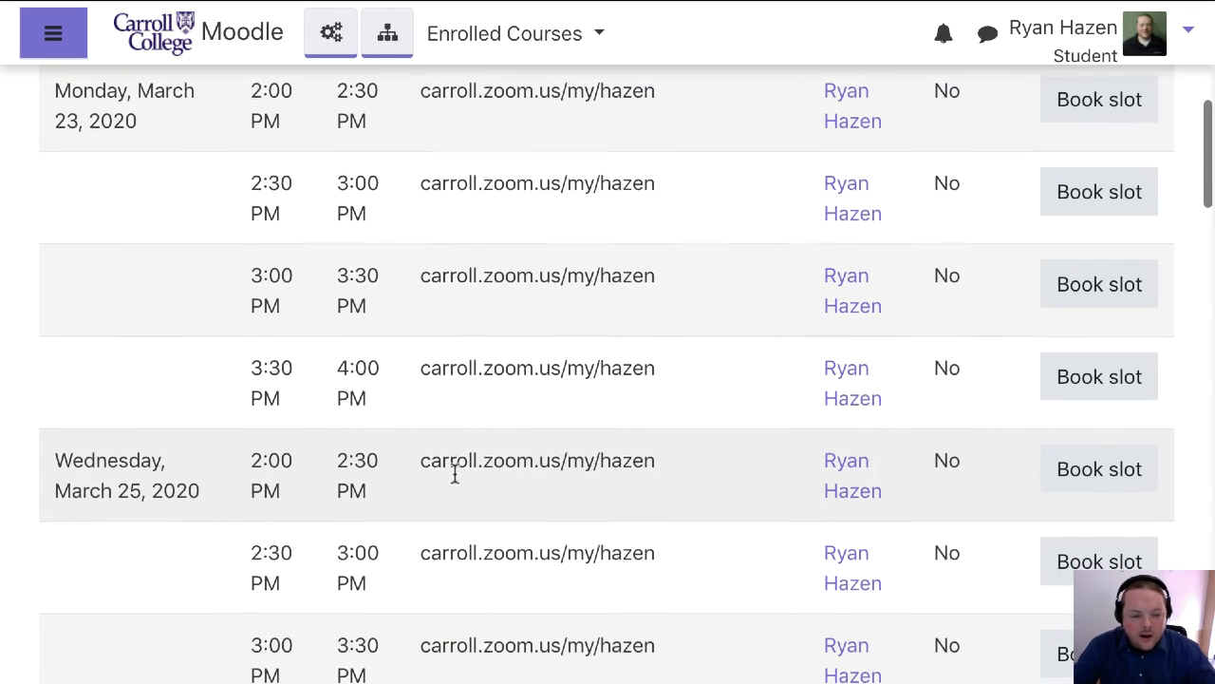
scroll(501, 377, down, 2)
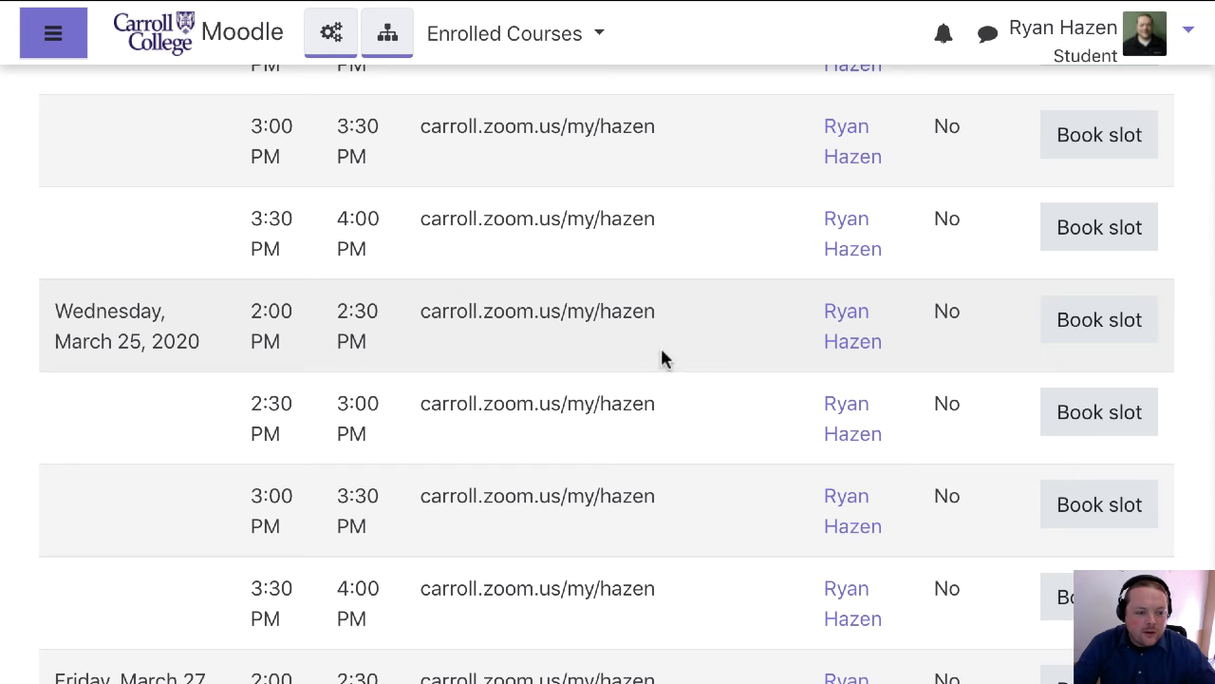
click(1099, 320)
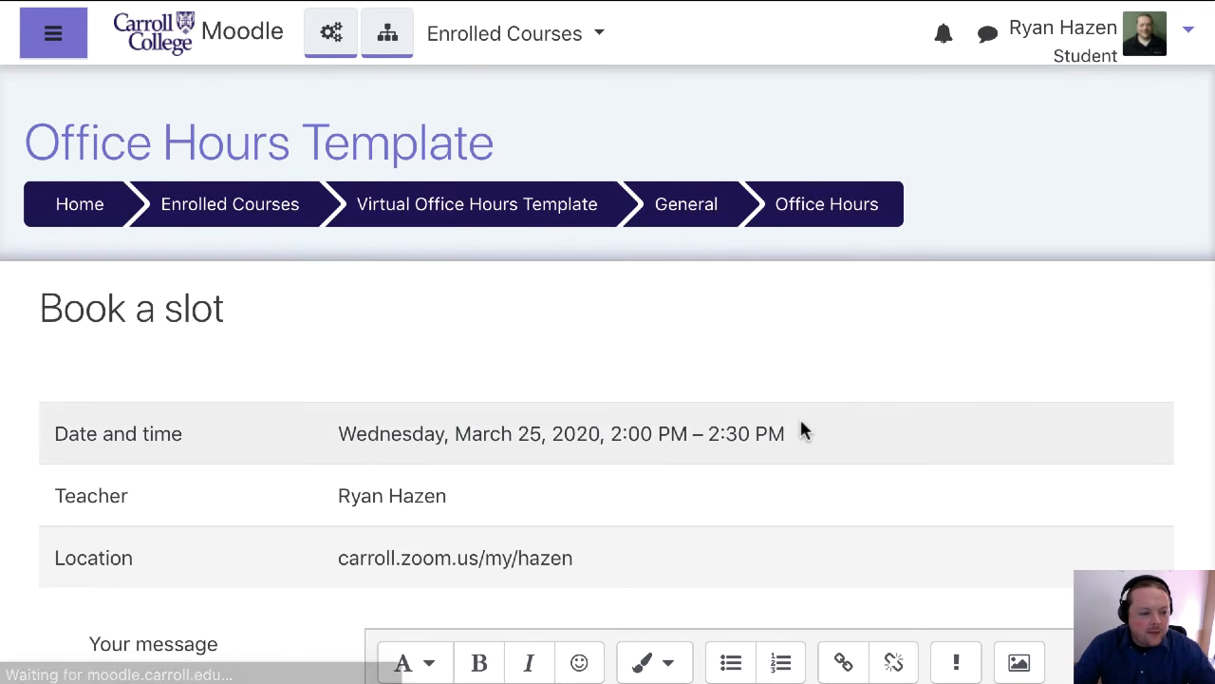
Add the message "I want to discuss my paper." to the booking and confirm it
scroll(800, 429, down, 5)
click(502, 485)
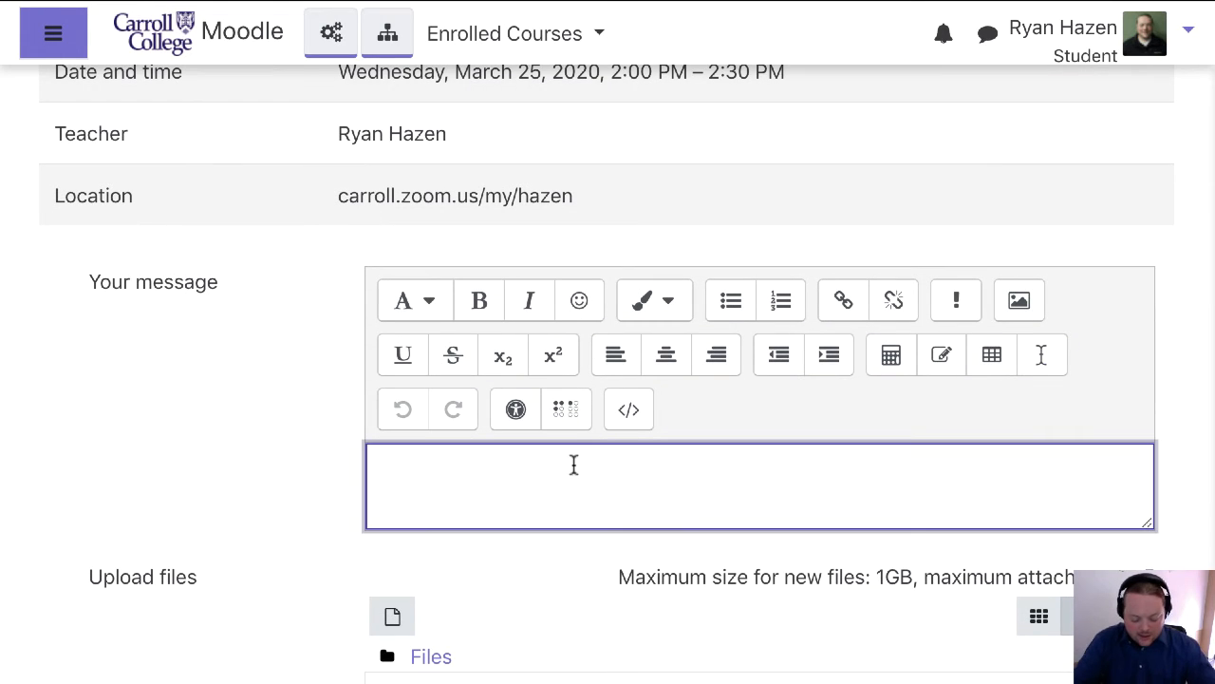
text(I want to dis)
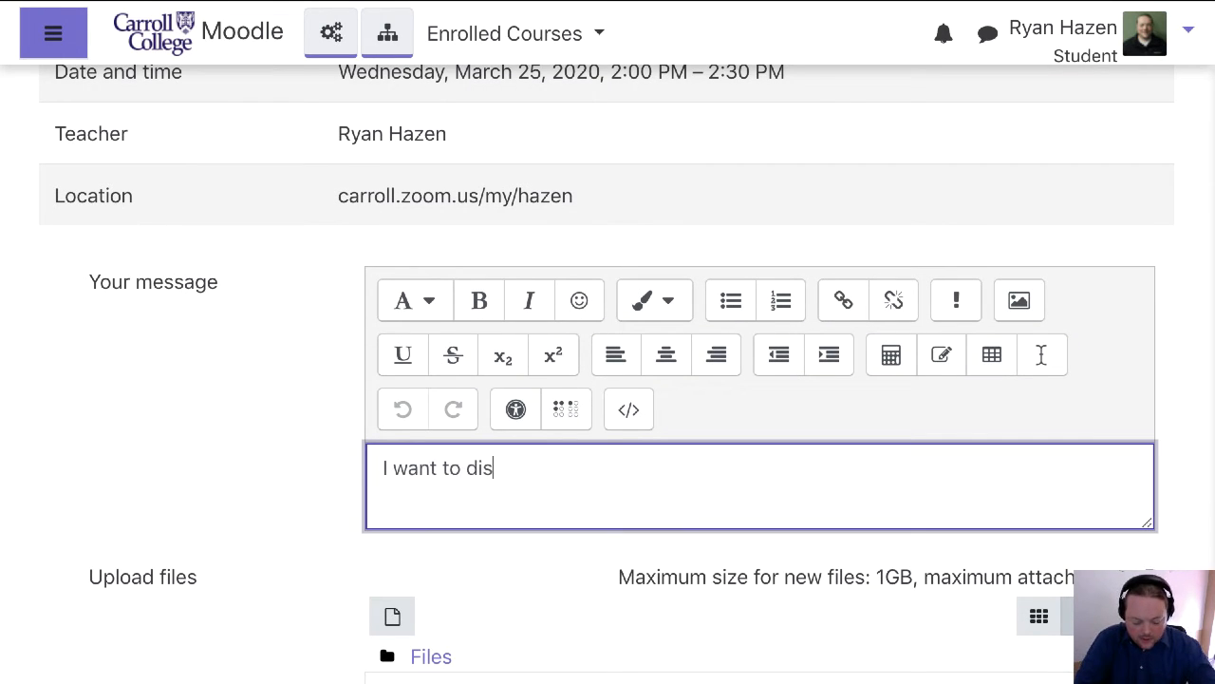
text(cuss my paper)
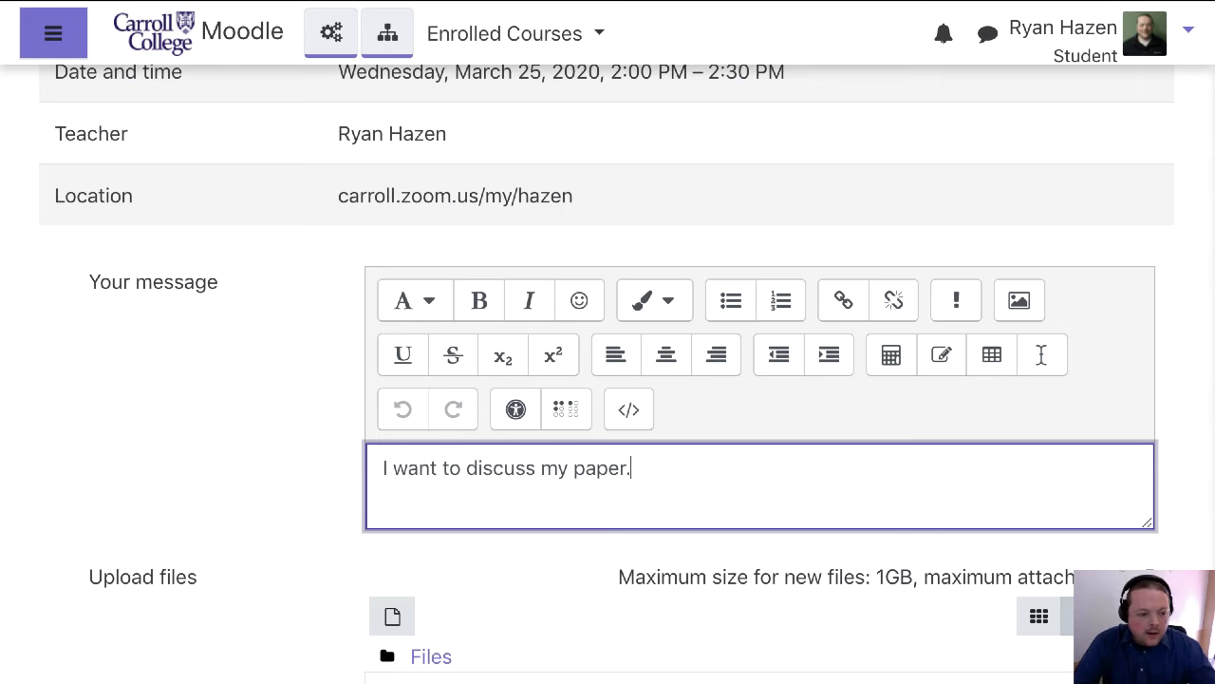
text(.)
scroll(453, 597, down, 4)
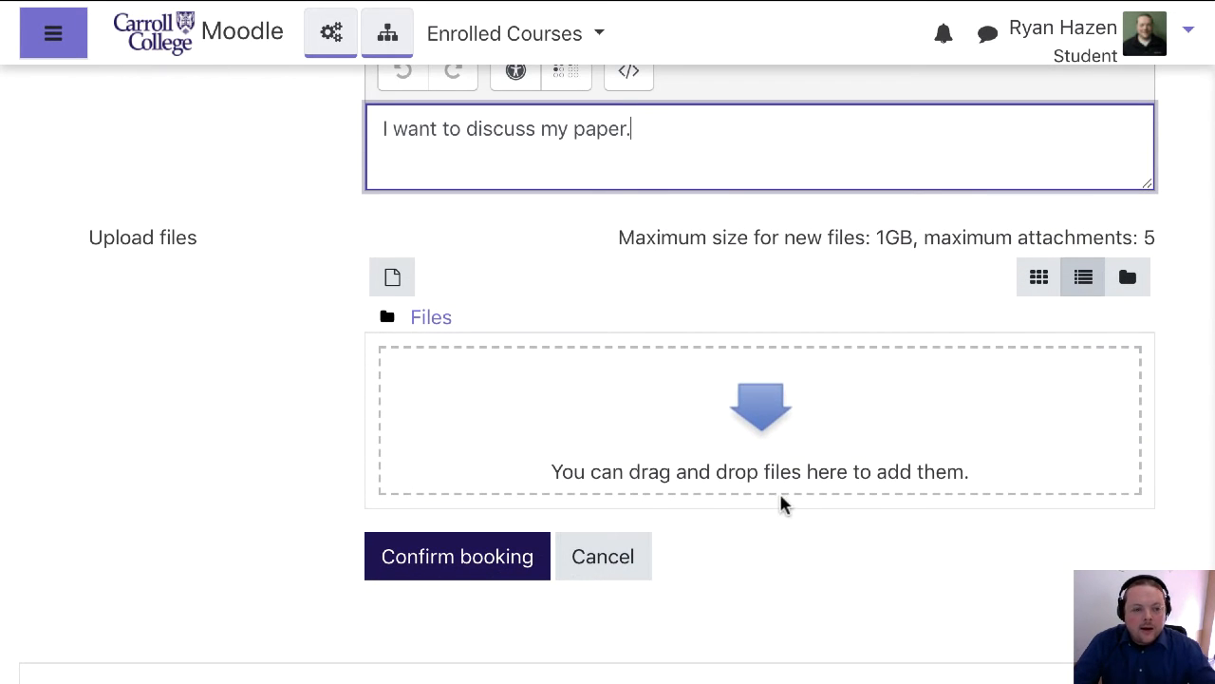
click(450, 573)
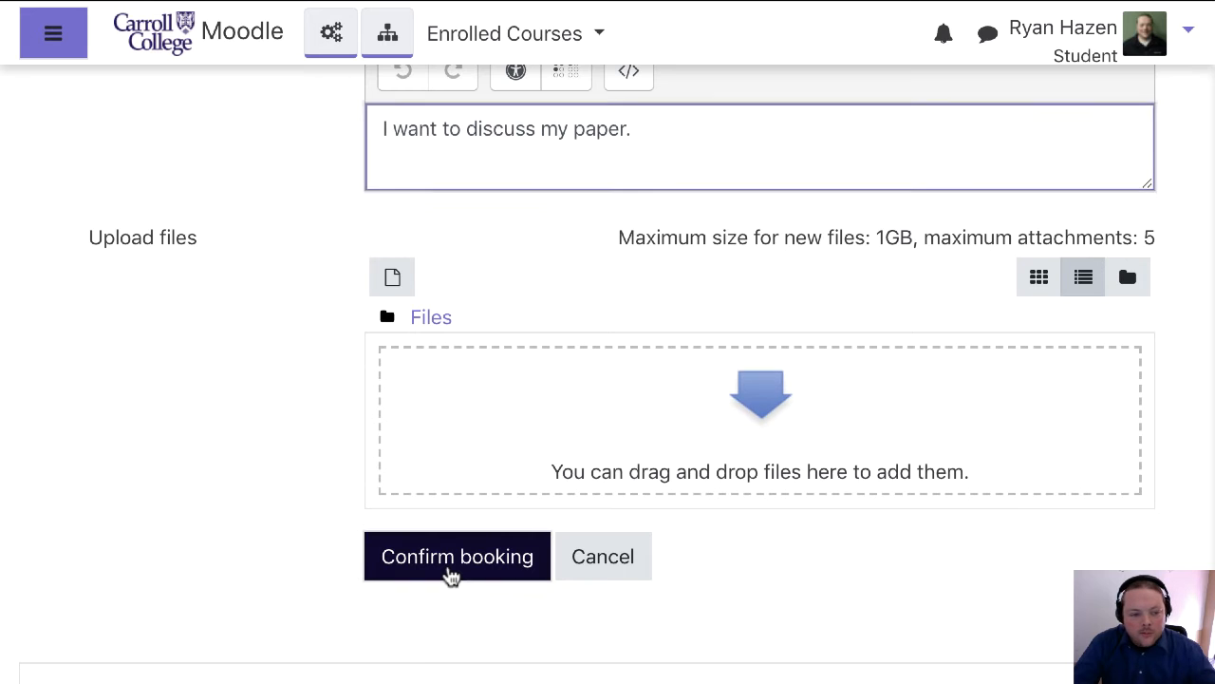
Examine the student's upcoming booking and the remaining available slots in the Office Hours scheduler
scroll(583, 548, down, 1)
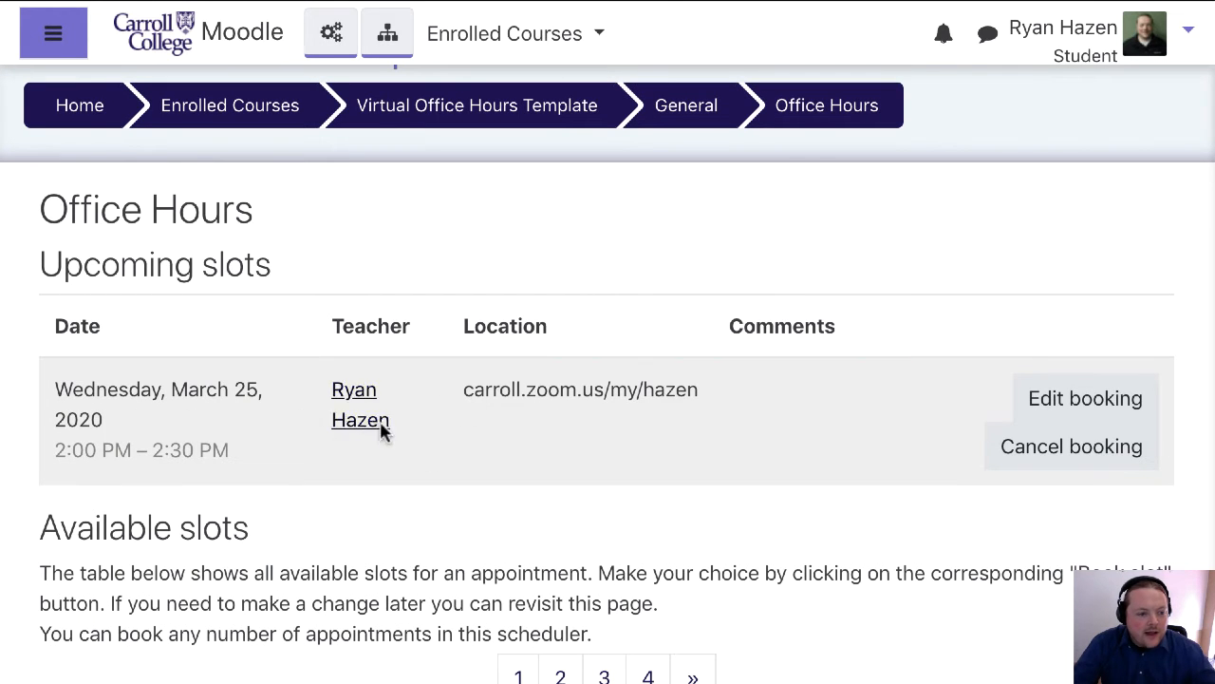
scroll(534, 436, down, 6)
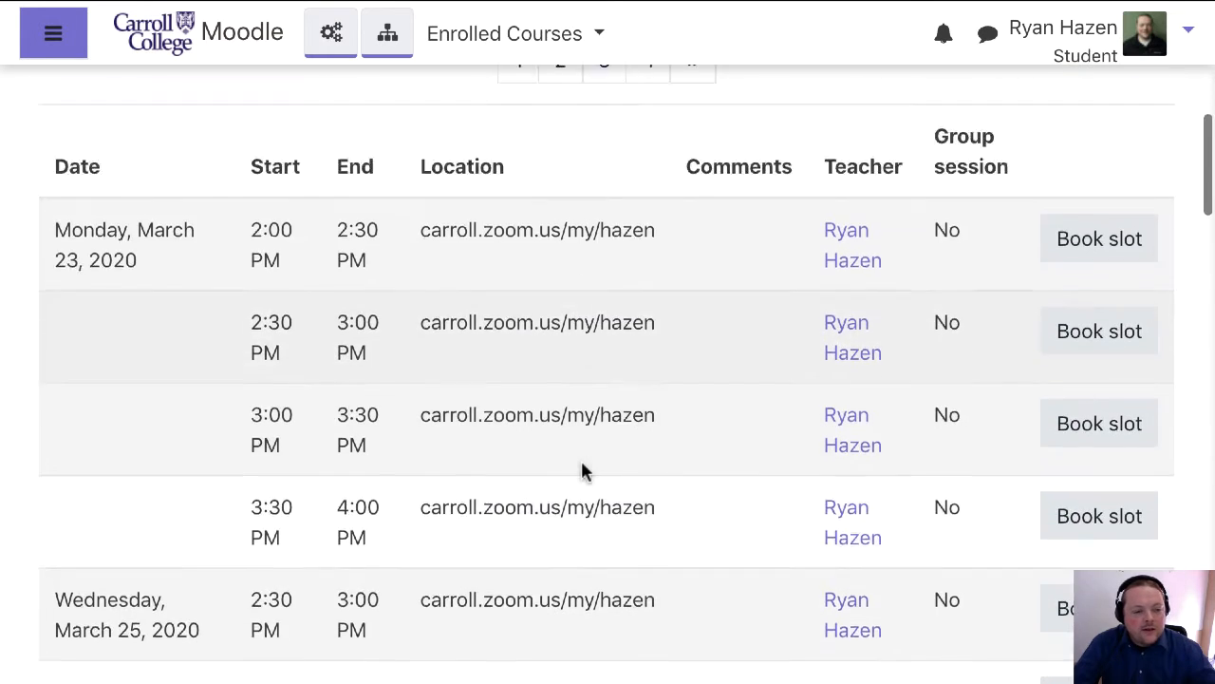
scroll(583, 472, down, 1)
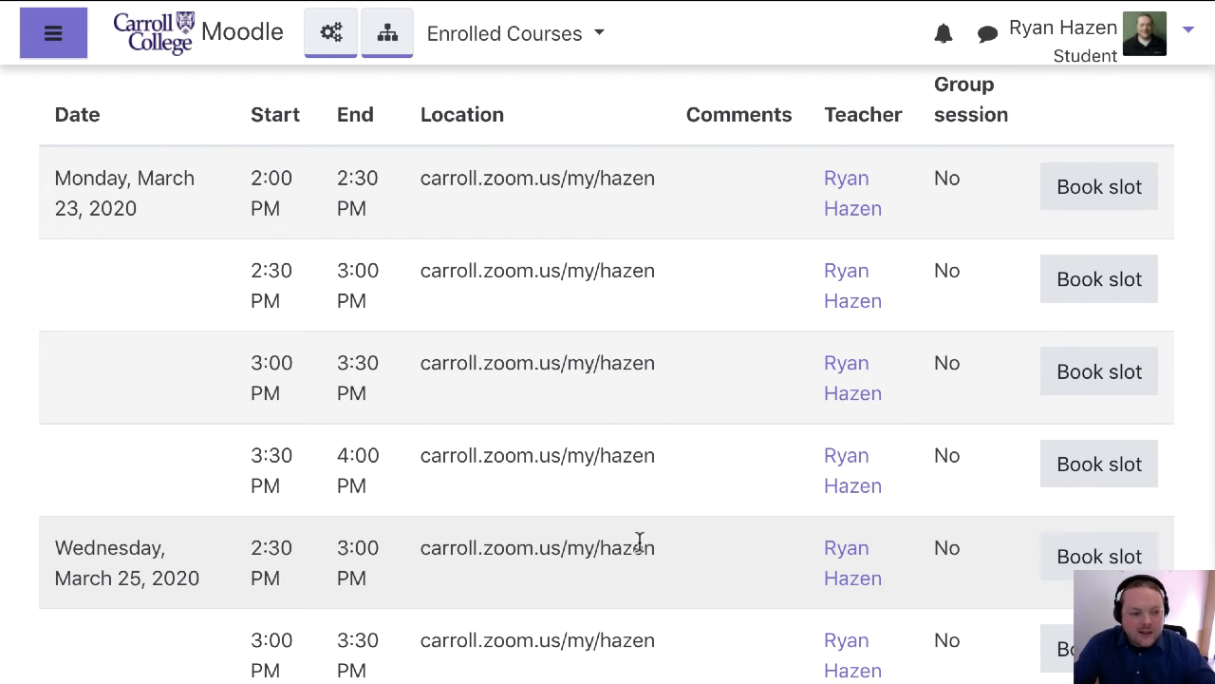
scroll(604, 523, up, 2)
scroll(605, 524, up, 2)
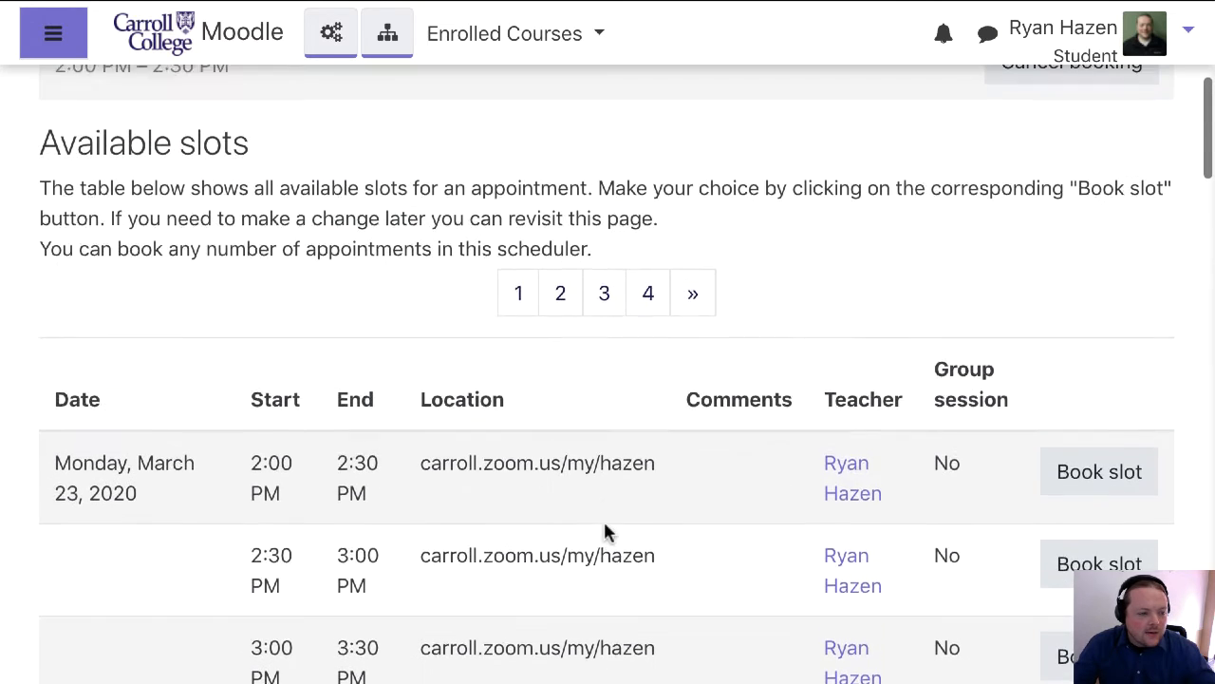
scroll(605, 525, down, 6)
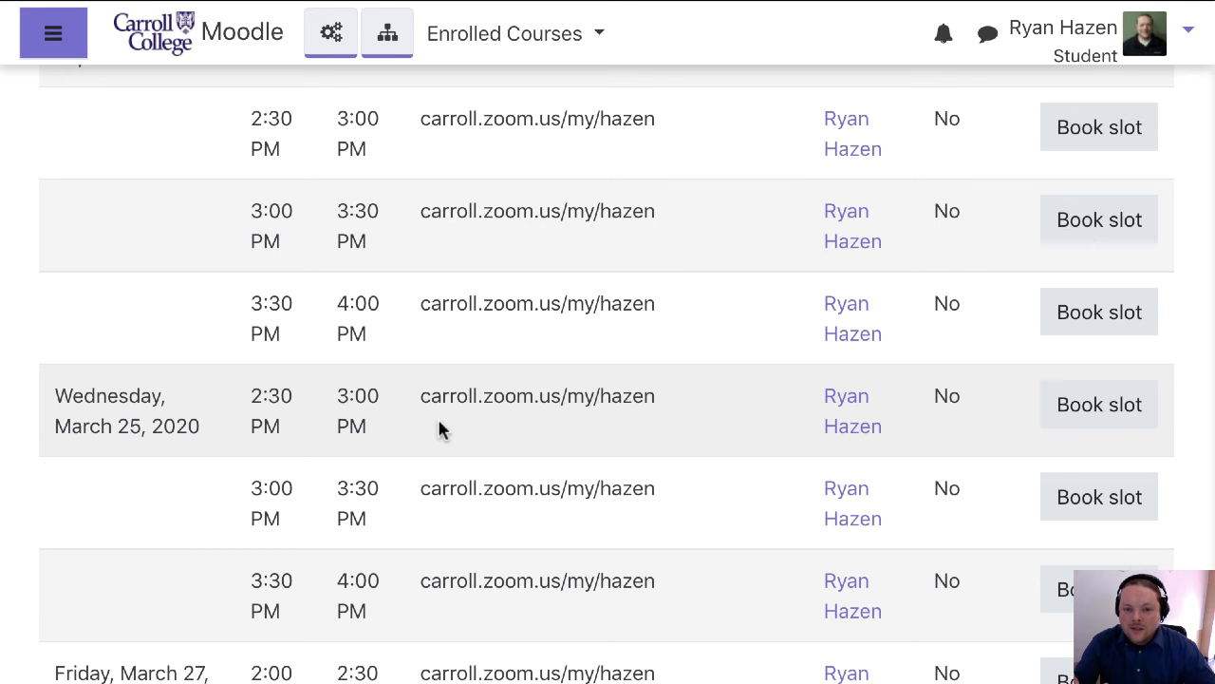
scroll(438, 429, up, 10)
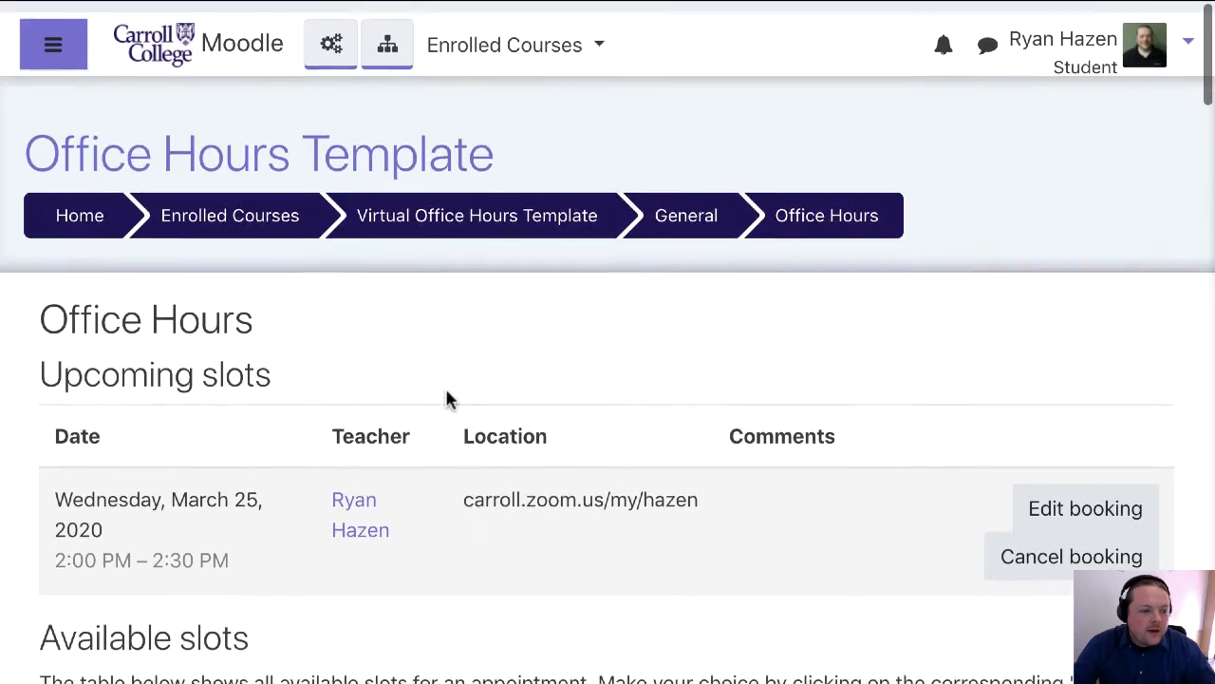
Return to the normal teacher role and locate the booked March 25 slot in the appointment list
click(1158, 52)
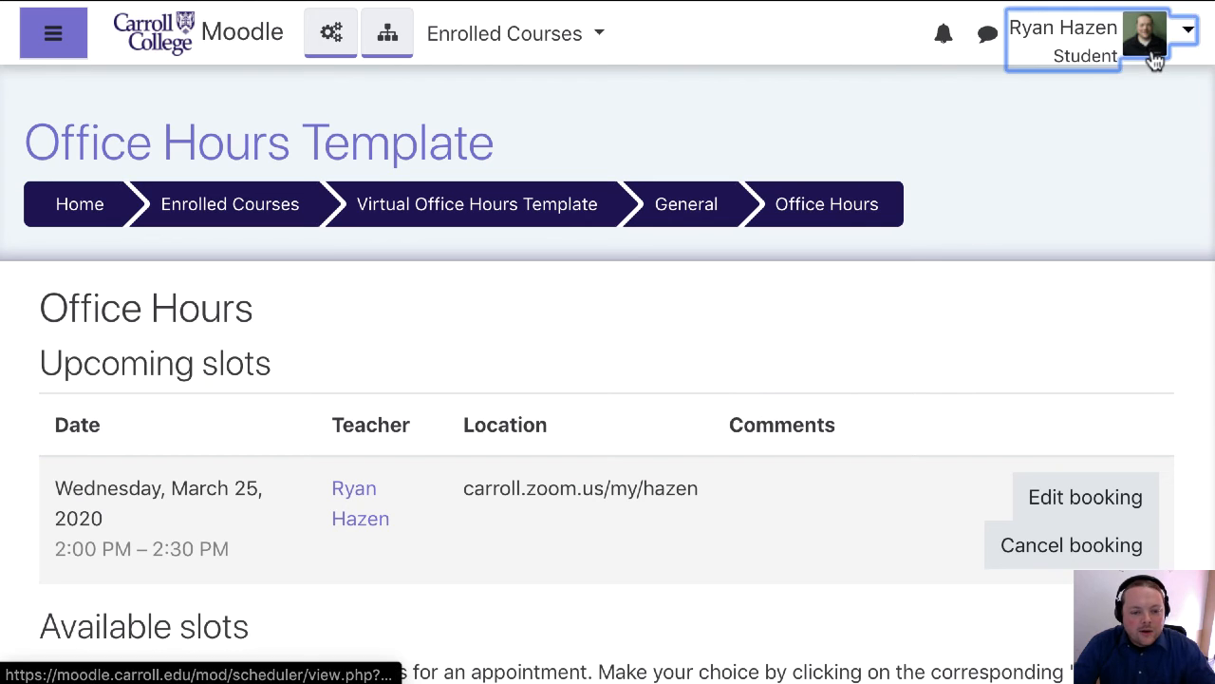
click(1093, 376)
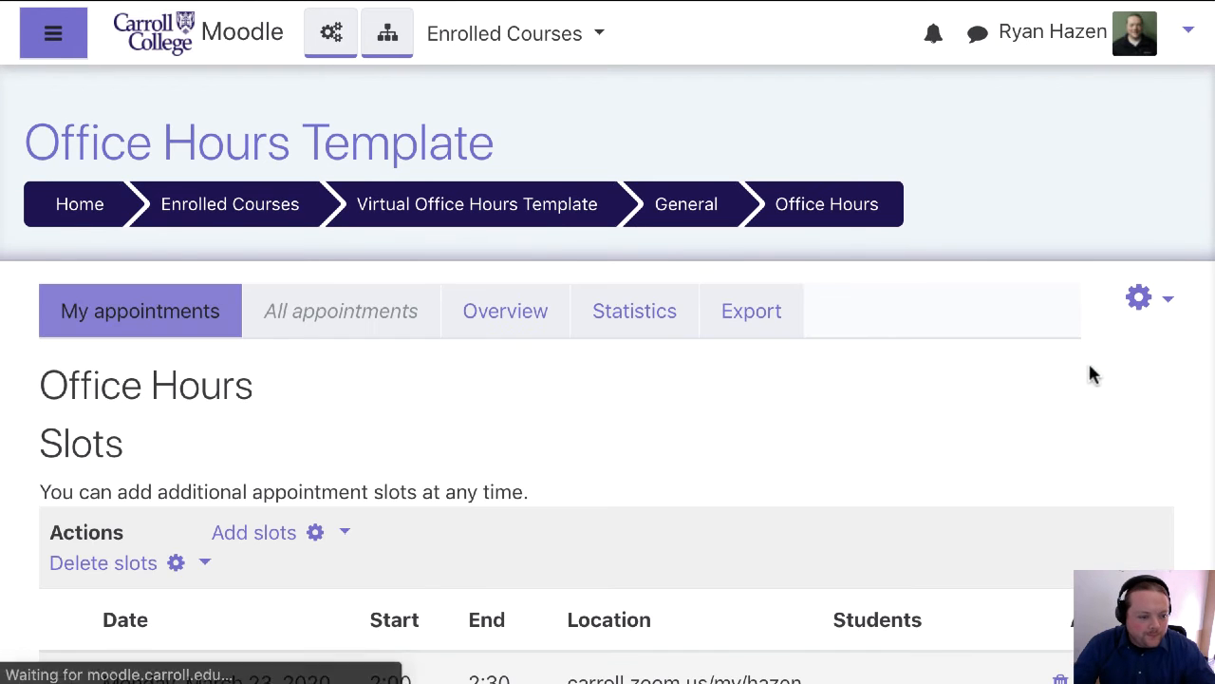
scroll(375, 472, down, 3)
scroll(377, 471, up, 15)
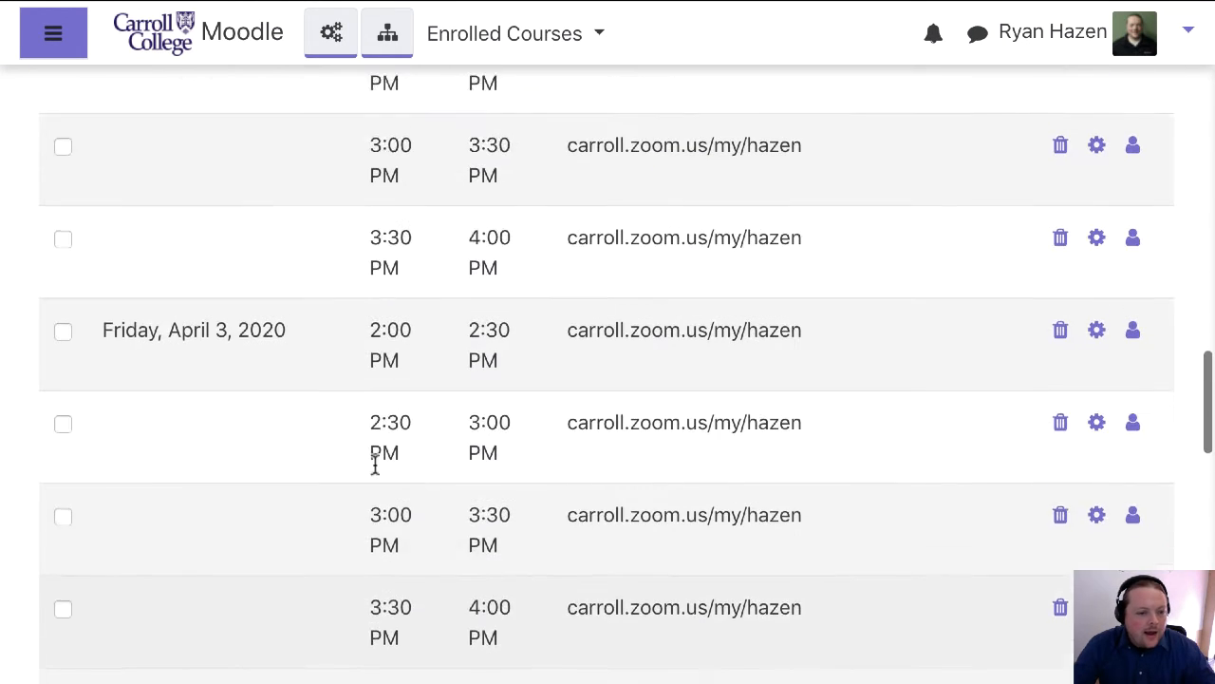
scroll(375, 472, up, 10)
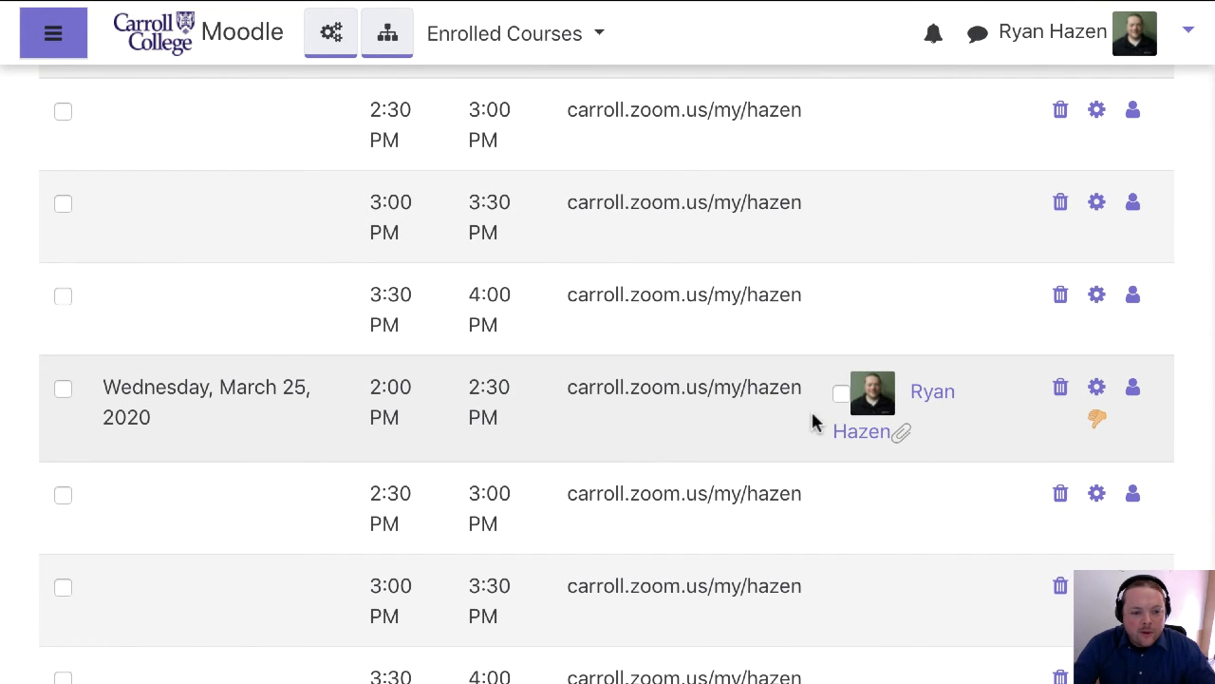
scroll(813, 420, up, 8)
scroll(814, 423, up, 2)
scroll(812, 422, down, 4)
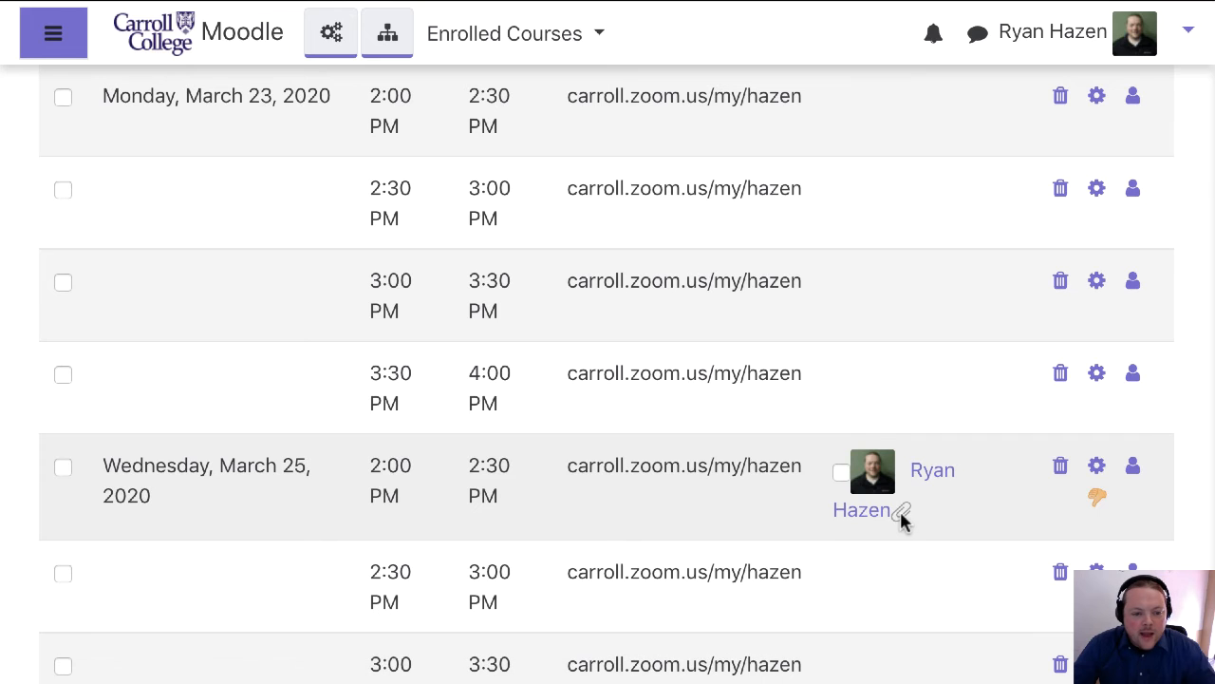
Open the student's March 25 booking and examine the appointment details, the student's message and the uploaded files
click(862, 512)
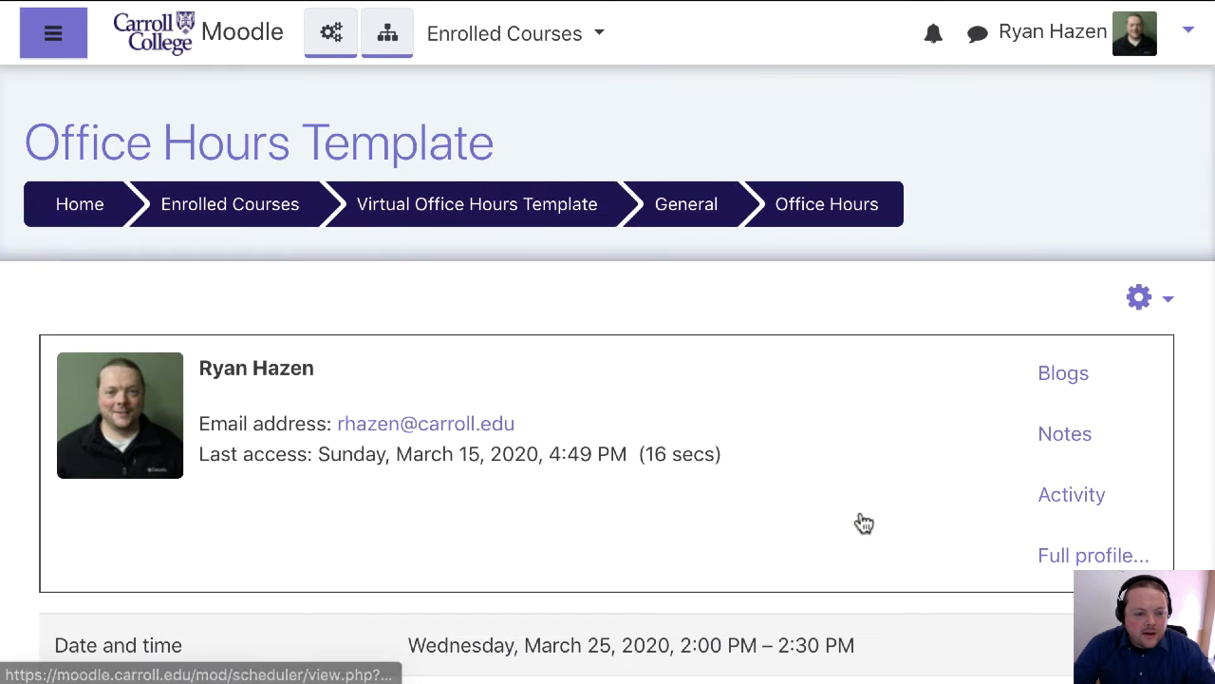
scroll(725, 488, down, 5)
scroll(726, 489, down, 5)
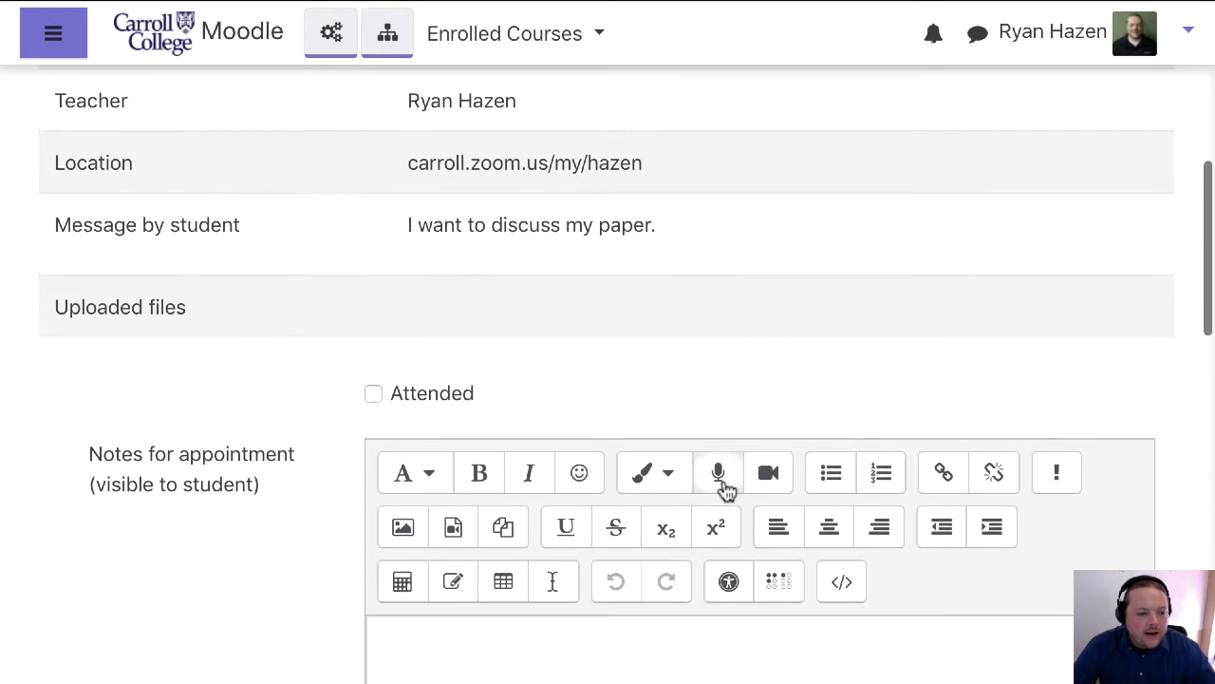
scroll(727, 488, up, 4)
scroll(728, 491, up, 1)
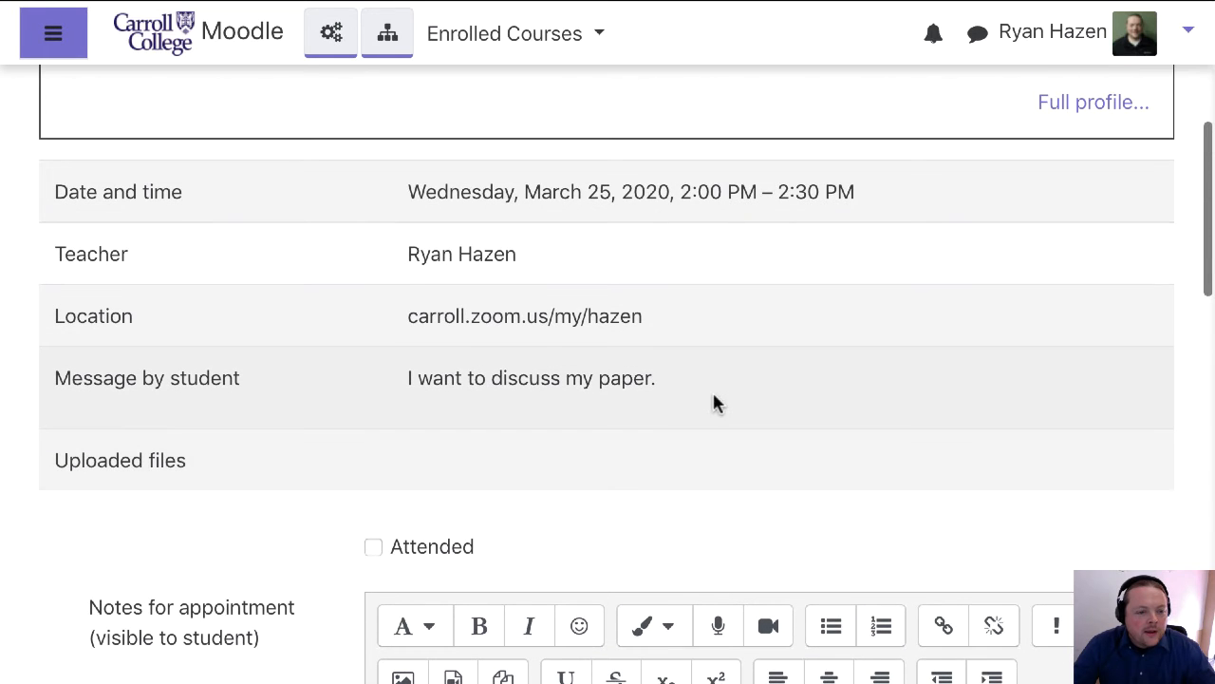
drag(696, 379, 394, 389)
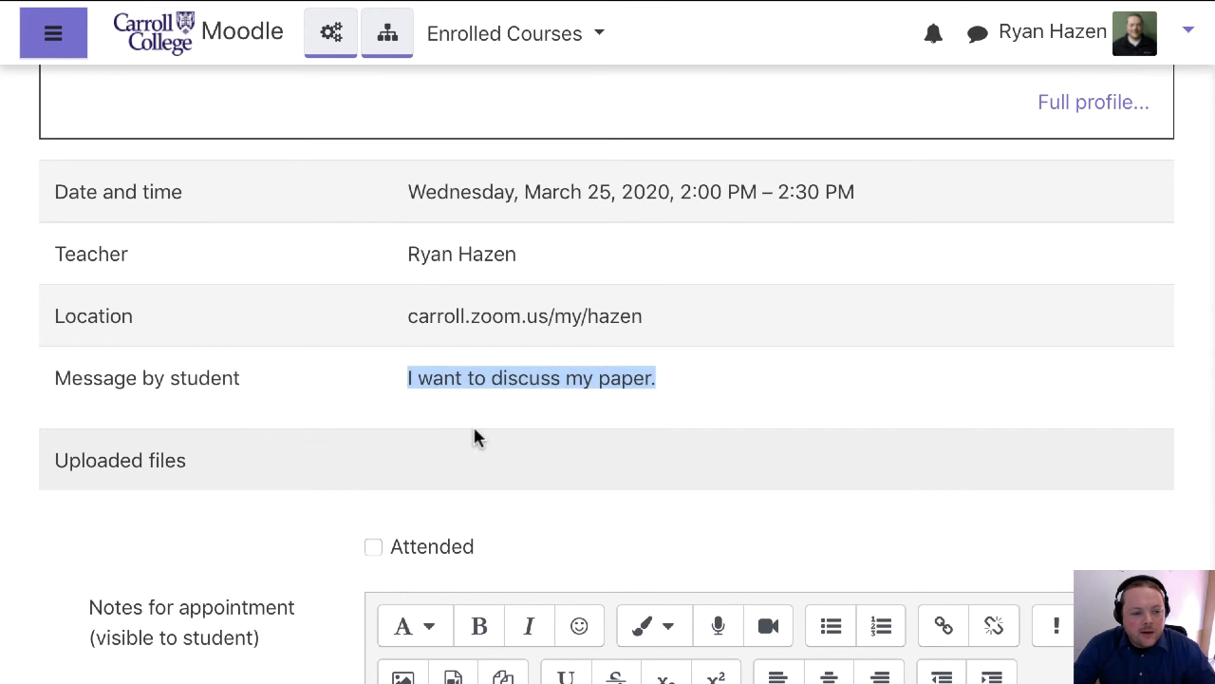
drag(683, 463, 44, 467)
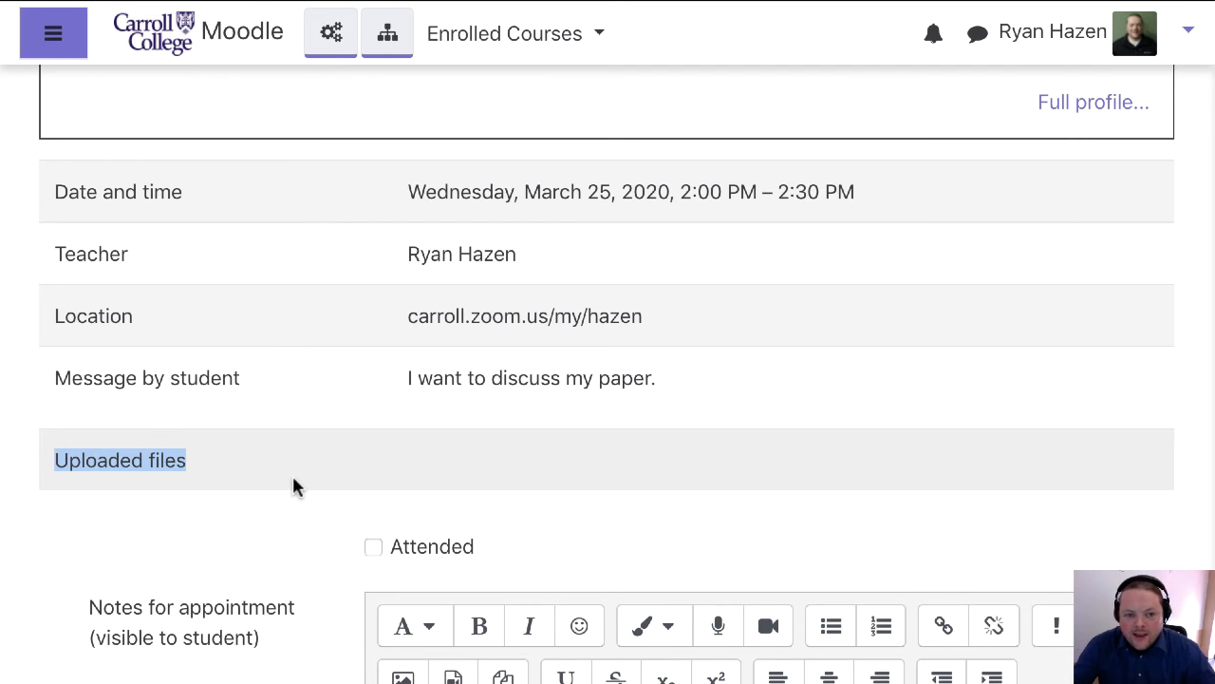
scroll(361, 423, up, 5)
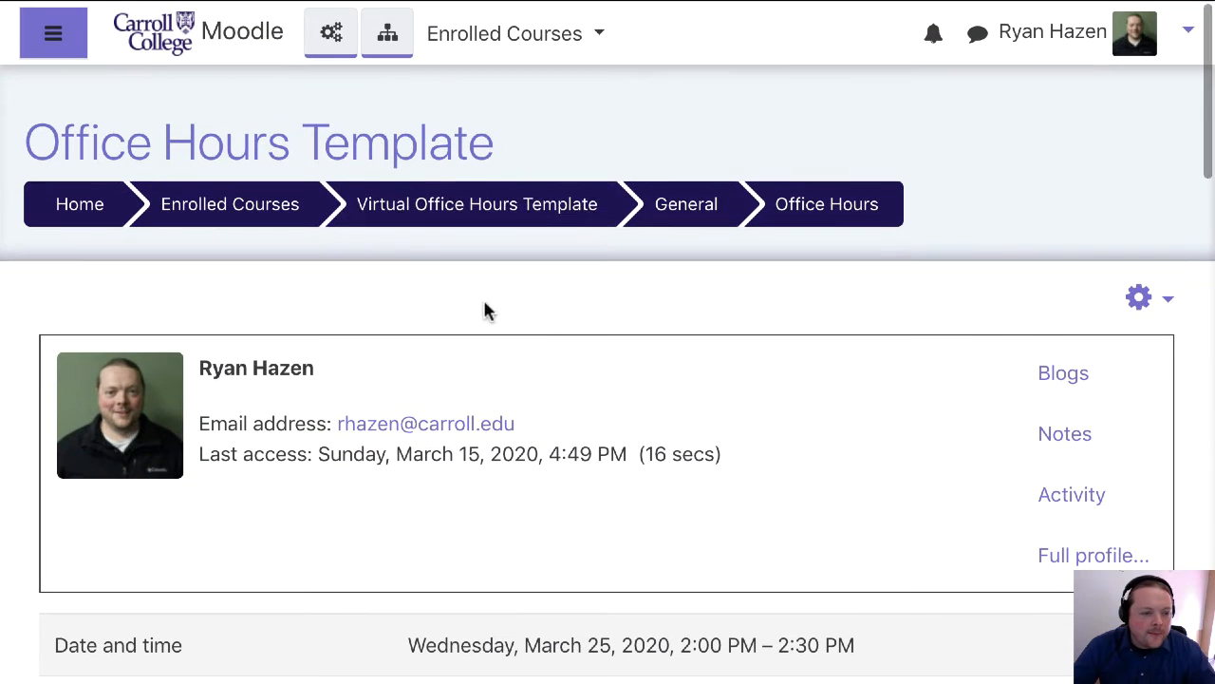
Reopen the Office Hours scheduler from the course page and mark the student in the Wednesday, March 25, 2:00 PM slot as seen
click(534, 214)
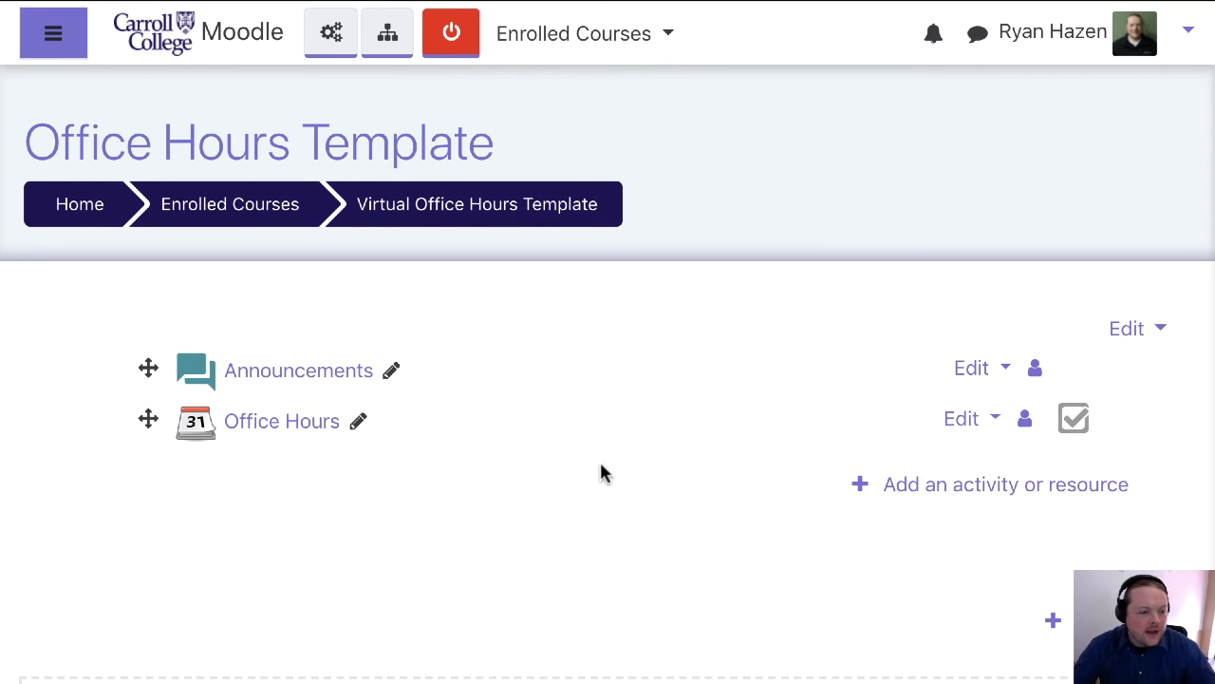
click(291, 434)
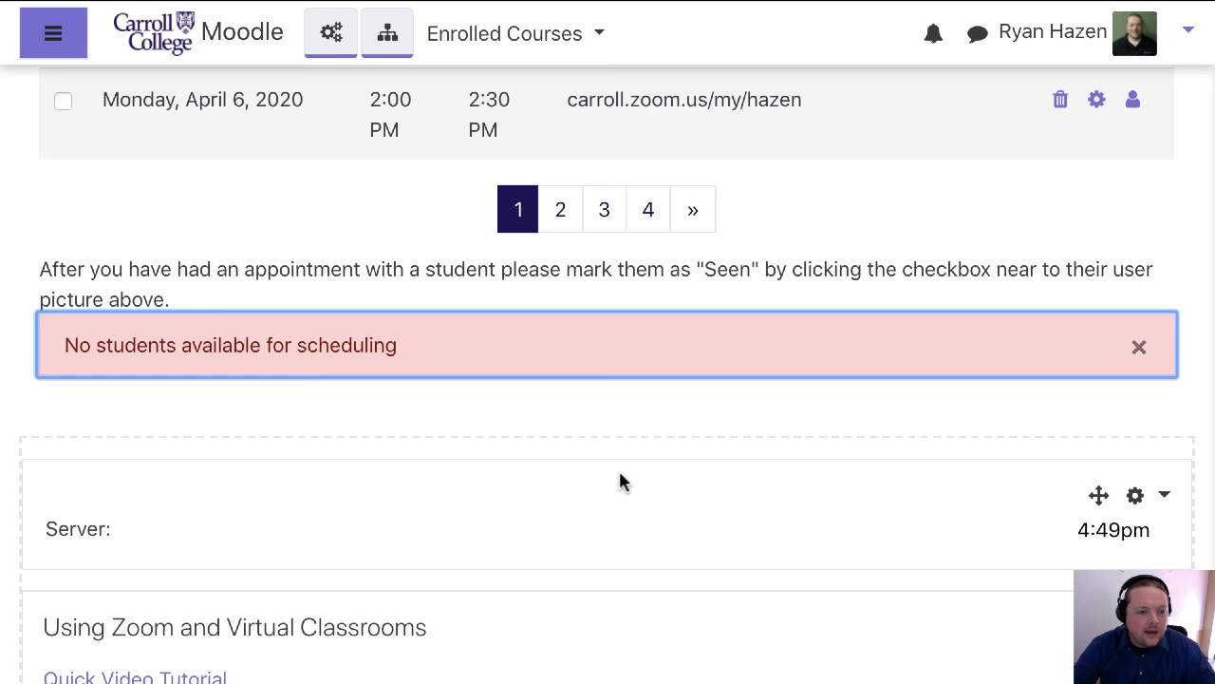
scroll(619, 471, up, 20)
scroll(620, 473, down, 1)
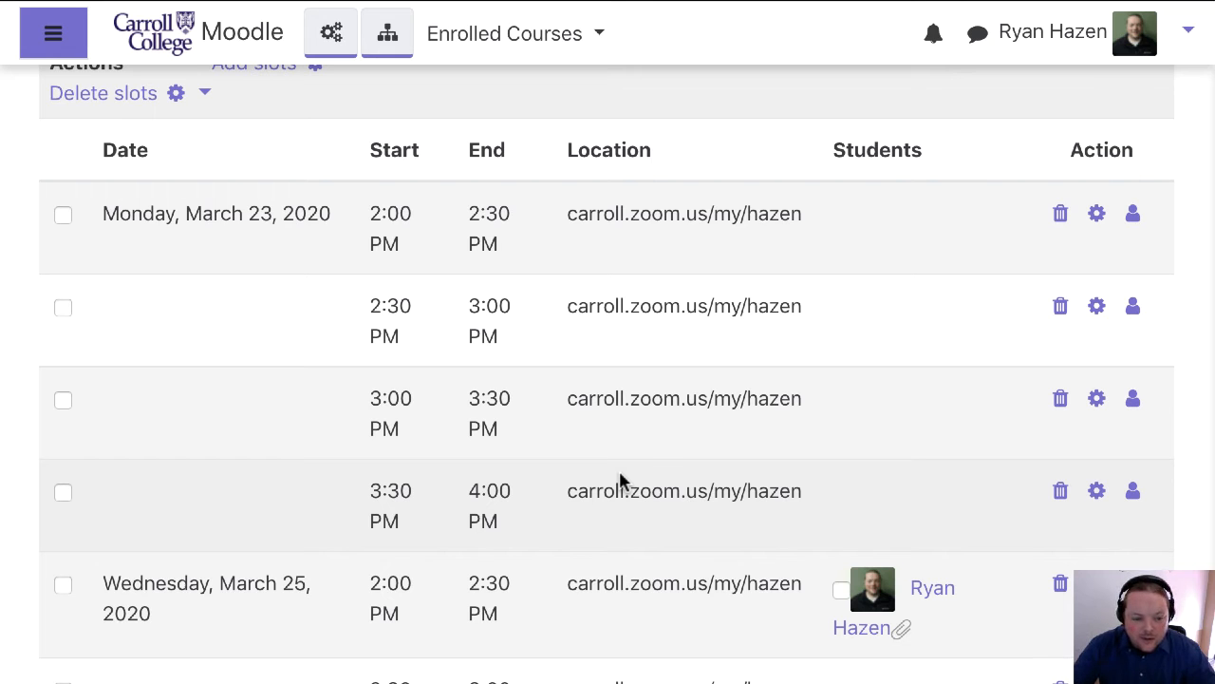
click(841, 589)
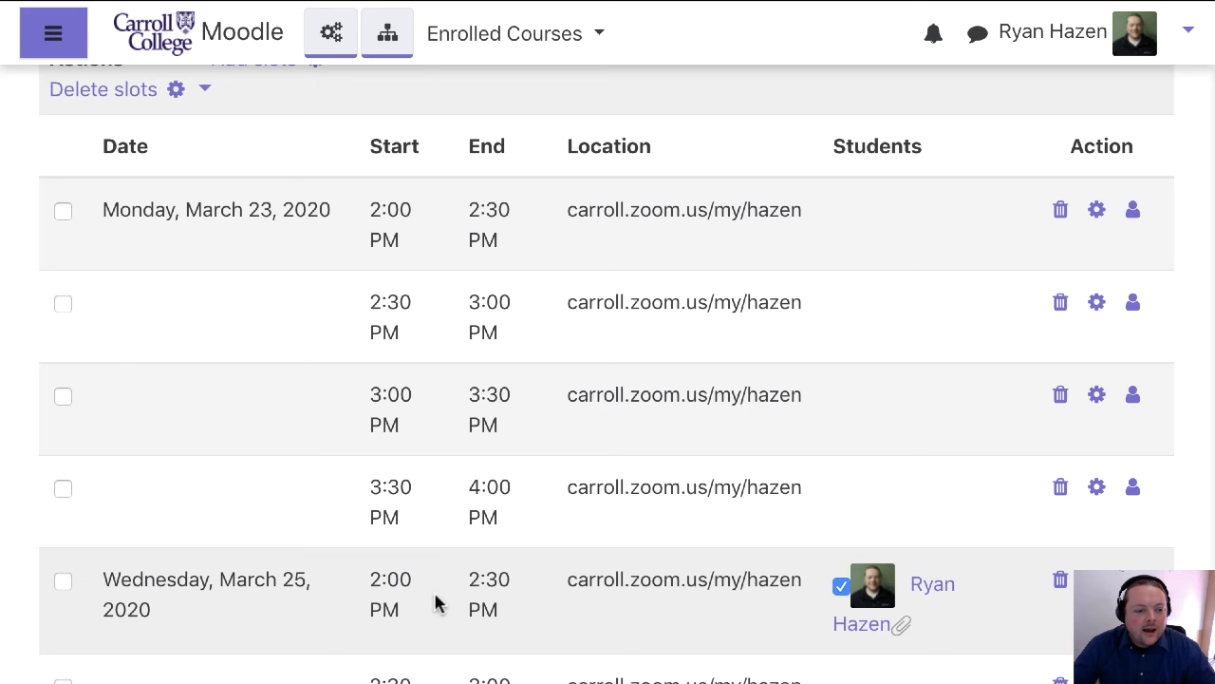
Open the settings of the Wednesday, March 25, 2:00 PM slot and examine Appointment 1, including its student-visible notes field
scroll(435, 603, down, 2)
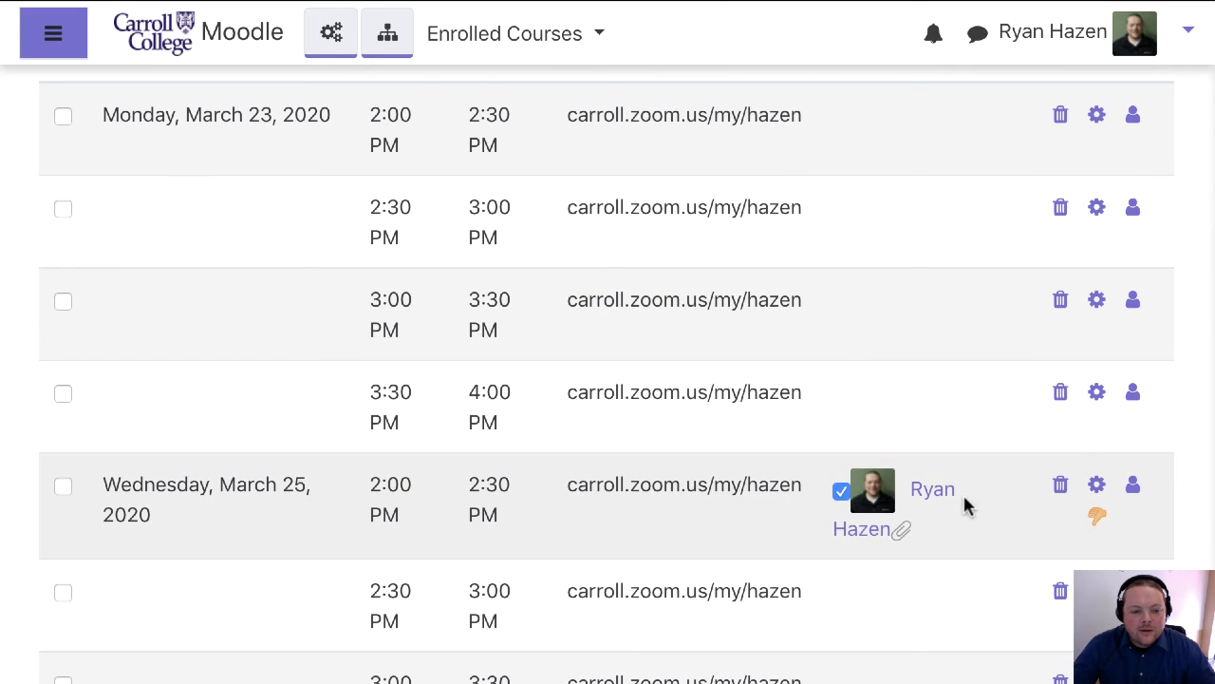
click(1099, 492)
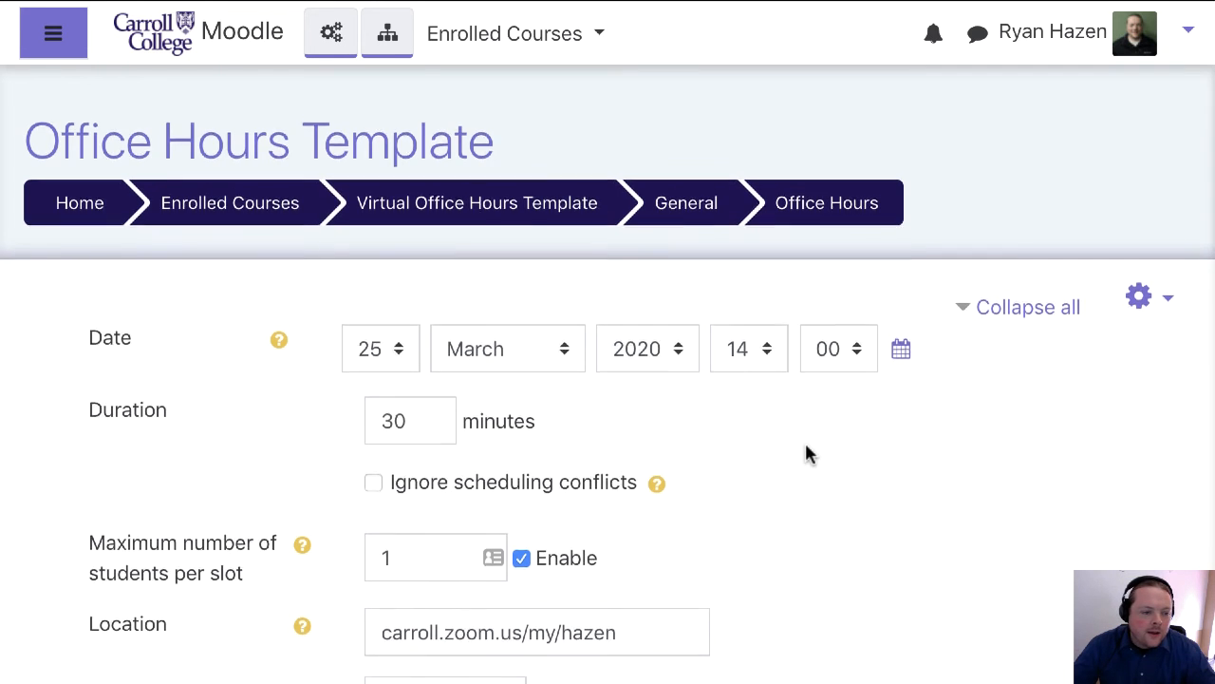
scroll(804, 440, down, 5)
scroll(804, 439, down, 6)
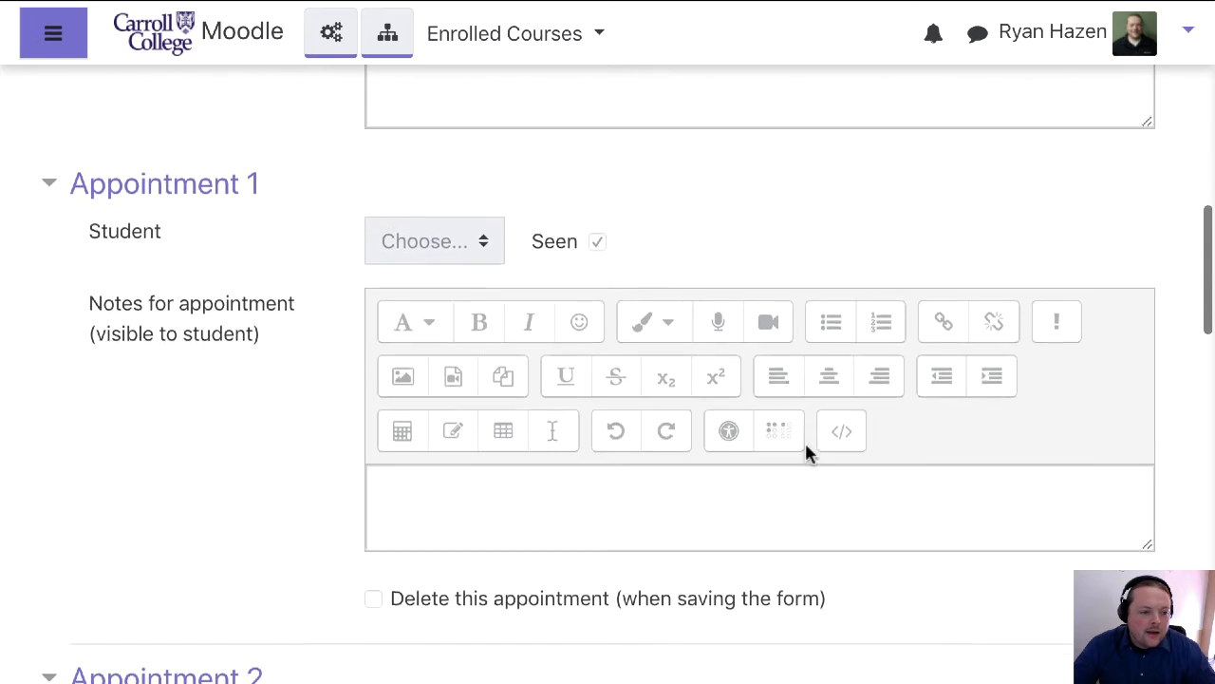
scroll(600, 399, down, 2)
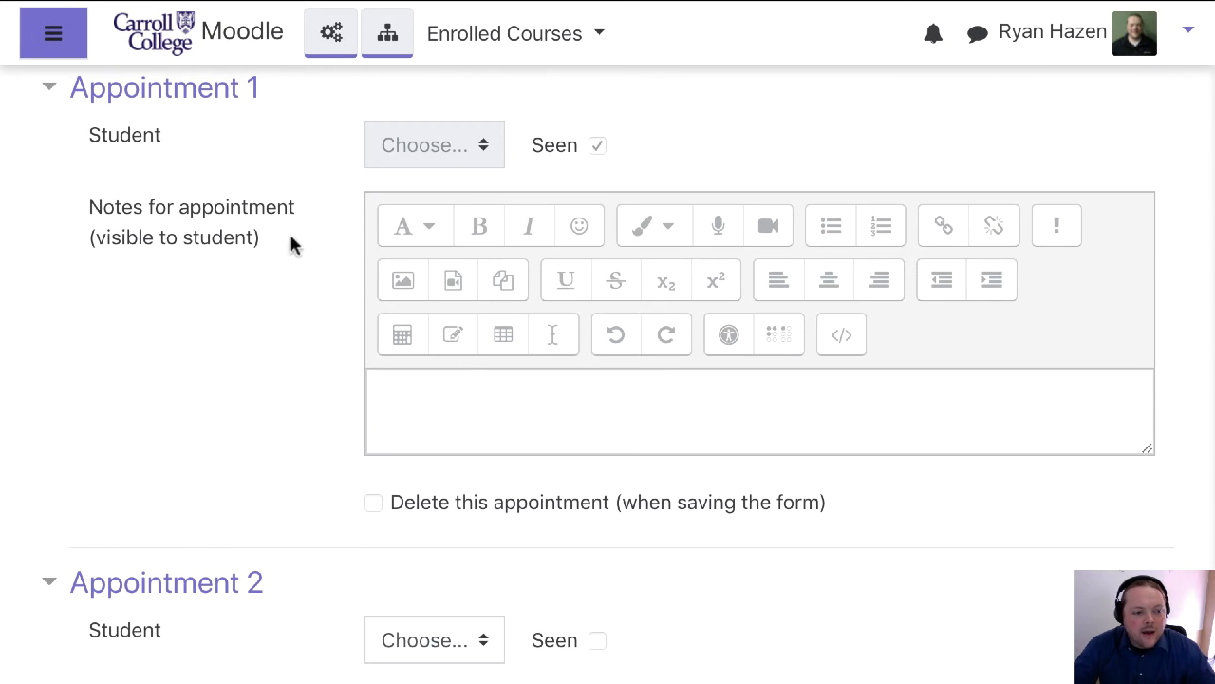
drag(292, 244, 87, 220)
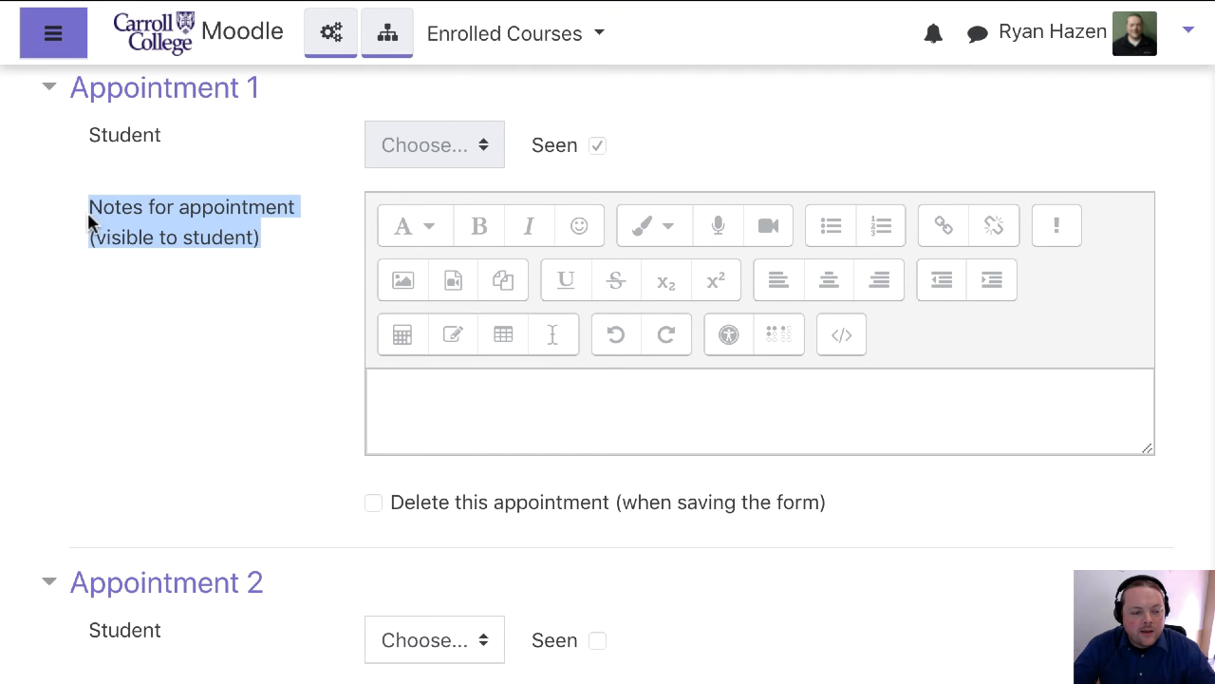
click(535, 405)
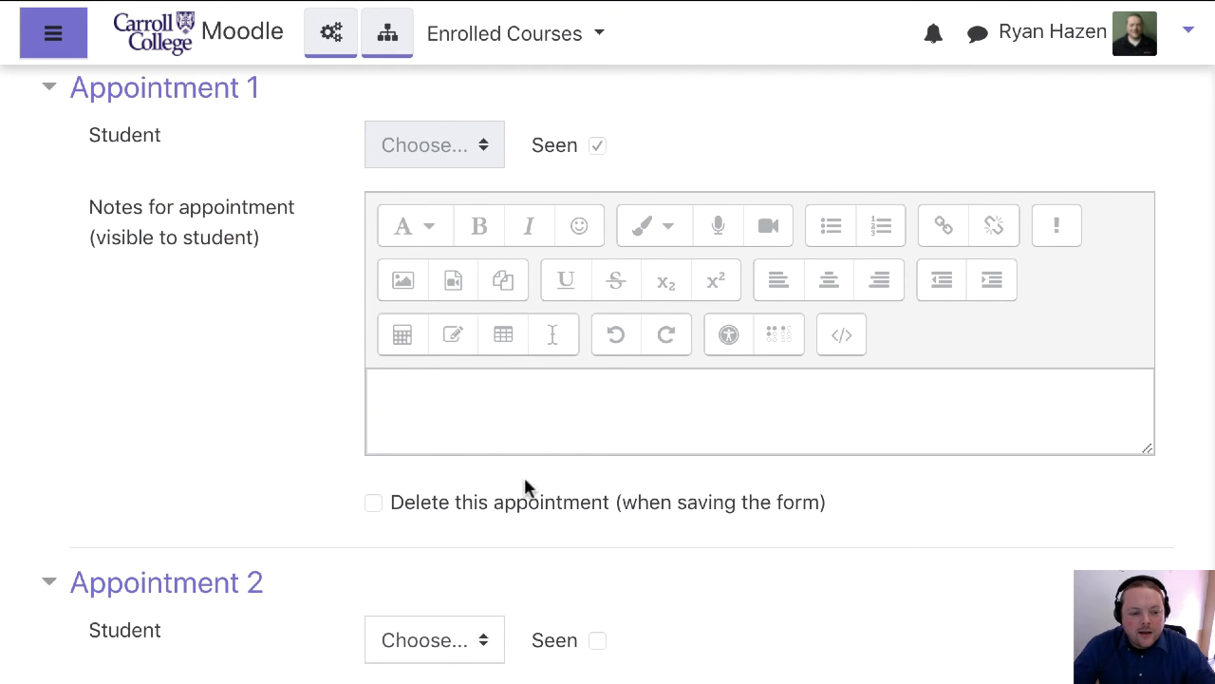
Check the student choices and notes field under Appointment 2, and save the March 25 slot without adding another student
scroll(682, 580, down, 2)
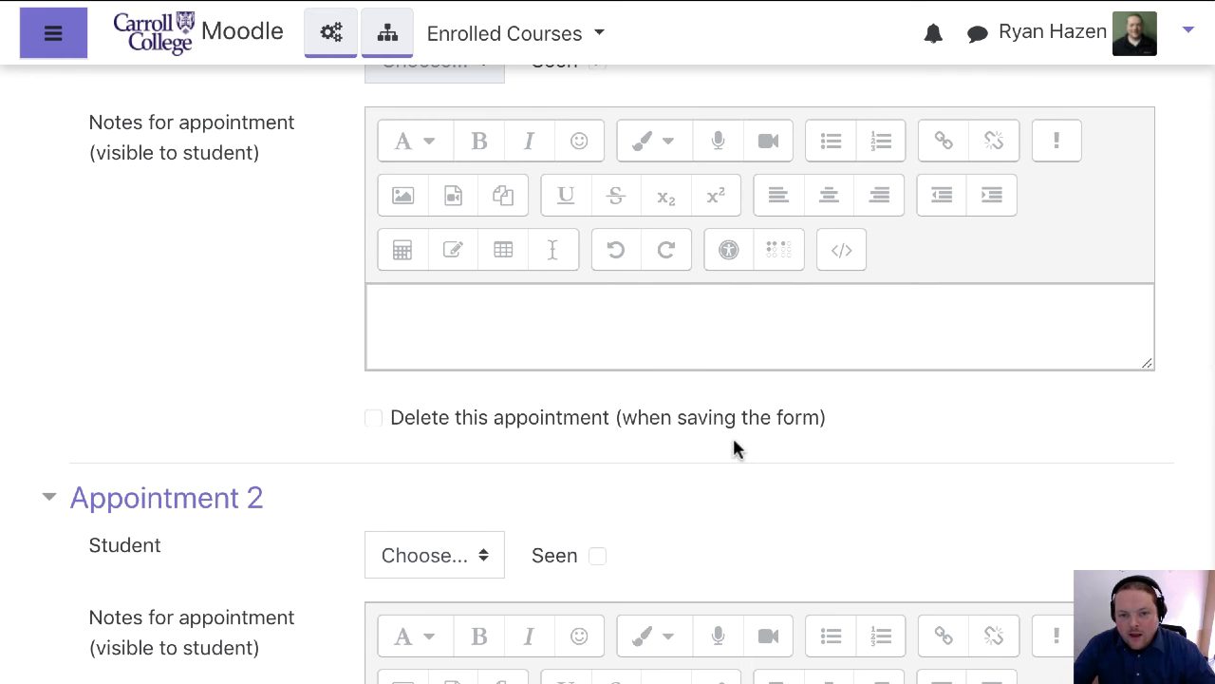
scroll(759, 444, down, 5)
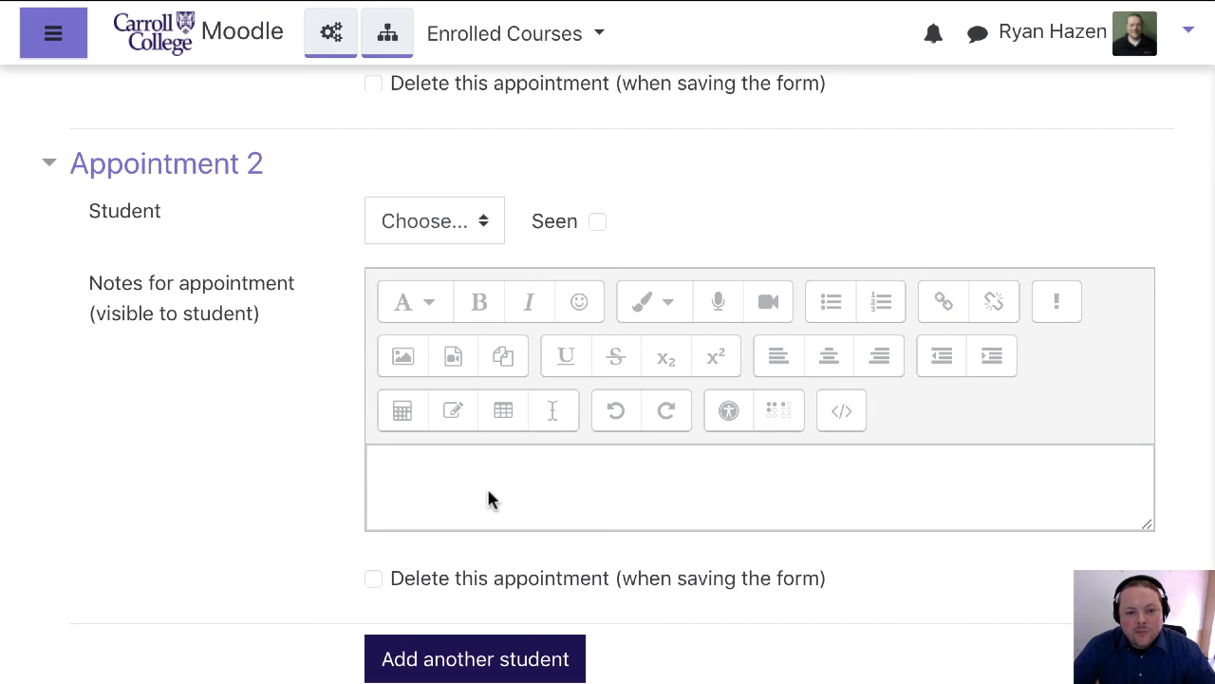
click(482, 228)
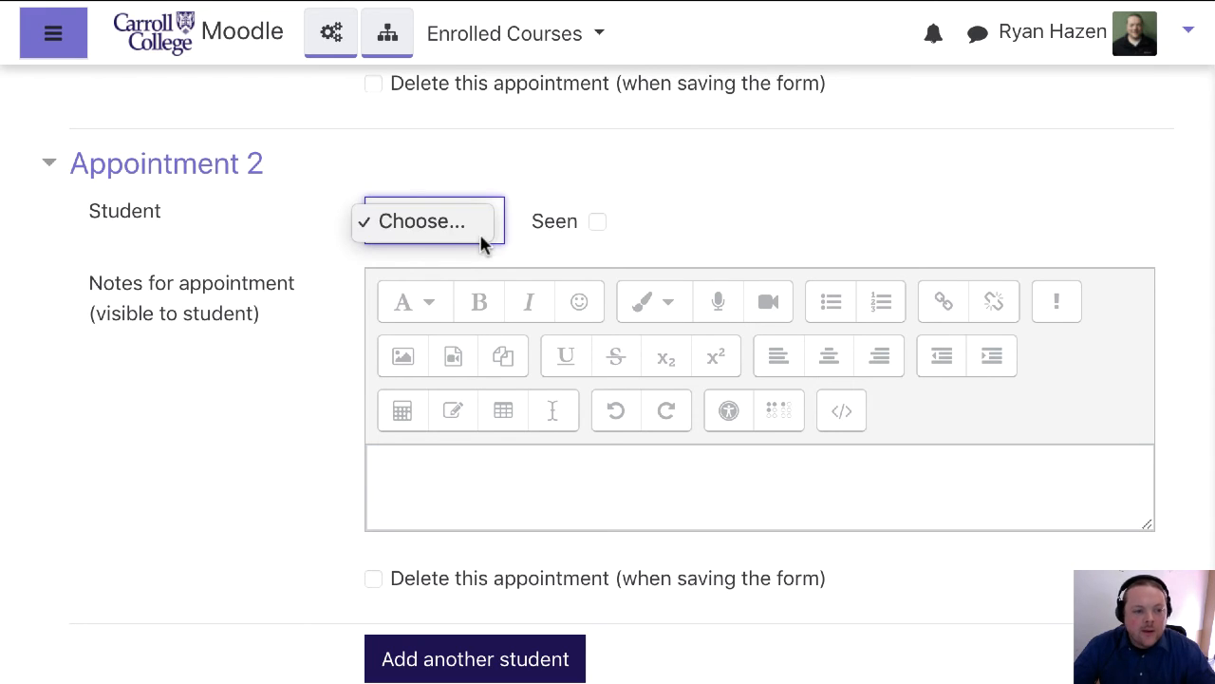
click(598, 228)
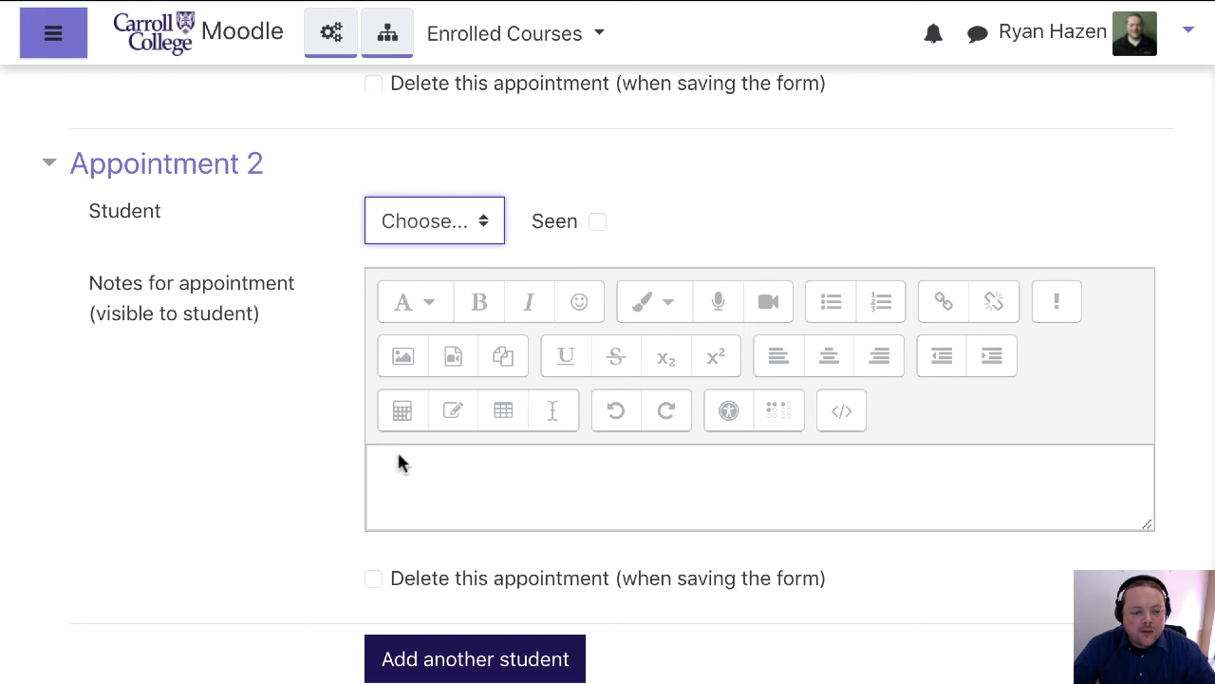
click(429, 490)
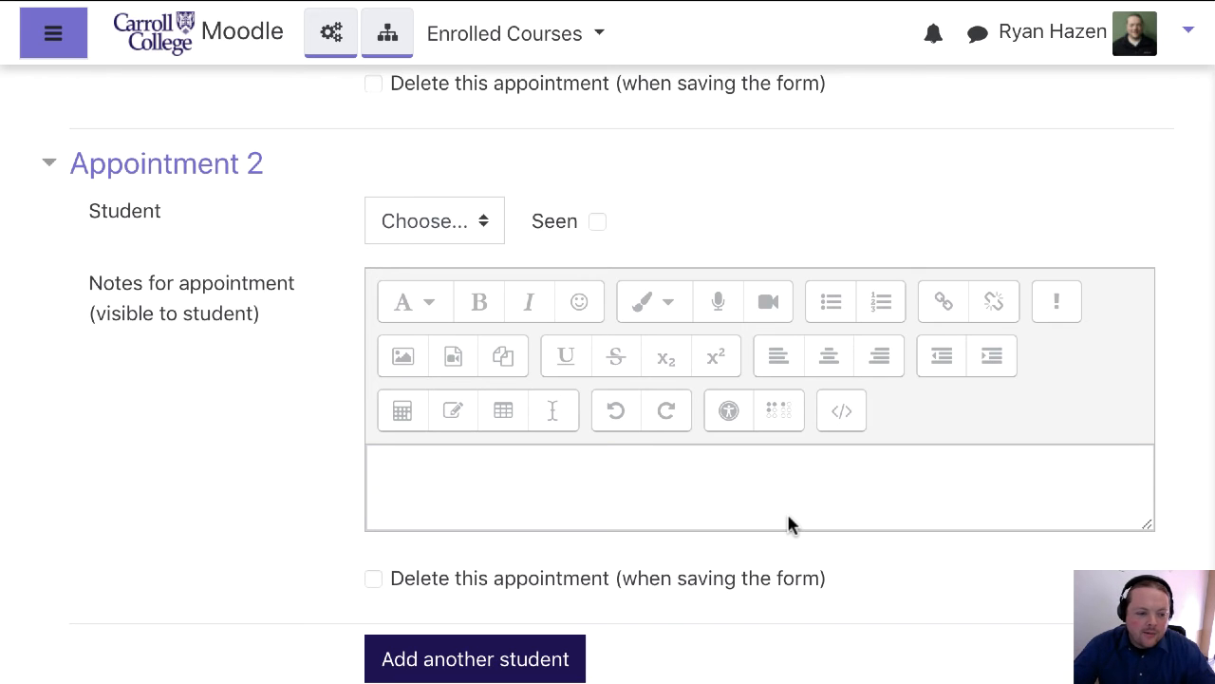
scroll(788, 525, down, 3)
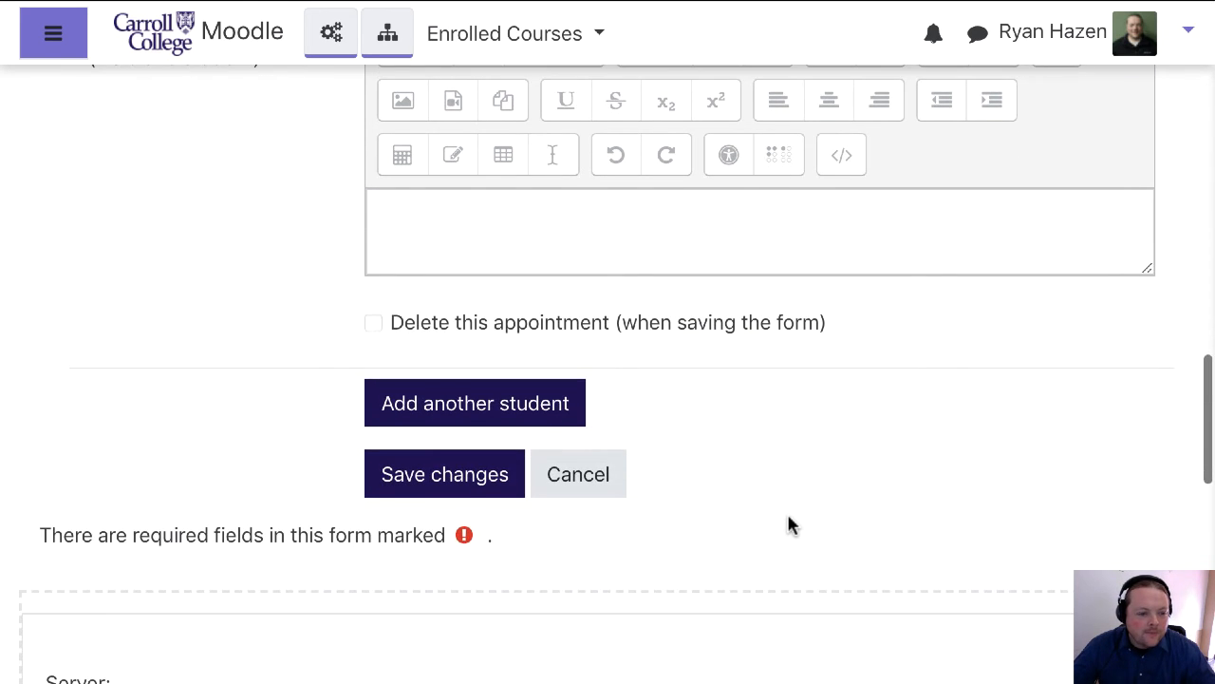
click(488, 481)
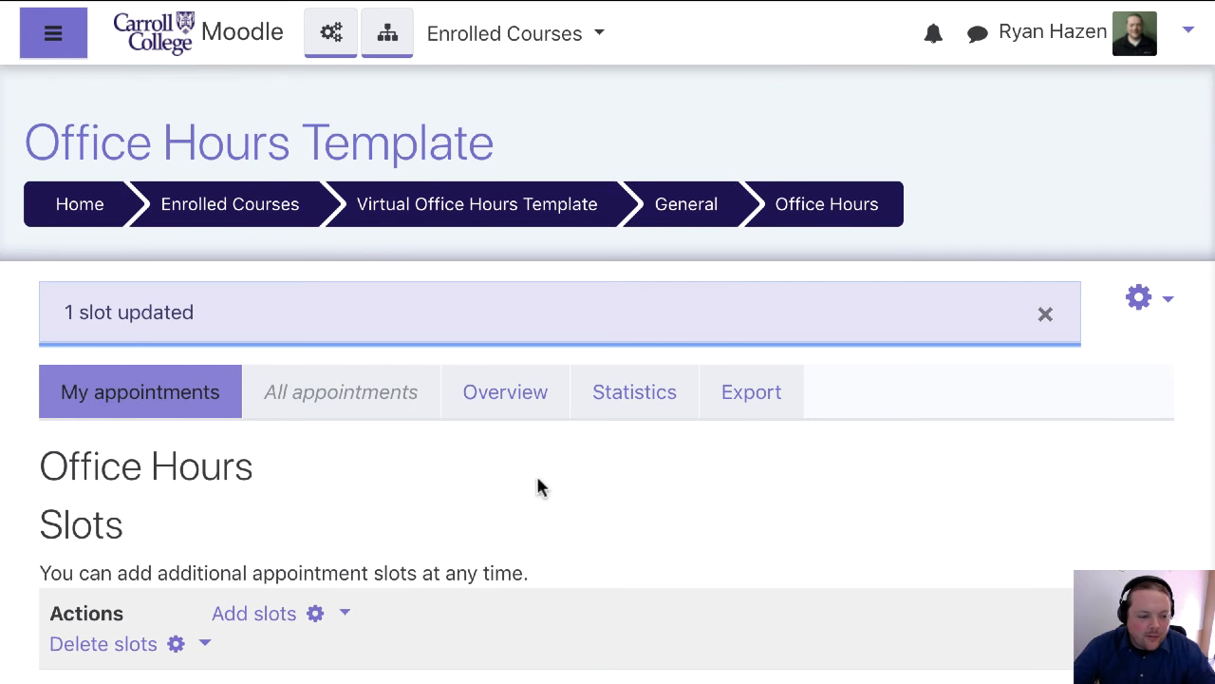
Open the export form for slots and appointments and expand its Data to include and File format sections
scroll(537, 485, down, 1)
scroll(576, 475, down, 2)
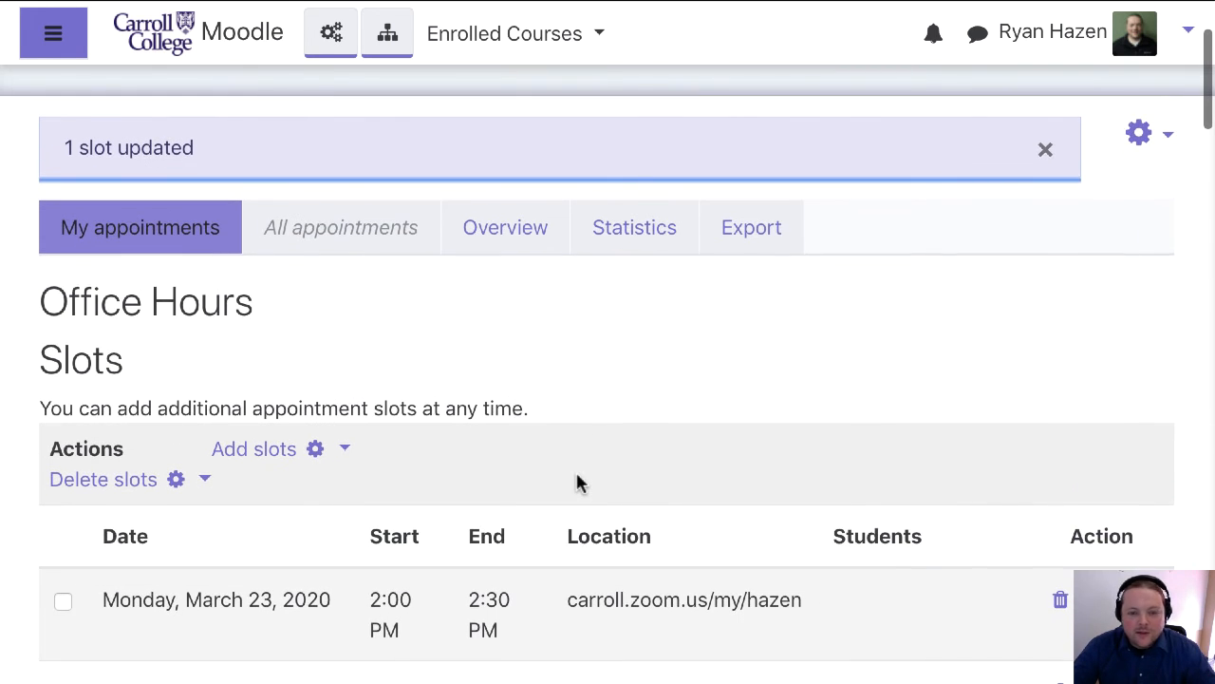
scroll(576, 474, down, 5)
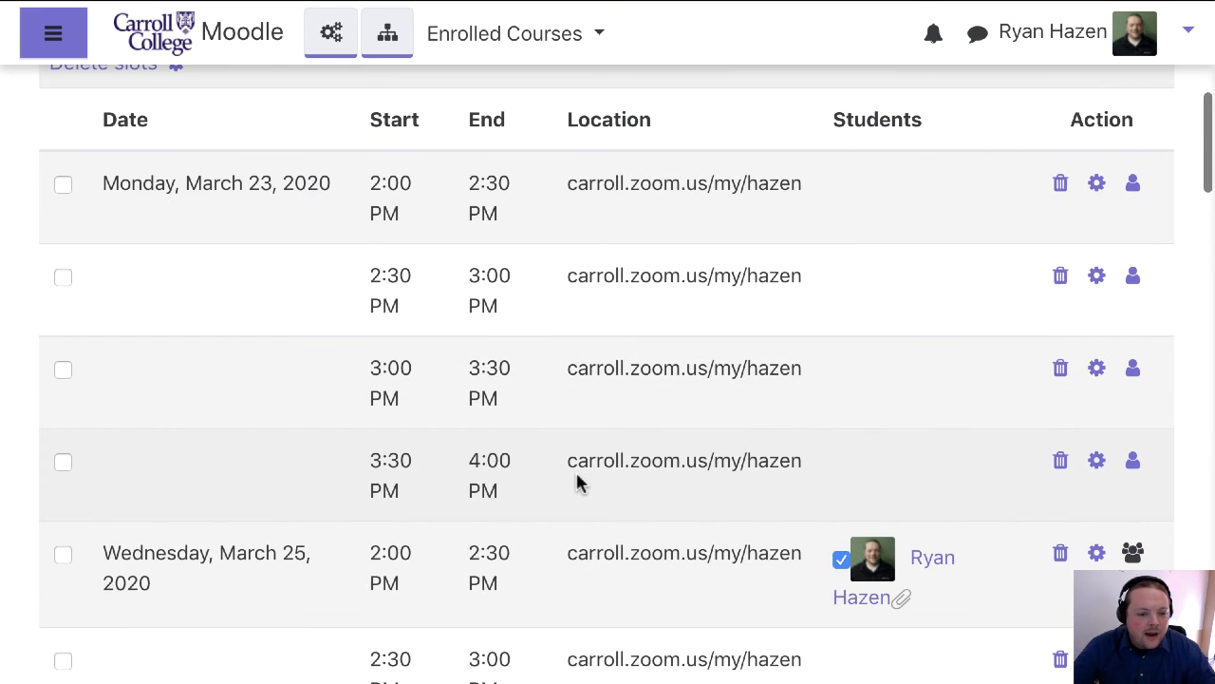
scroll(575, 470, up, 7)
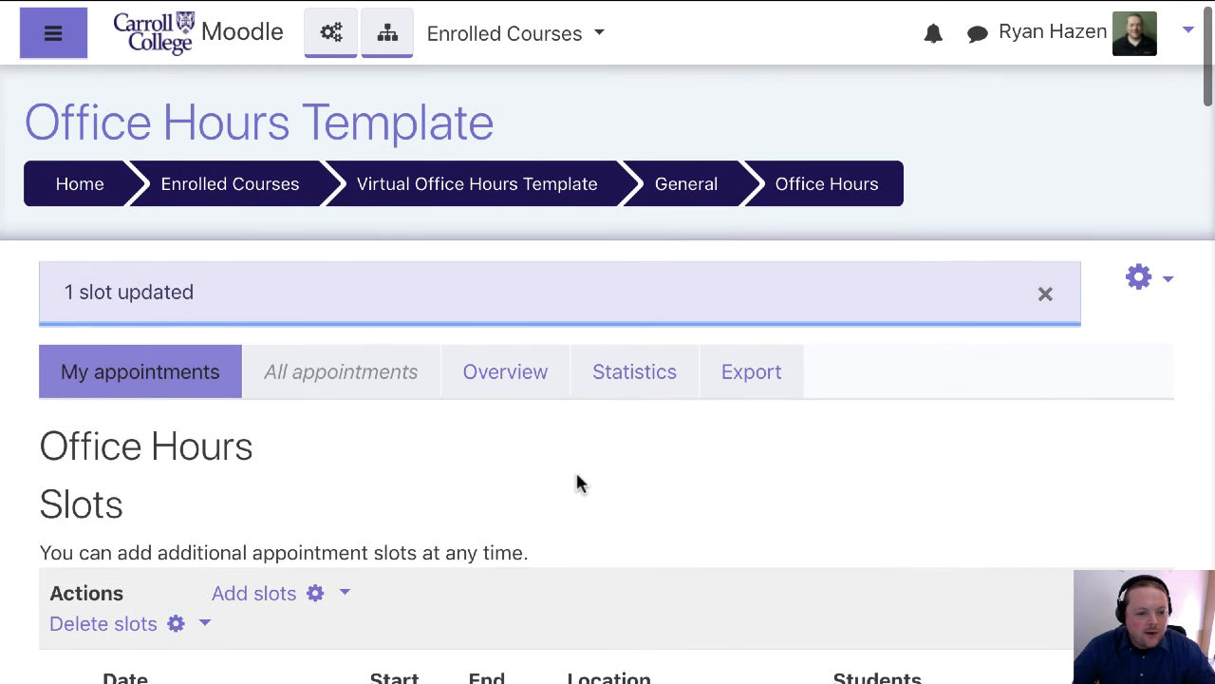
click(753, 378)
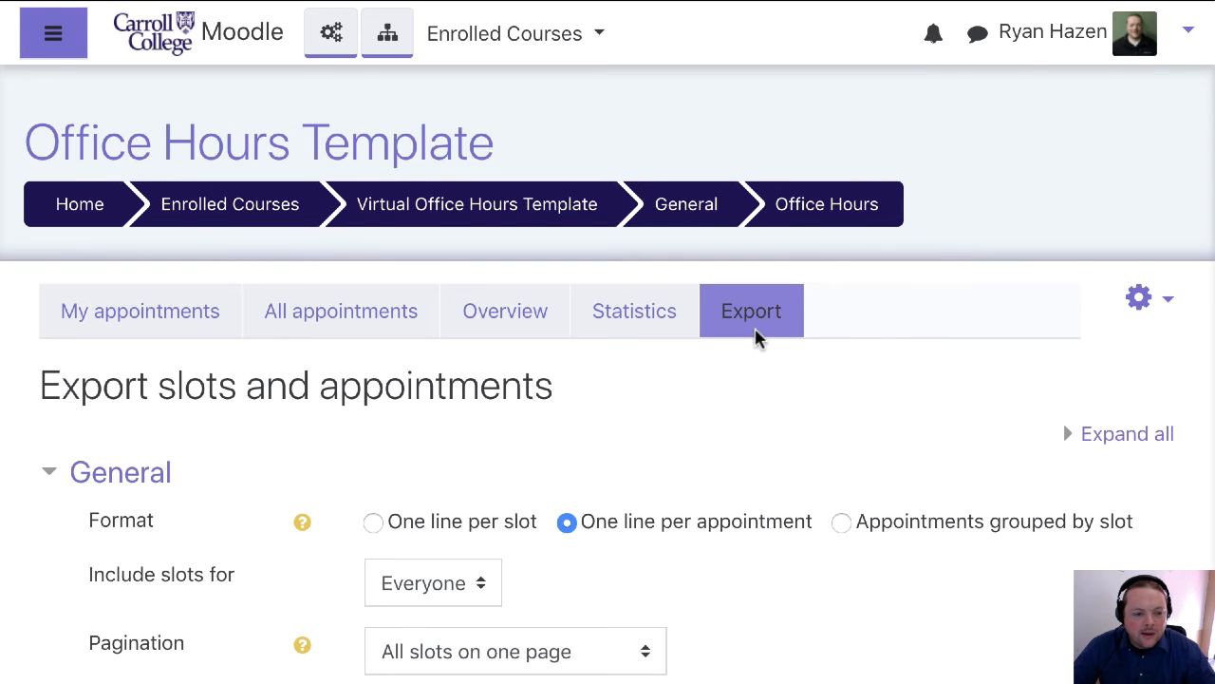
scroll(781, 507, down, 4)
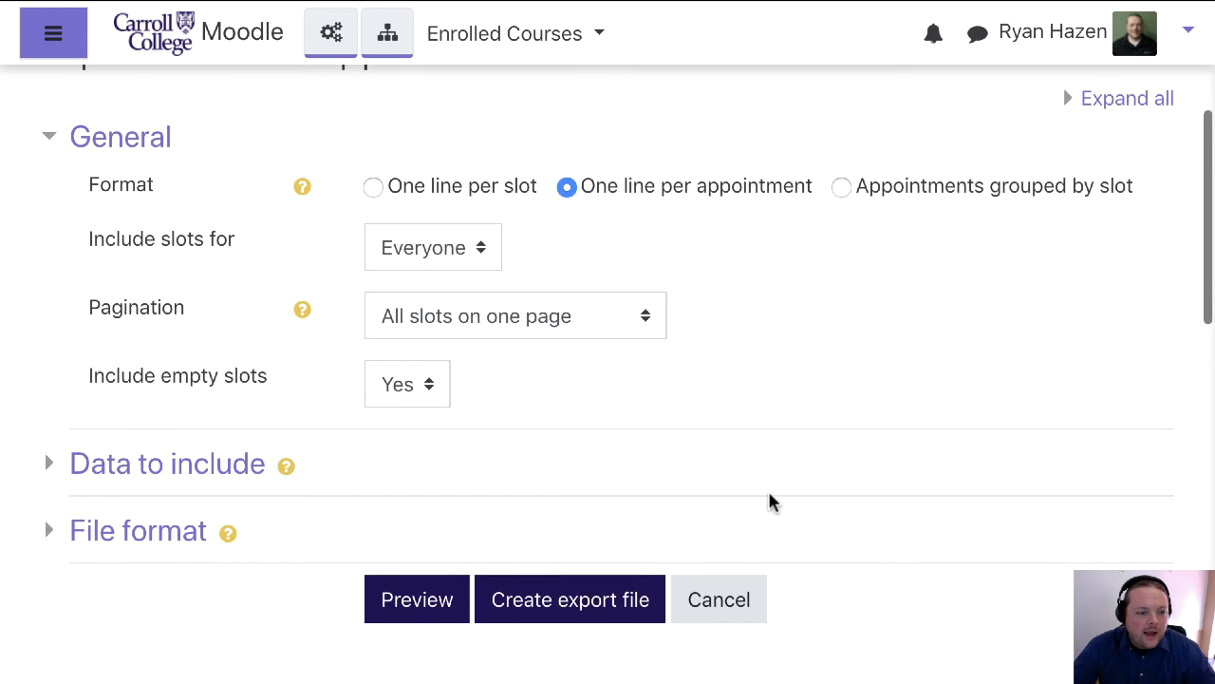
click(85, 473)
scroll(108, 472, down, 4)
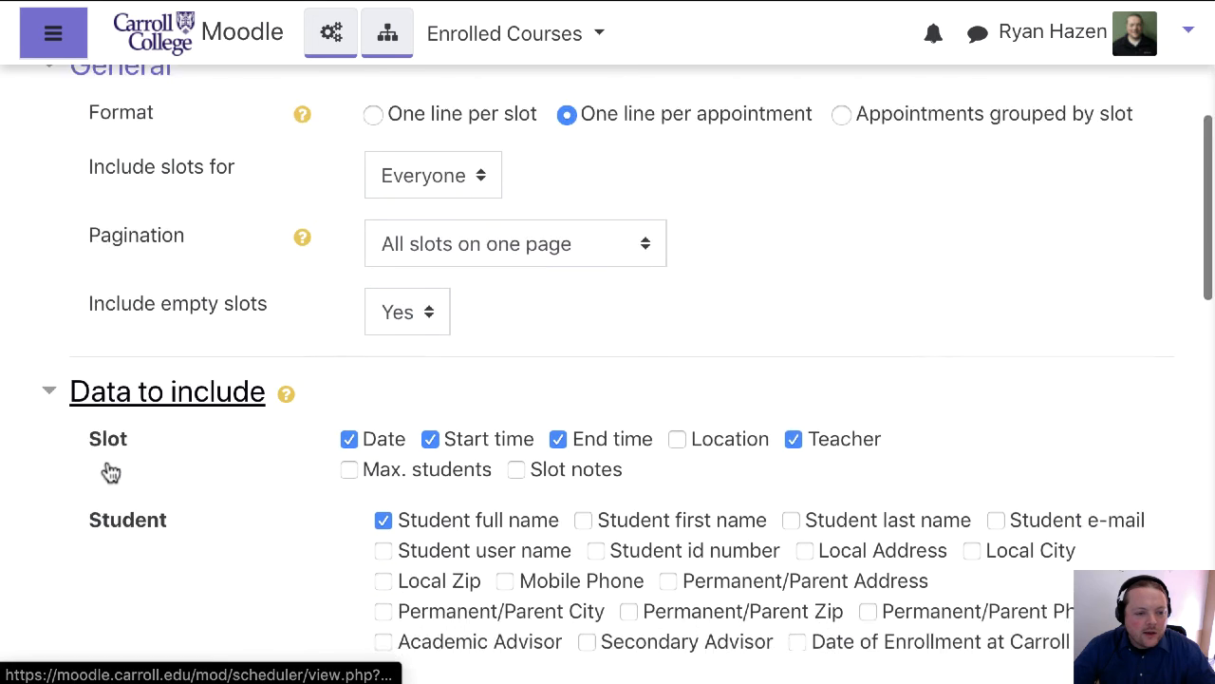
click(106, 522)
scroll(306, 507, down, 3)
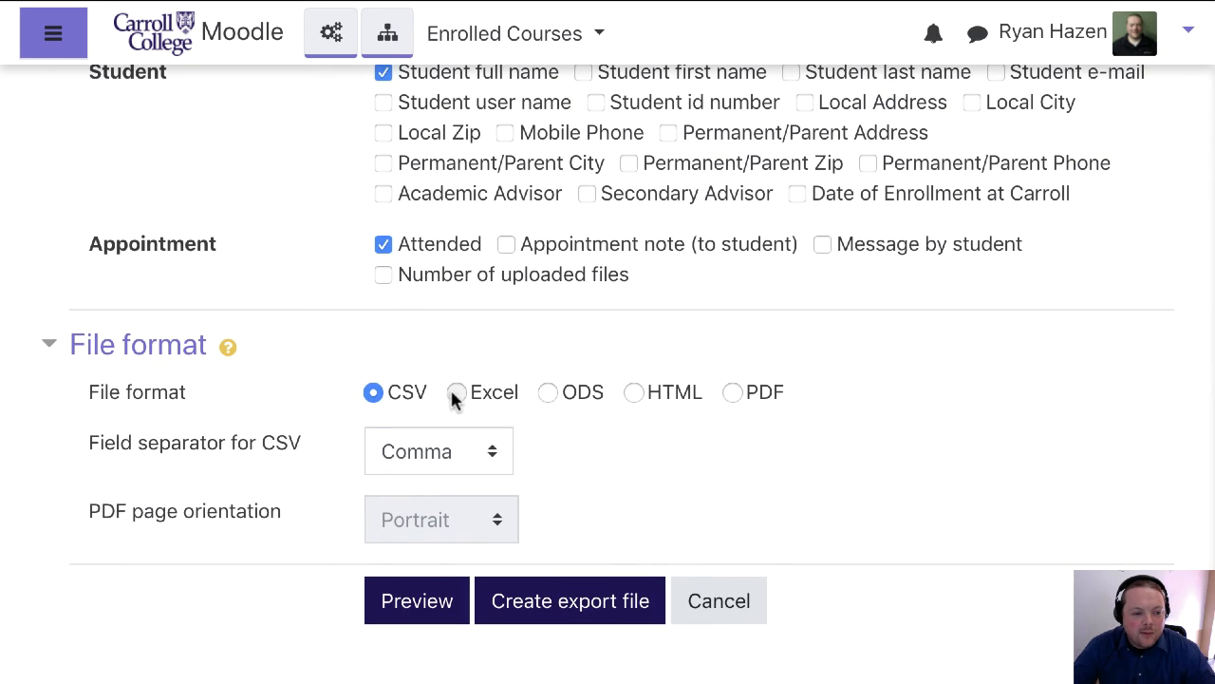
Set the export file format to Excel, review the data to include, and create the export file
click(456, 393)
scroll(758, 420, up, 4)
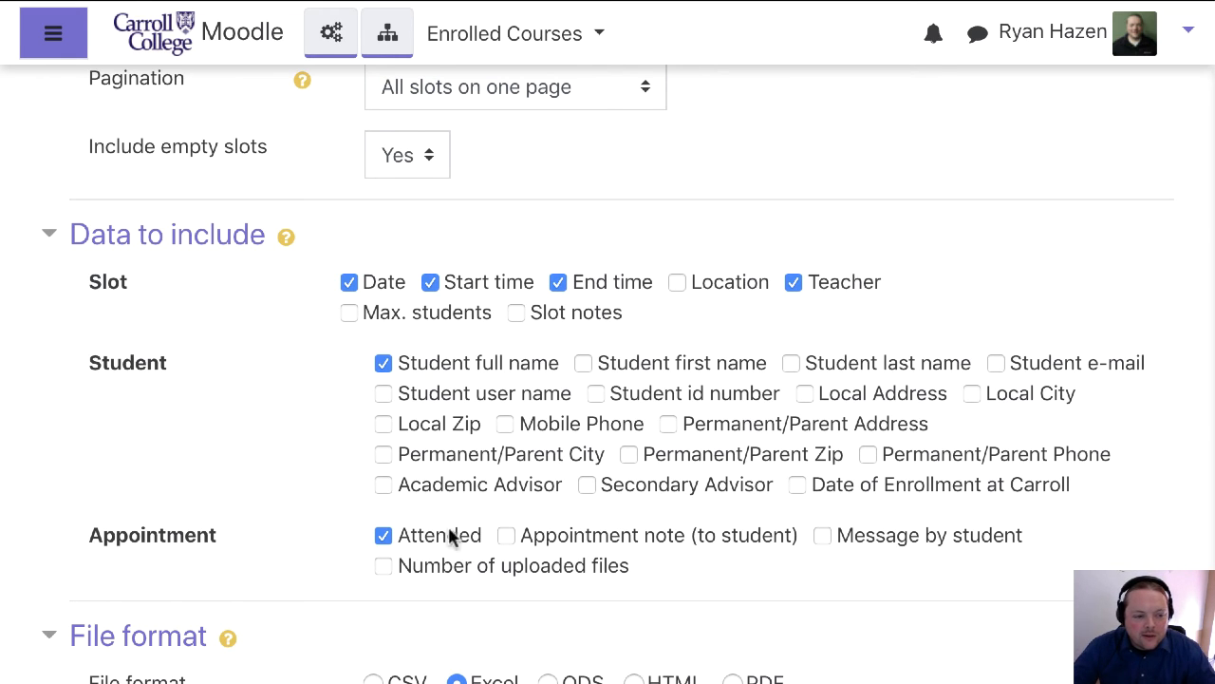
scroll(627, 498, down, 4)
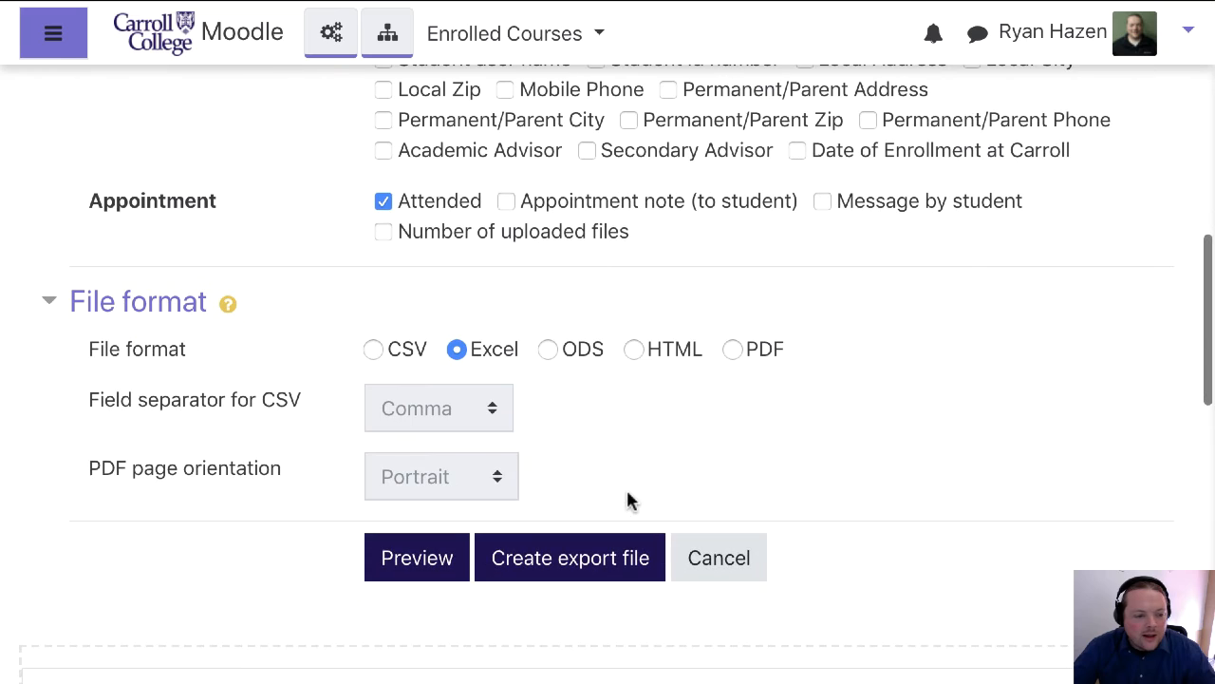
click(553, 562)
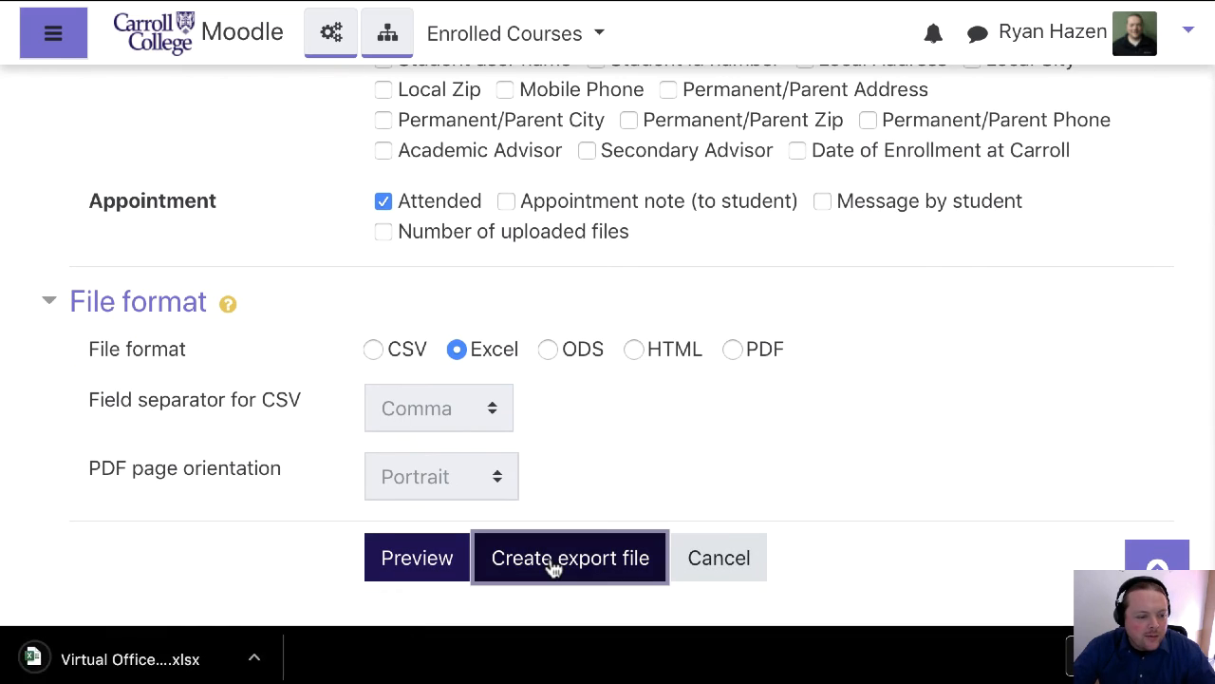
Open the exported spreadsheet in Excel and select the row of the March 25, 2:00 PM booking to examine its attendance record
click(158, 664)
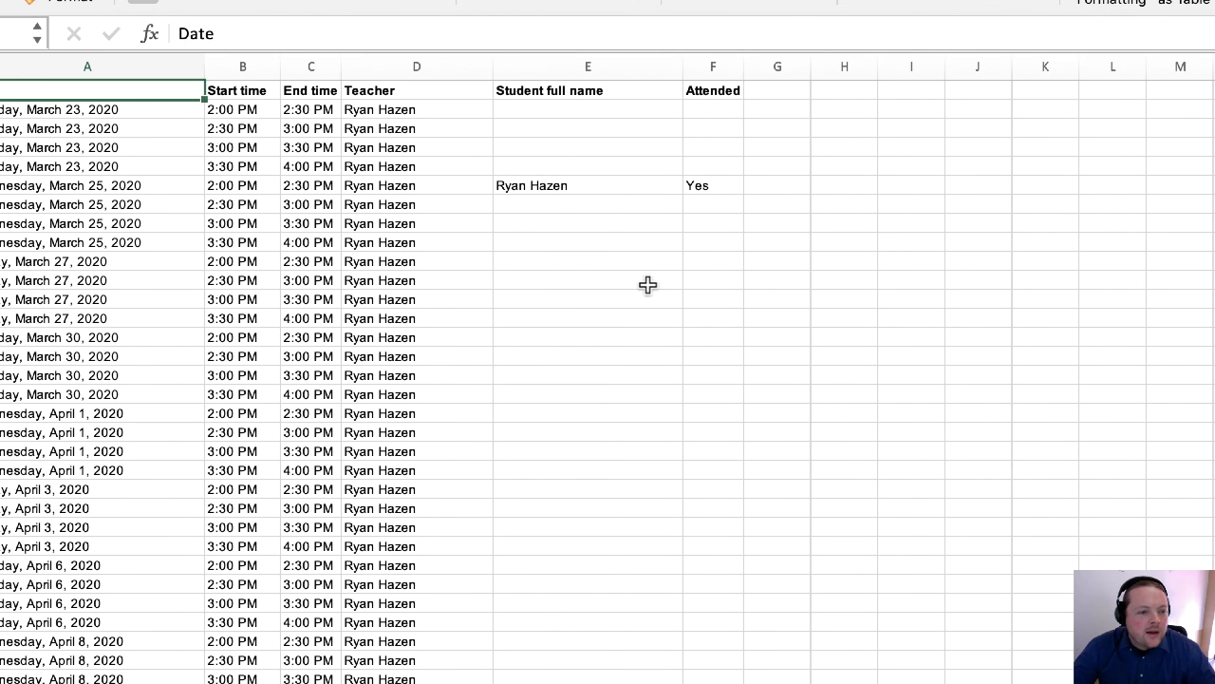
drag(698, 186, 95, 190)
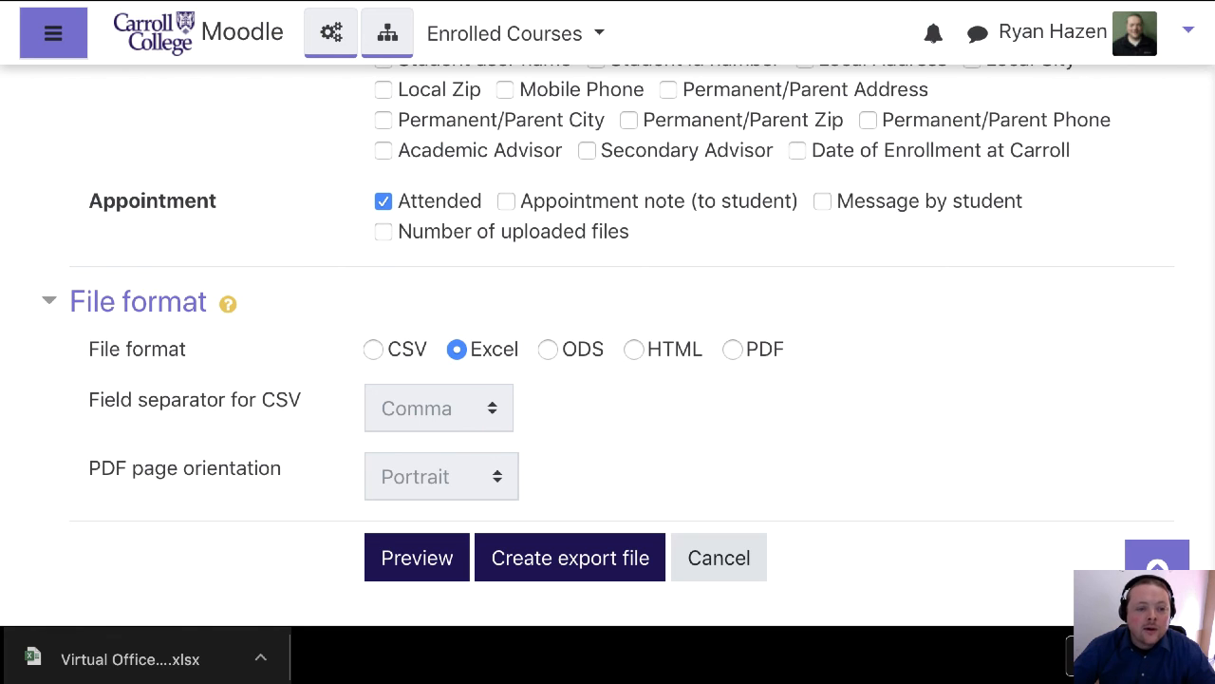
Return to the Moodle export form, cancel it, and go back to the Virtual Office Hours Template course page
click(729, 568)
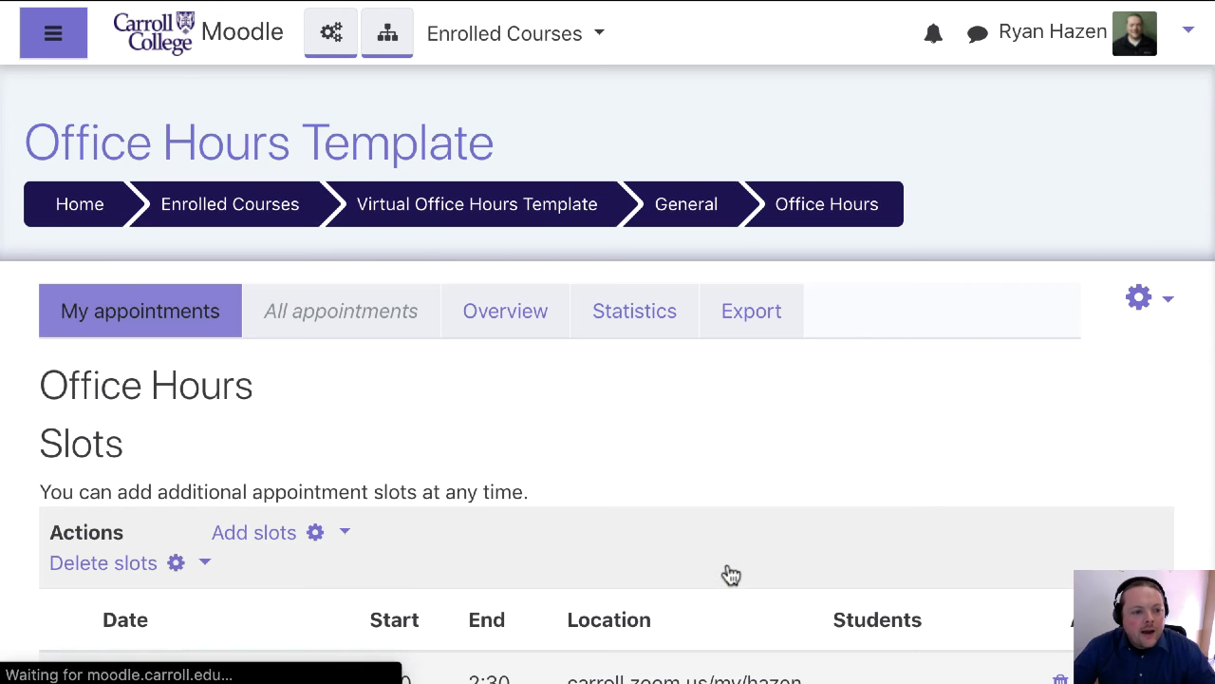
scroll(657, 328, up, 20)
scroll(662, 339, up, 6)
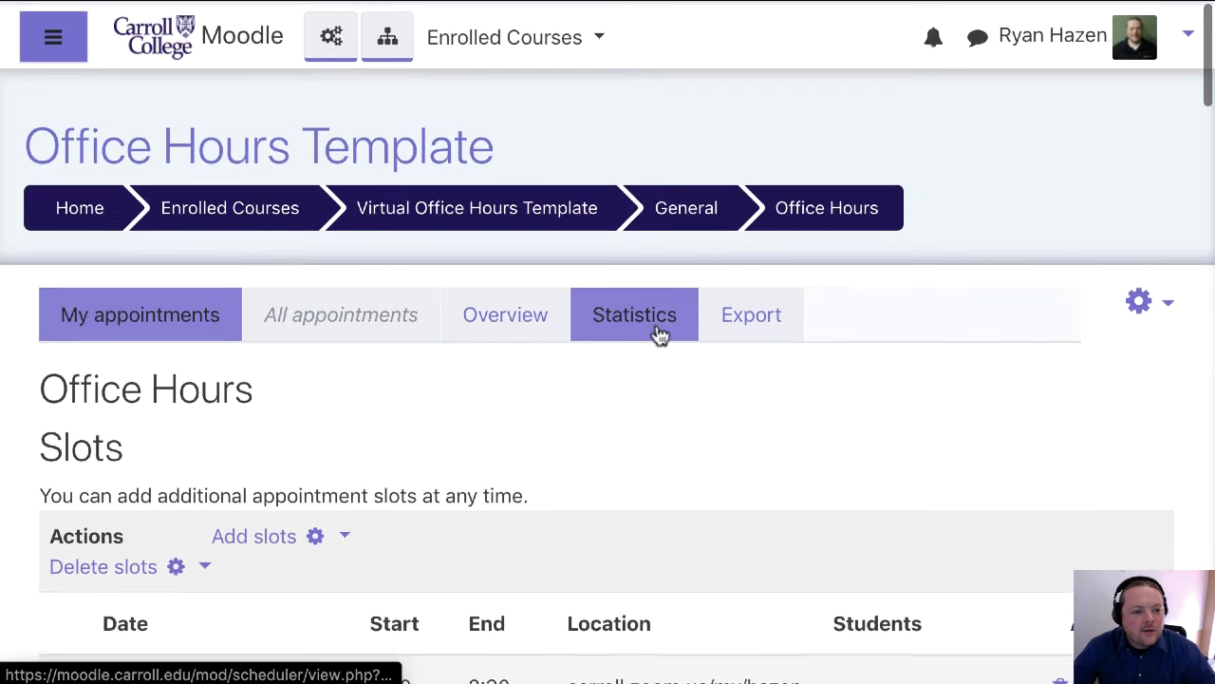
click(487, 211)
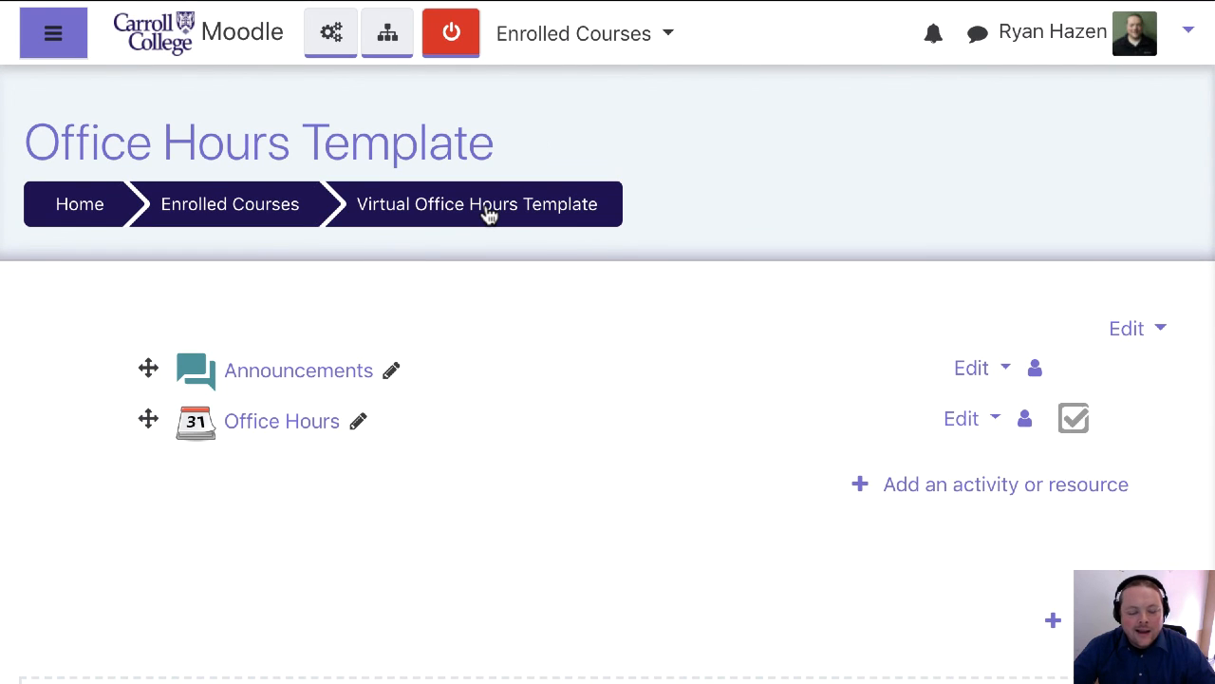